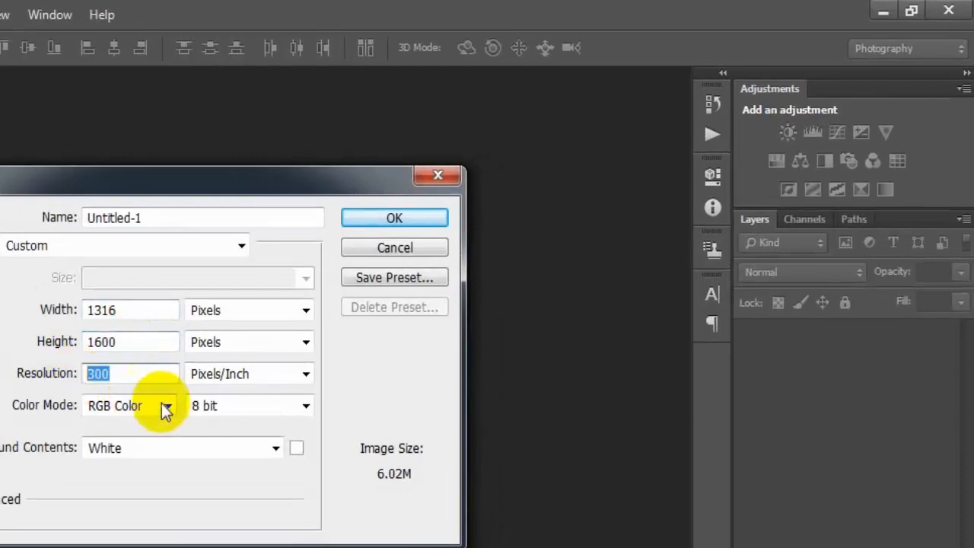
Step: Create the new 1316 by 1600 pixel document at 300 pixels/inch in RGB Color mode with a white background
click(165, 405)
click(151, 461)
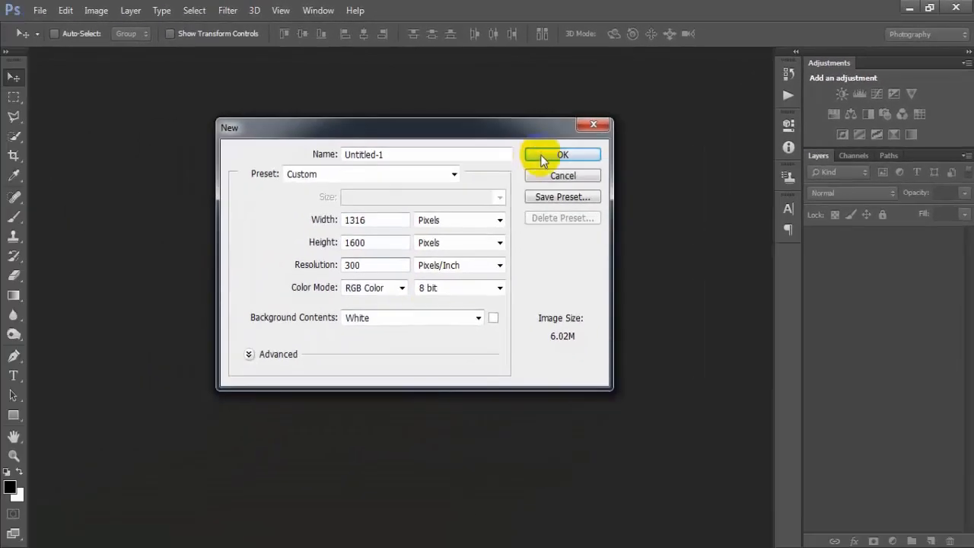
click(394, 217)
drag(199, 57, 350, 55)
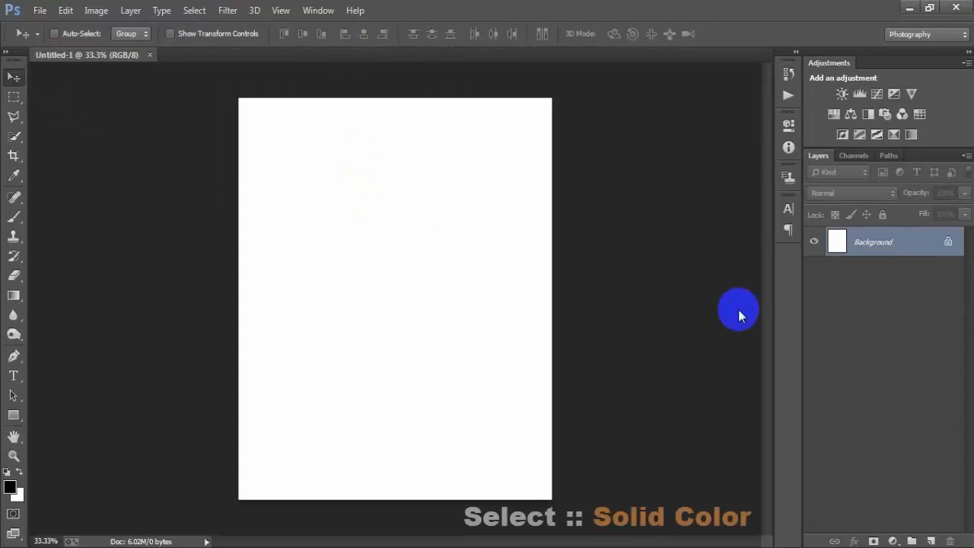
Step: Add a Solid Color fill layer above the background using the orange color ff7d13
click(892, 541)
click(937, 221)
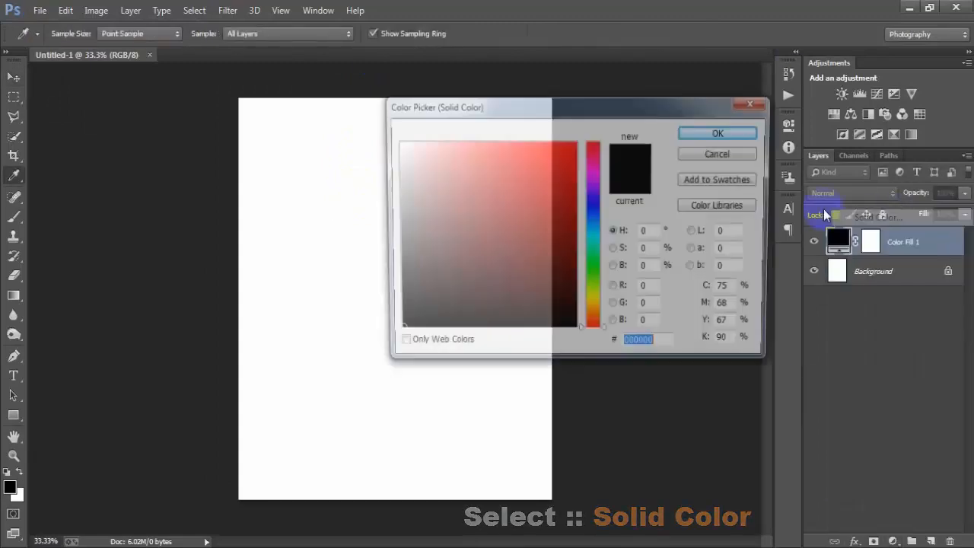
drag(592, 107, 561, 103)
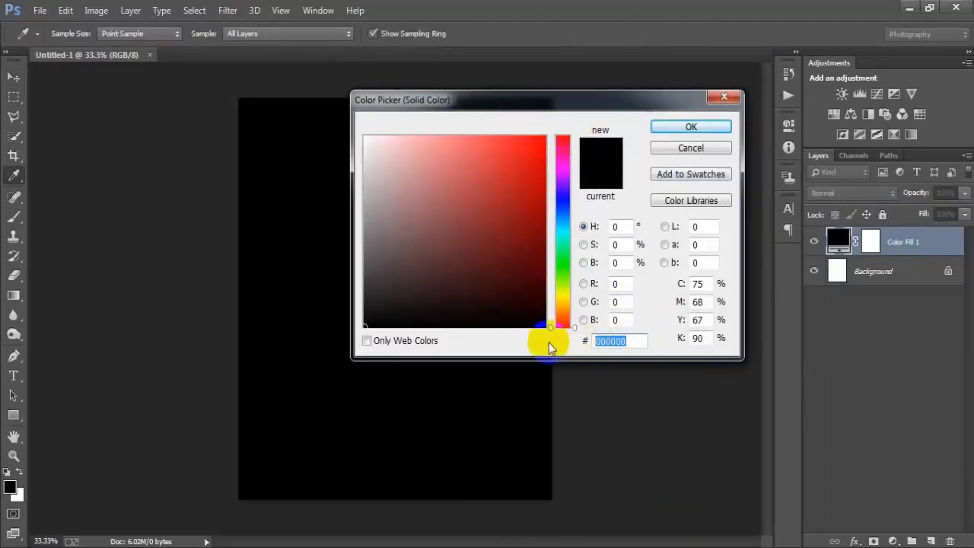
text(ff7d13)
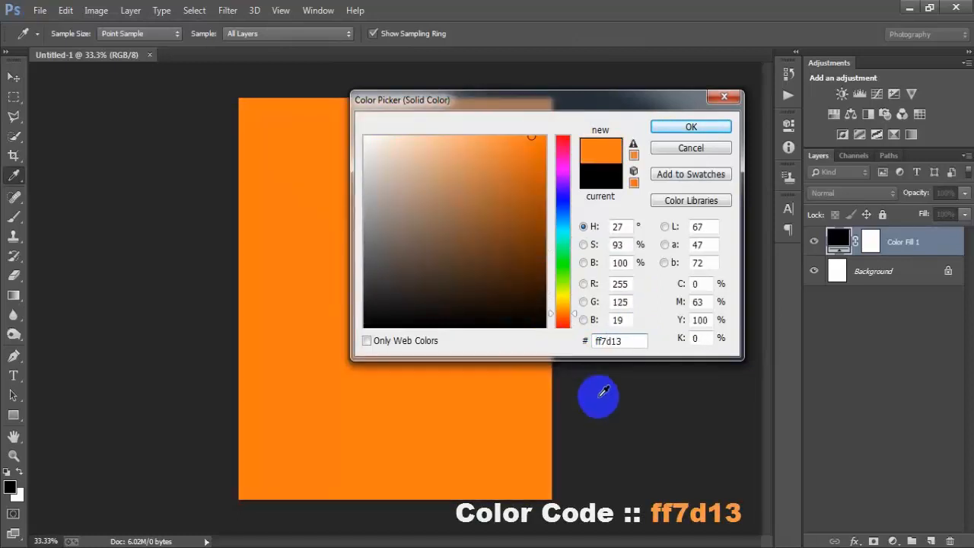
drag(620, 344, 526, 348)
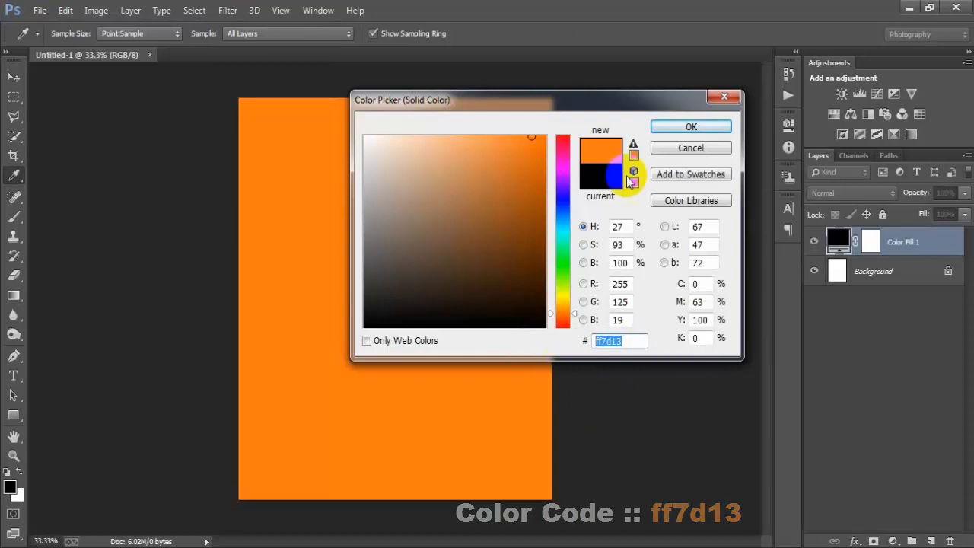
click(669, 126)
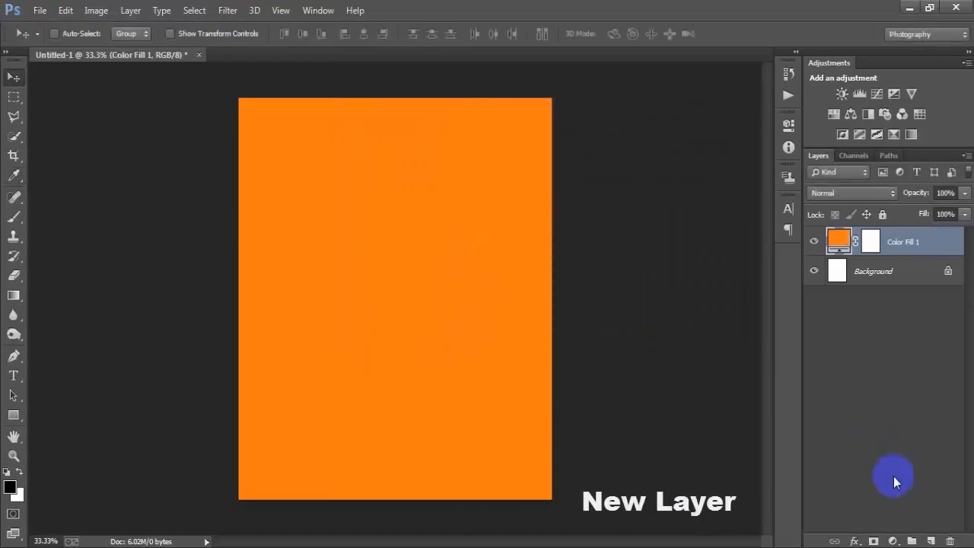
Step: Add a new layer above the color fill and select a full-width rectangle covering about the upper three quarters of the canvas
click(930, 541)
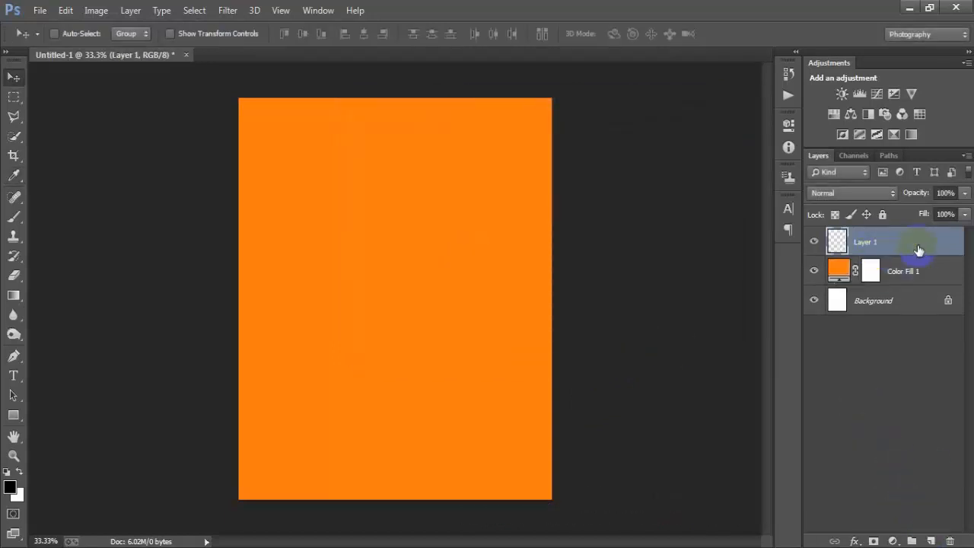
right_click(17, 100)
click(98, 96)
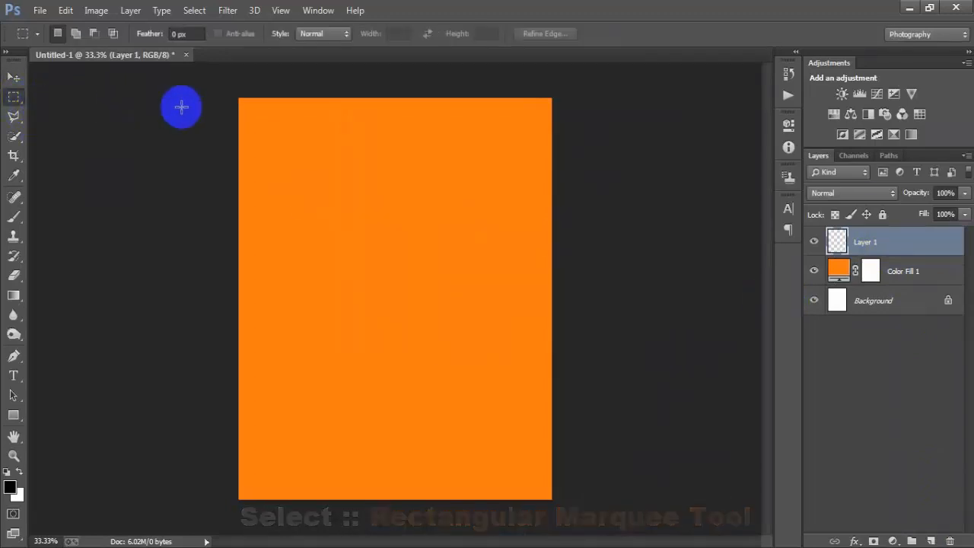
mouse_move(238, 98)
mouse_down()
mouse_move(269, 137)
mouse_move(541, 354)
mouse_move(552, 395)
mouse_up()
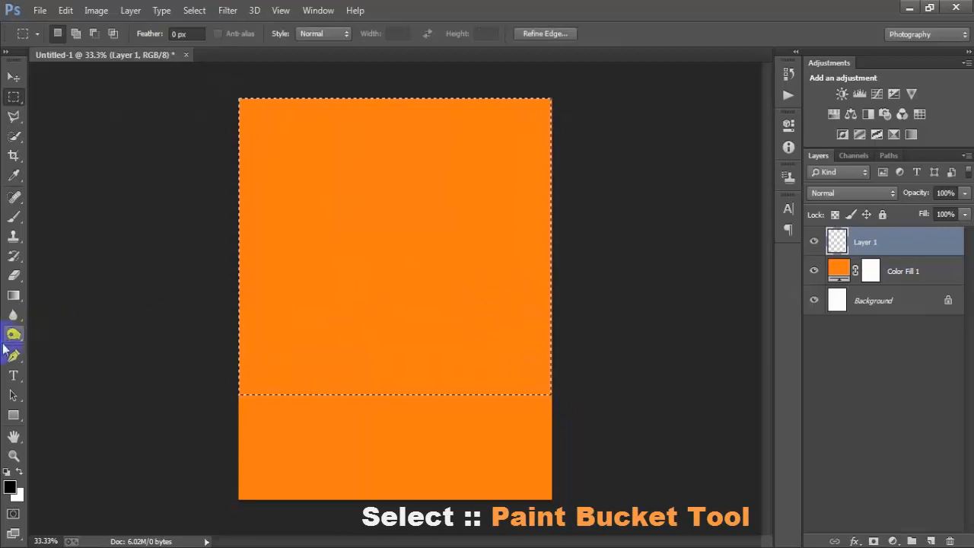
Step: Fill the rectangular selection with foreground color ff760c using the Paint Bucket Tool, and deselect it
drag(13, 297, 114, 310)
click(10, 487)
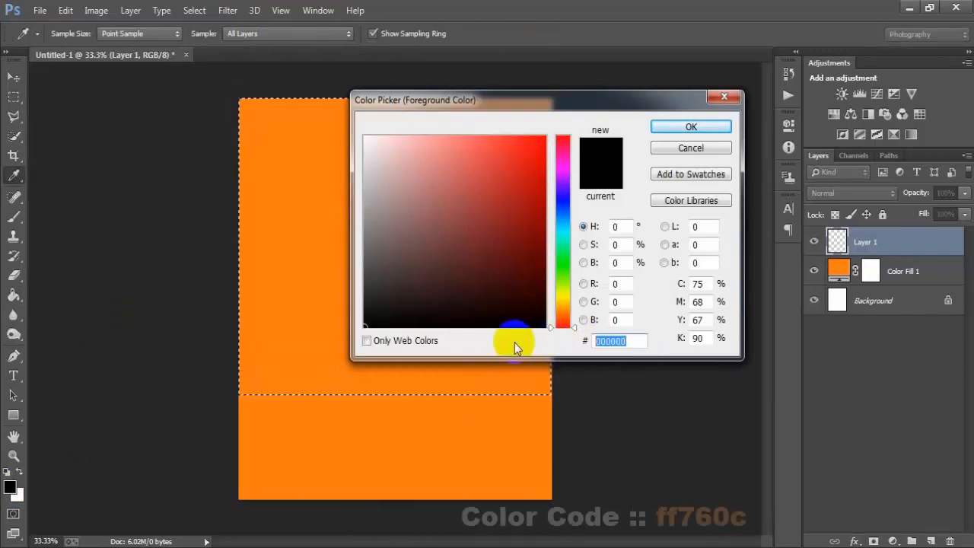
text(ff)
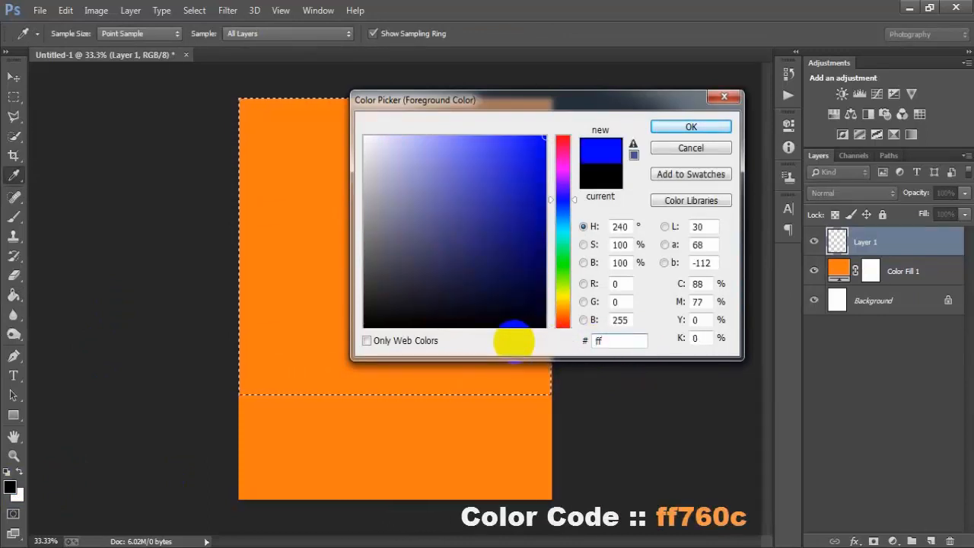
text(760c)
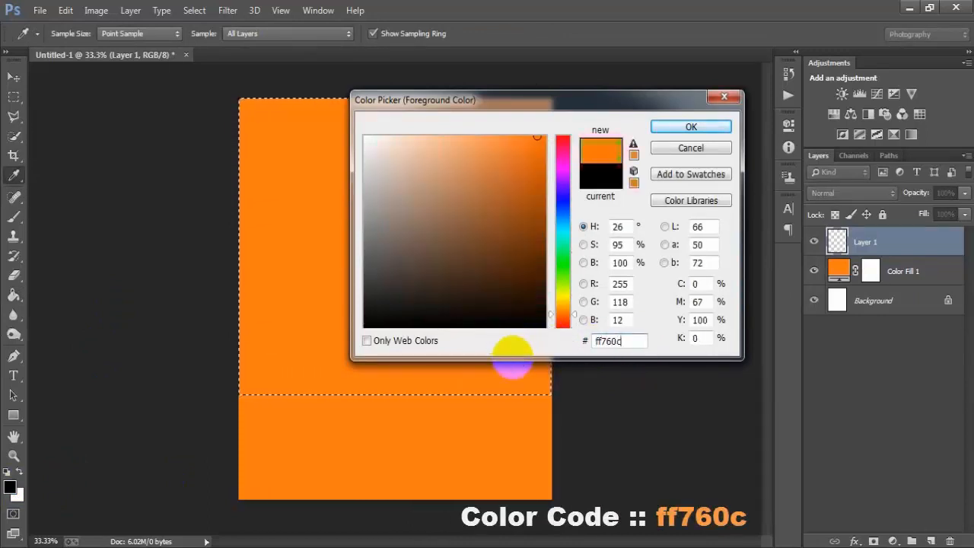
drag(627, 341, 580, 335)
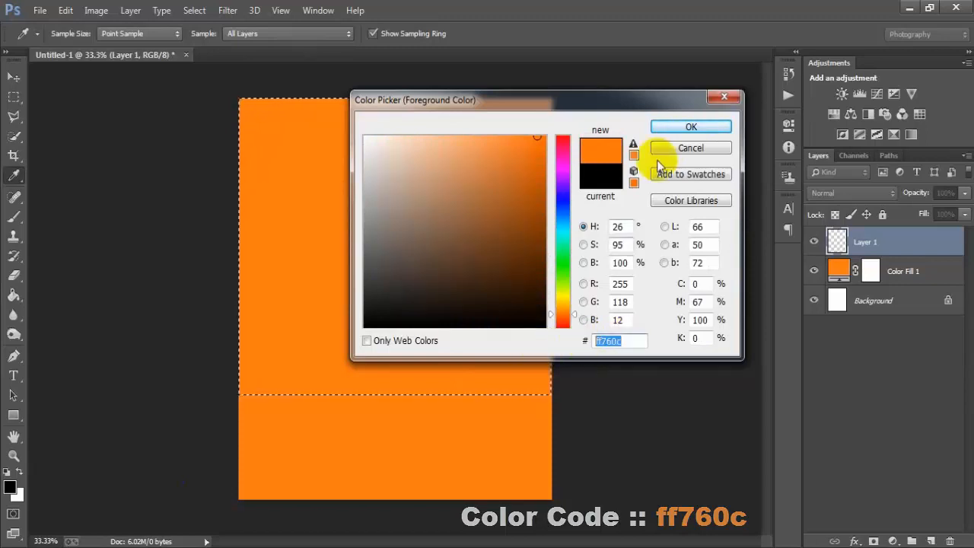
click(679, 132)
click(408, 242)
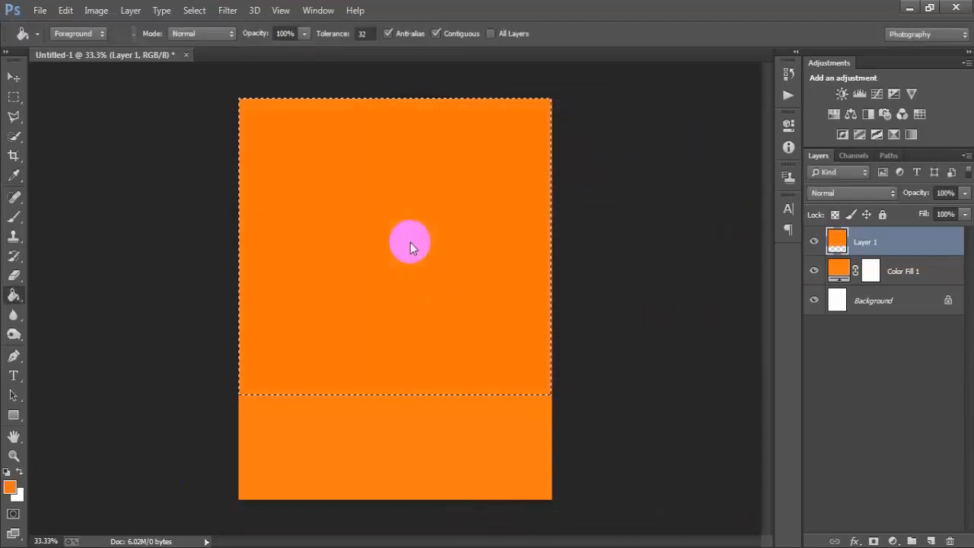
click(13, 76)
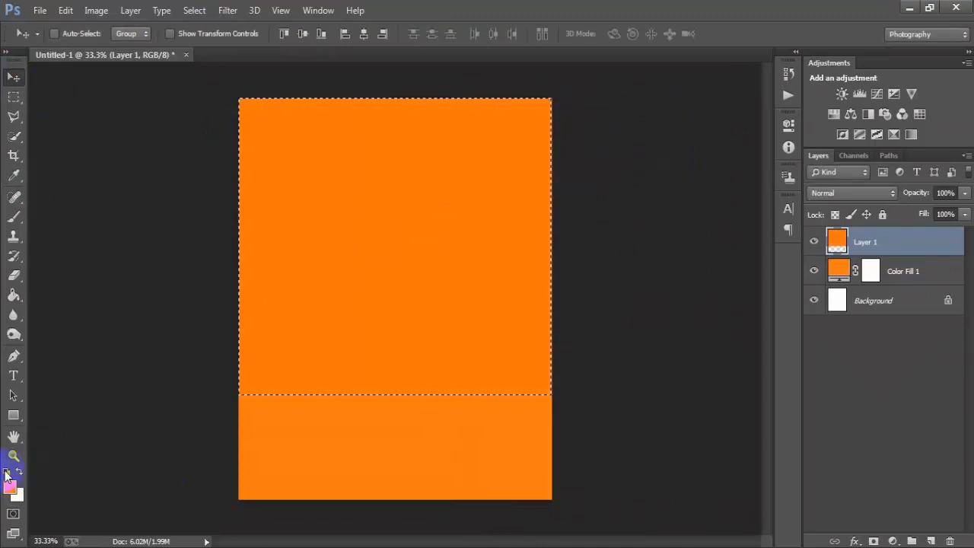
key(ctrl+d)
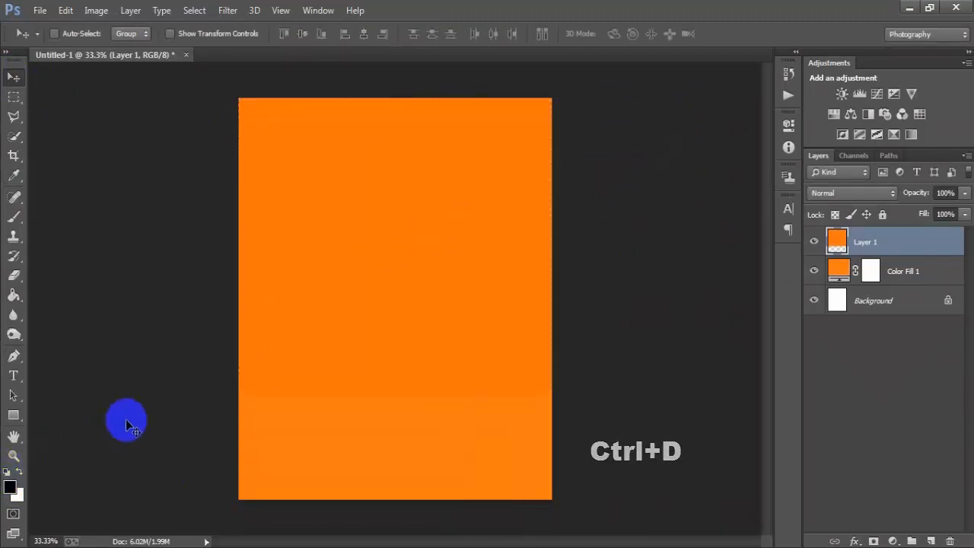
Step: Free-transform the darker orange rectangle on Layer 1, scaling it to about 112% and rotating it about -3 degrees
click(813, 241)
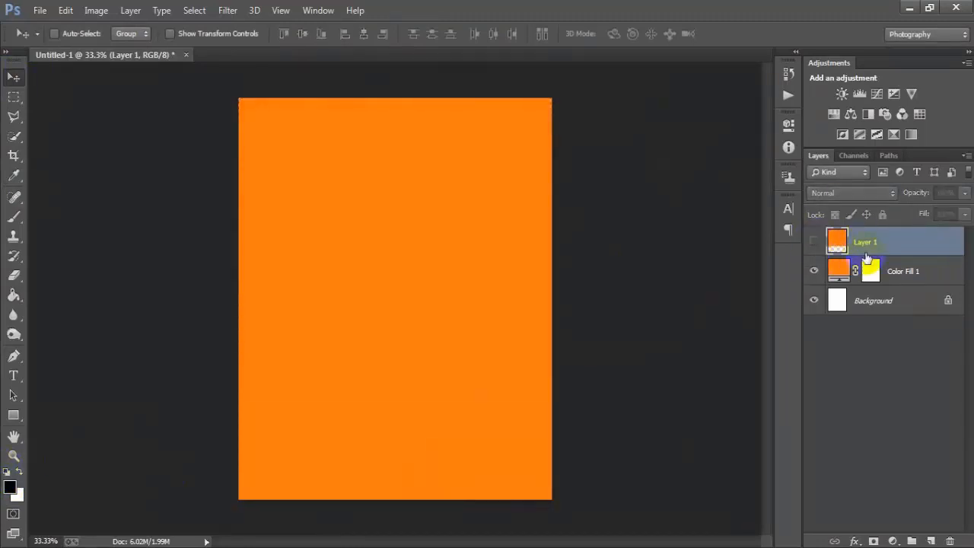
key(ctrl+t)
click(814, 242)
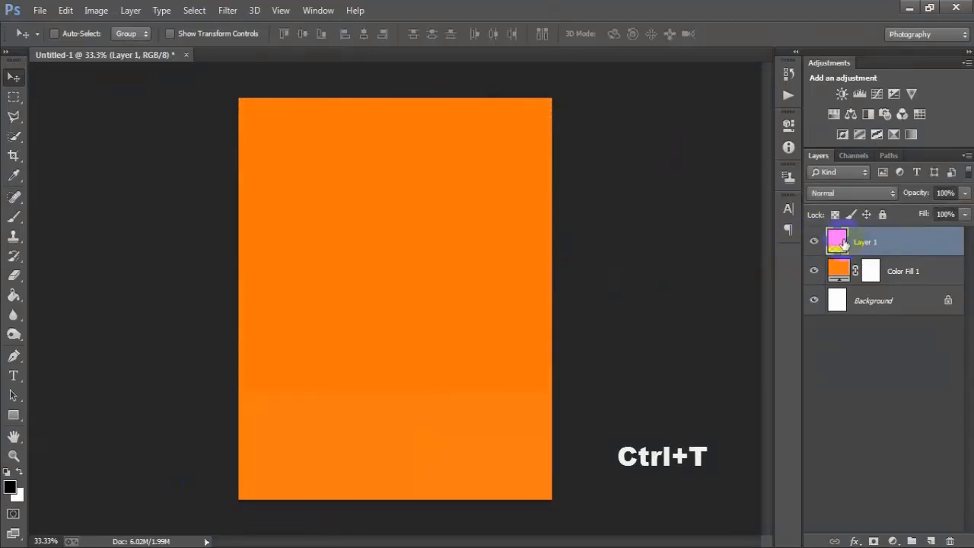
click(721, 261)
key(ctrl+t)
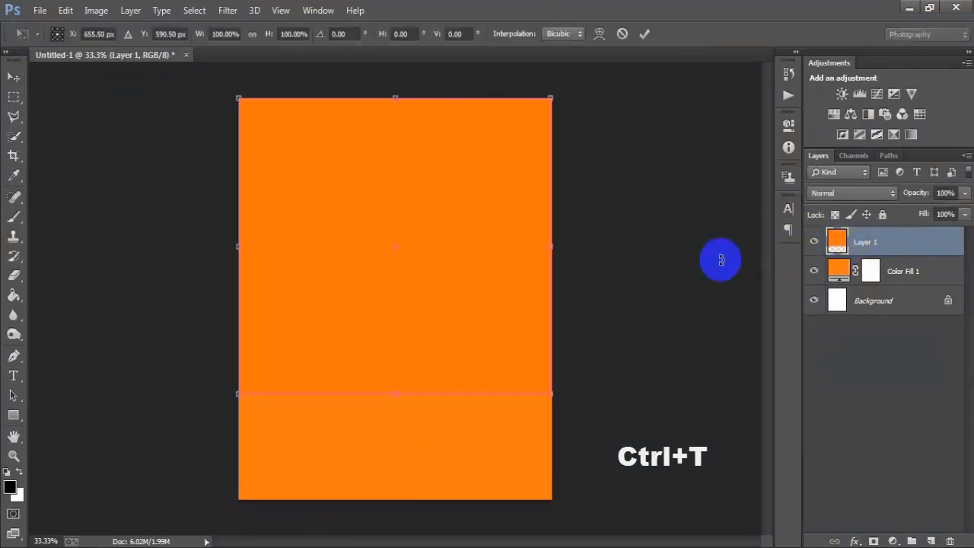
drag(557, 394, 577, 402)
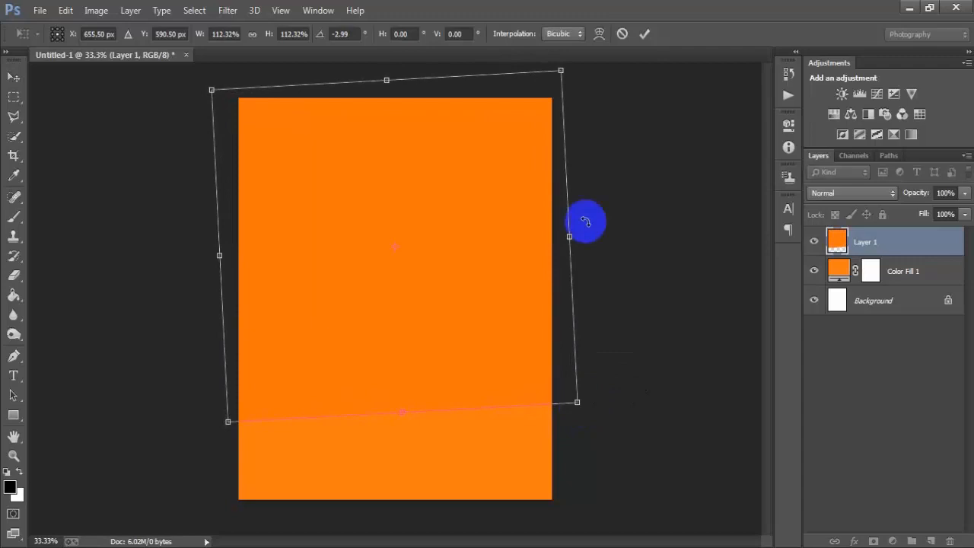
click(645, 35)
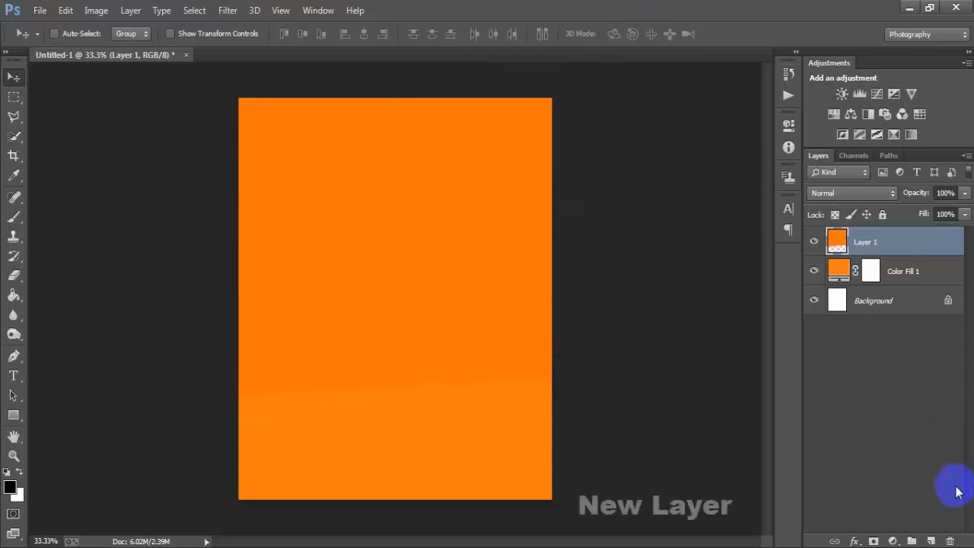
Step: Add a new layer and paint a single white dab in the canvas's upper middle with a soft round 198 px brush
click(930, 541)
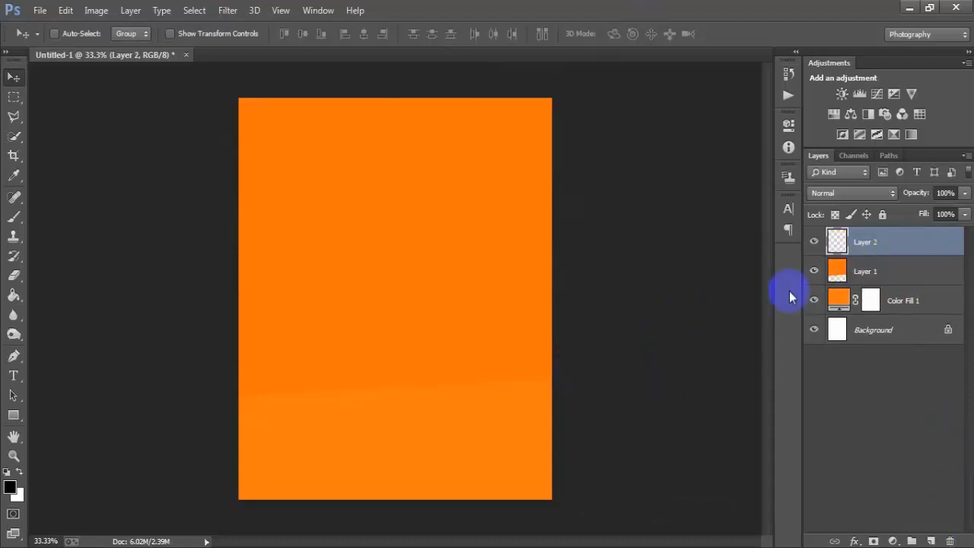
drag(13, 216, 82, 220)
right_click(386, 196)
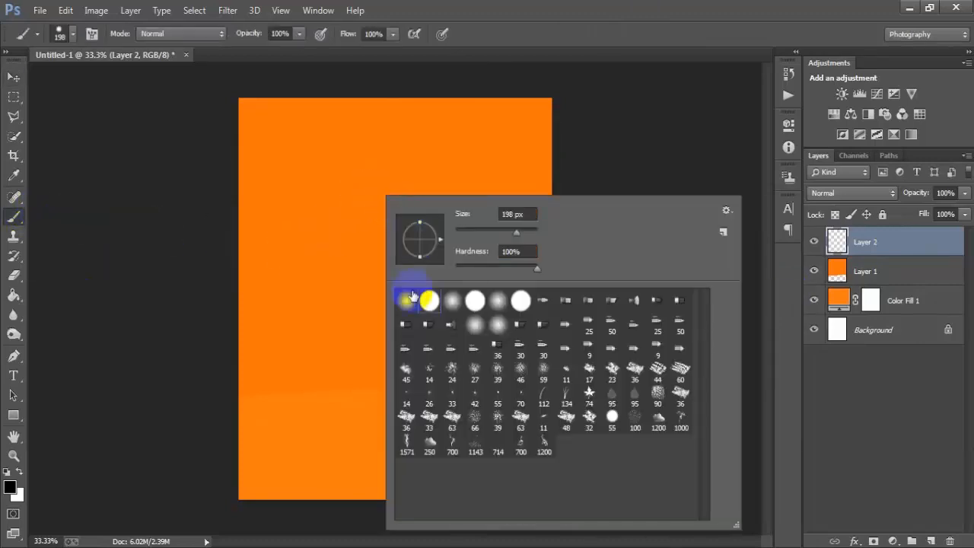
click(620, 9)
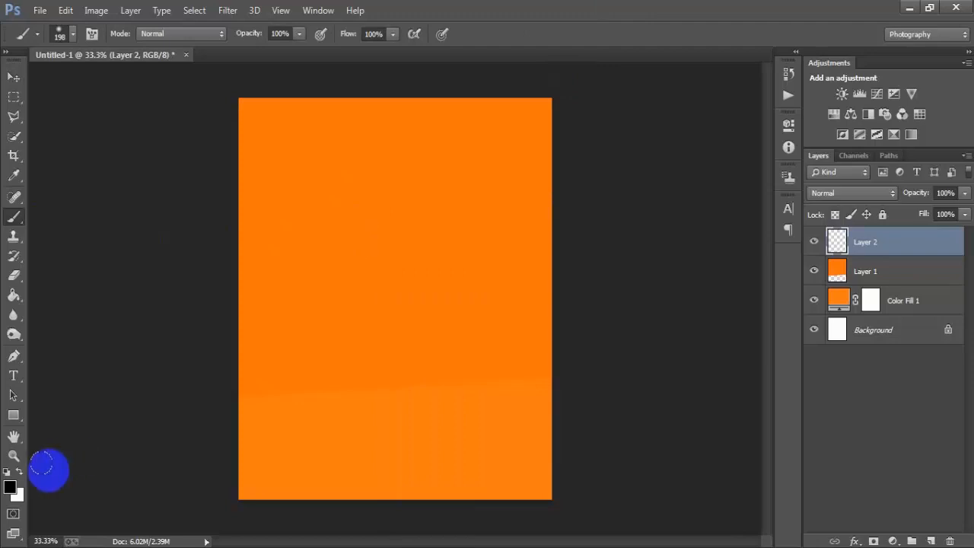
key(d)
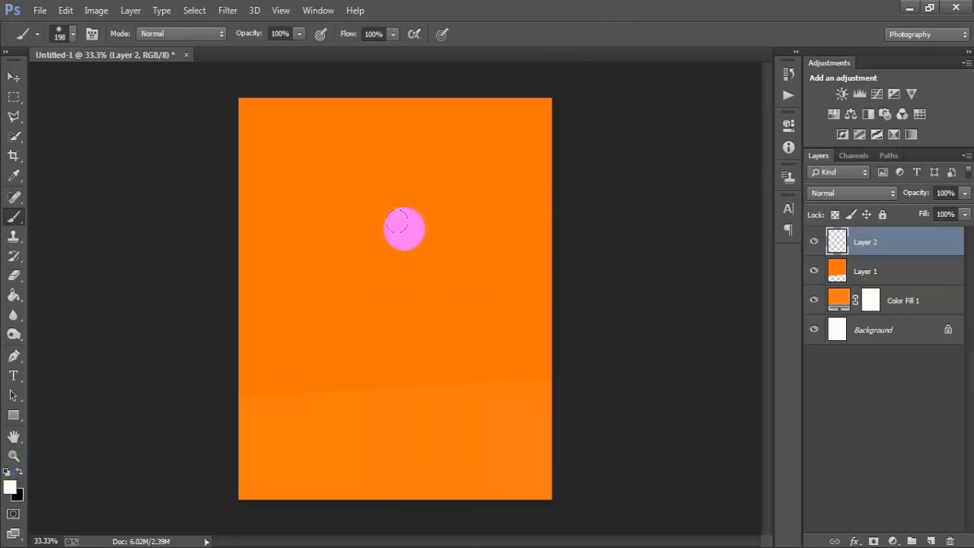
click(388, 226)
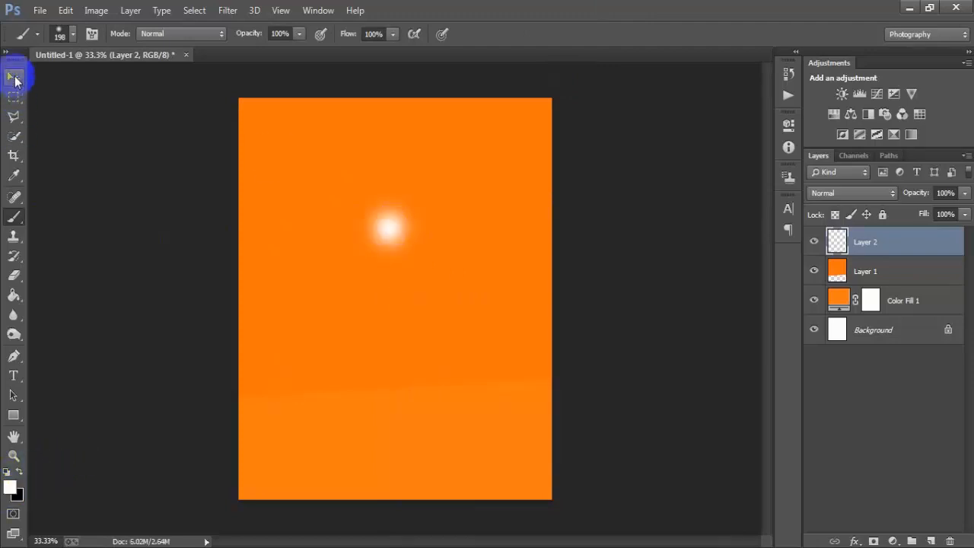
Step: Enlarge the white glow on Layer 2 to about 400% and center it horizontally on the upper part of the canvas
key(ctrl+t)
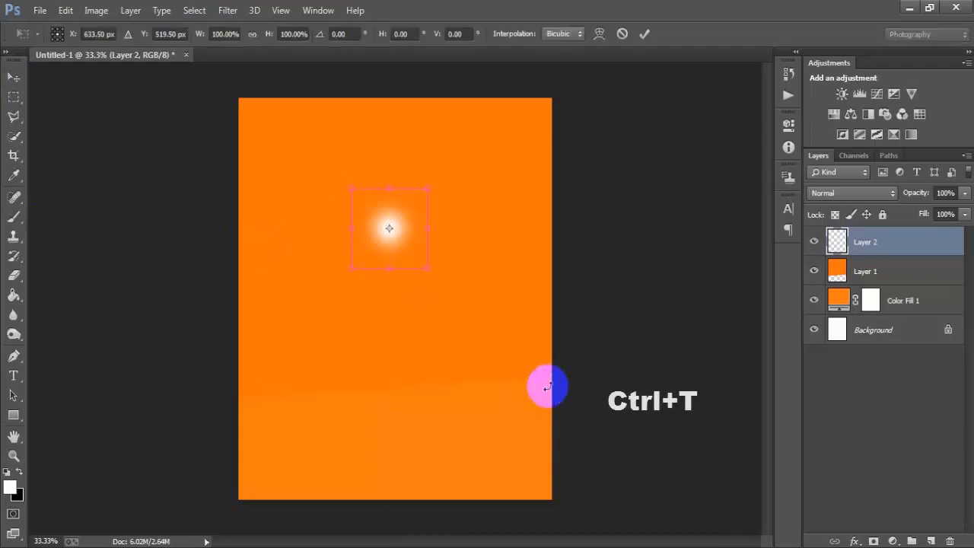
drag(427, 267, 511, 413)
drag(439, 276, 446, 289)
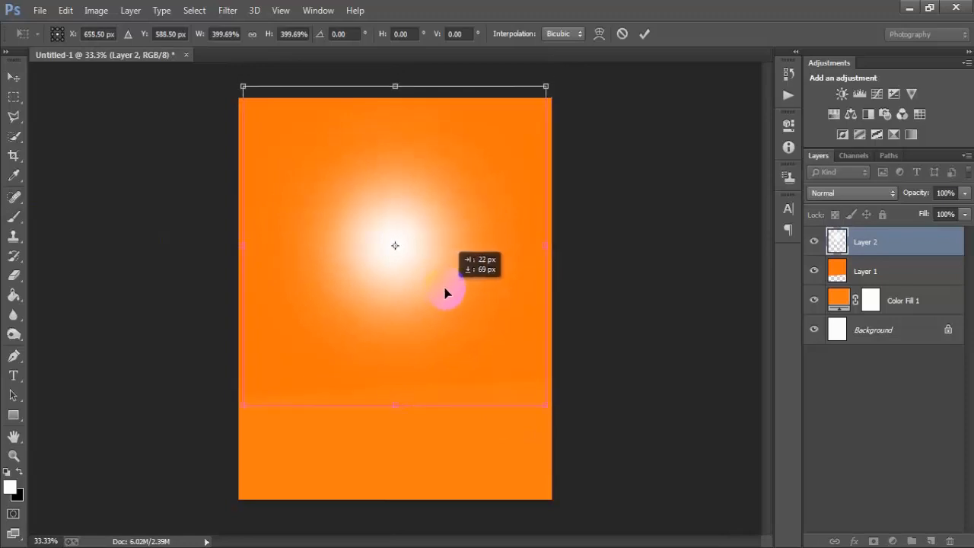
click(644, 34)
key(b)
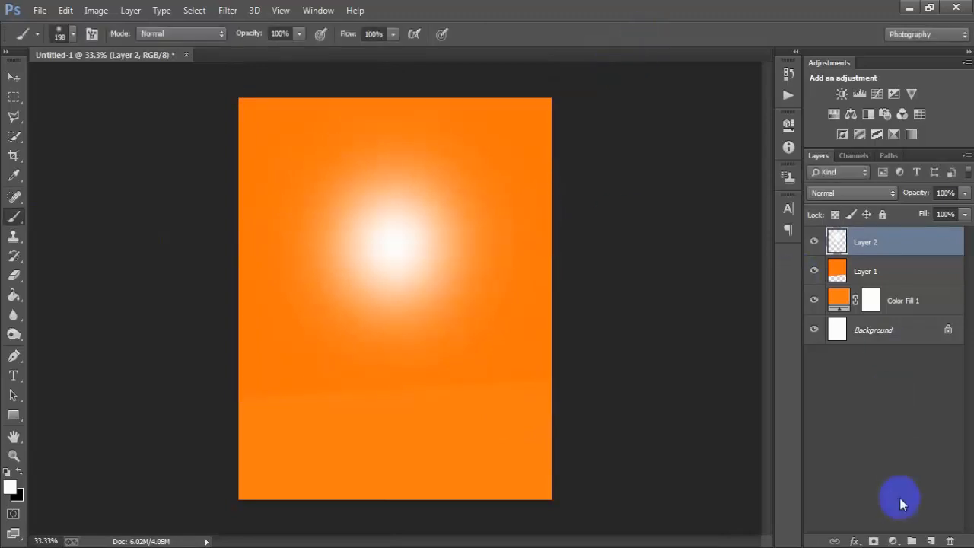
Step: Add a new layer and paint a single white dab at the glow's center with a hard round 226 px brush
click(930, 540)
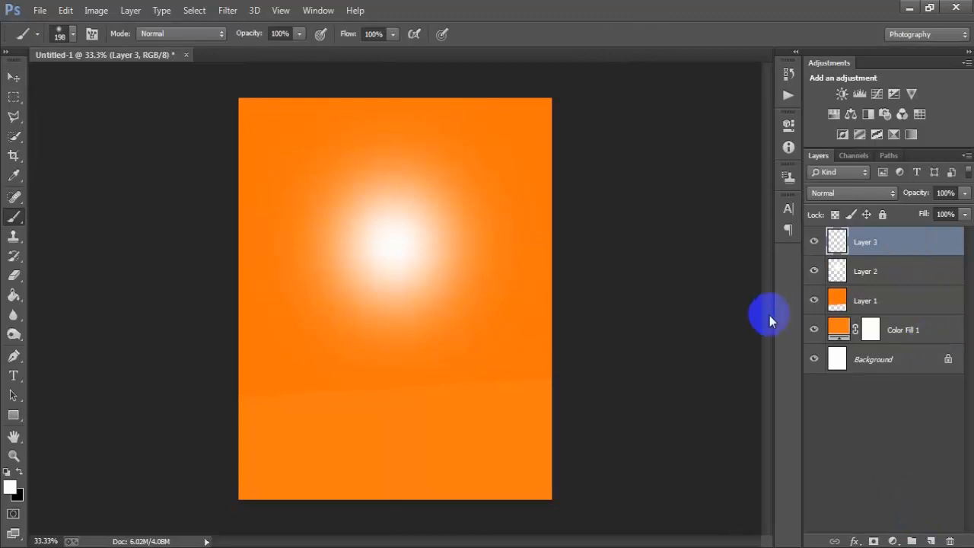
drag(14, 216, 53, 218)
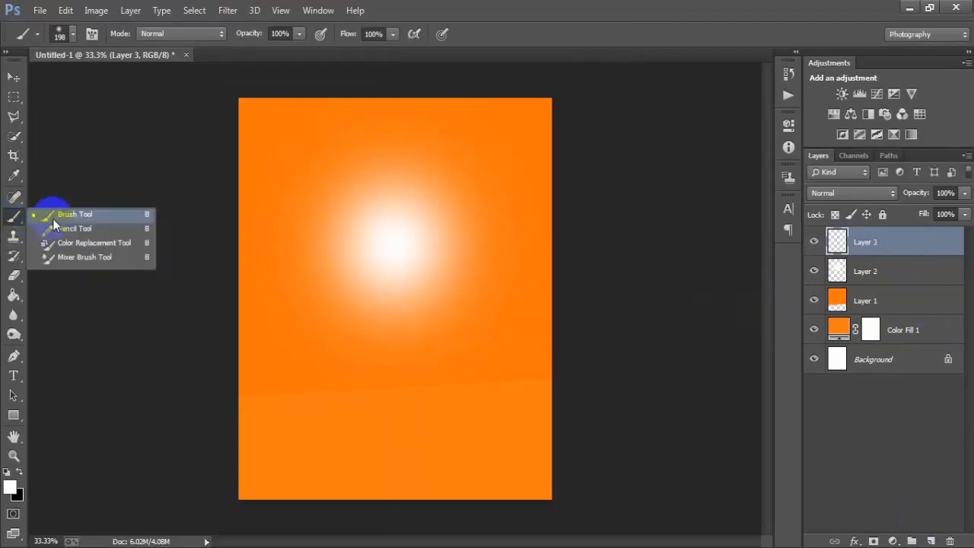
right_click(383, 194)
click(439, 302)
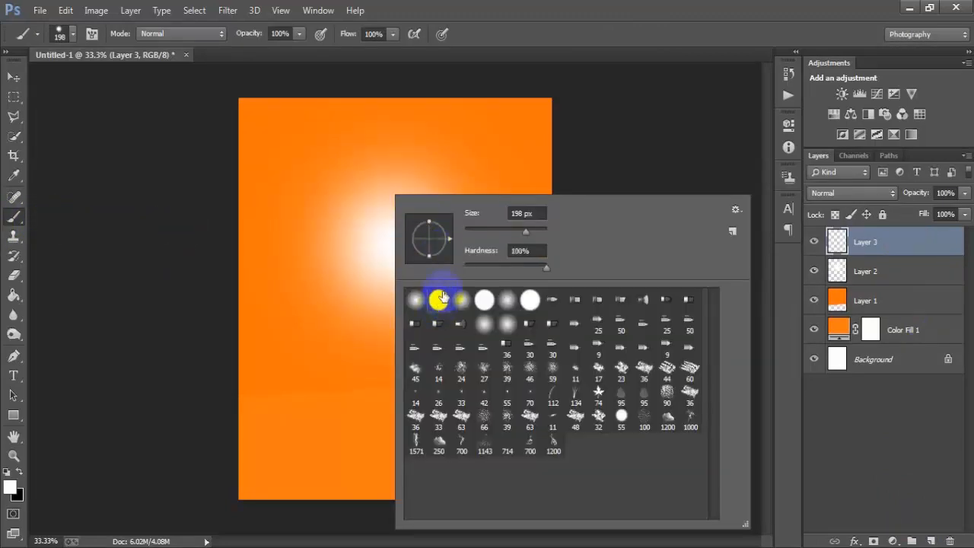
drag(527, 232, 529, 232)
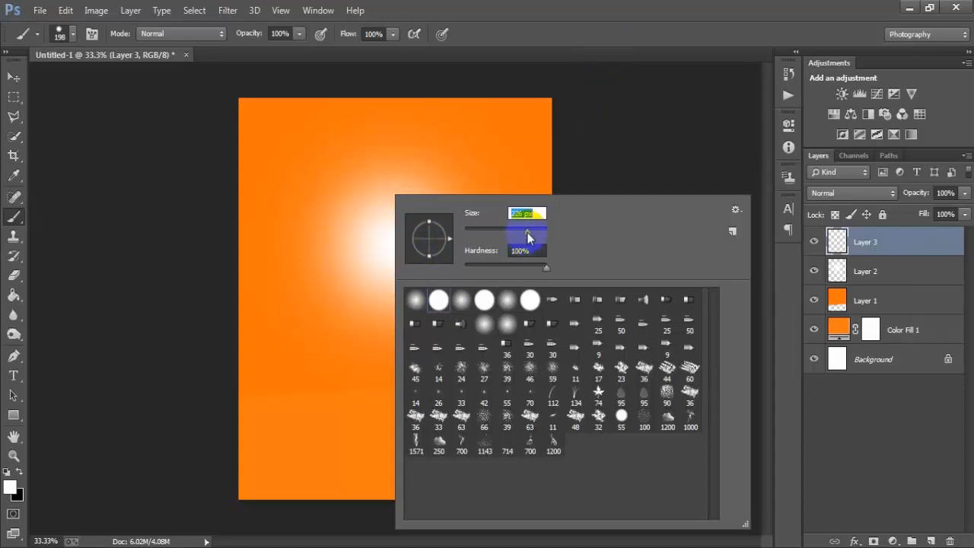
click(588, 28)
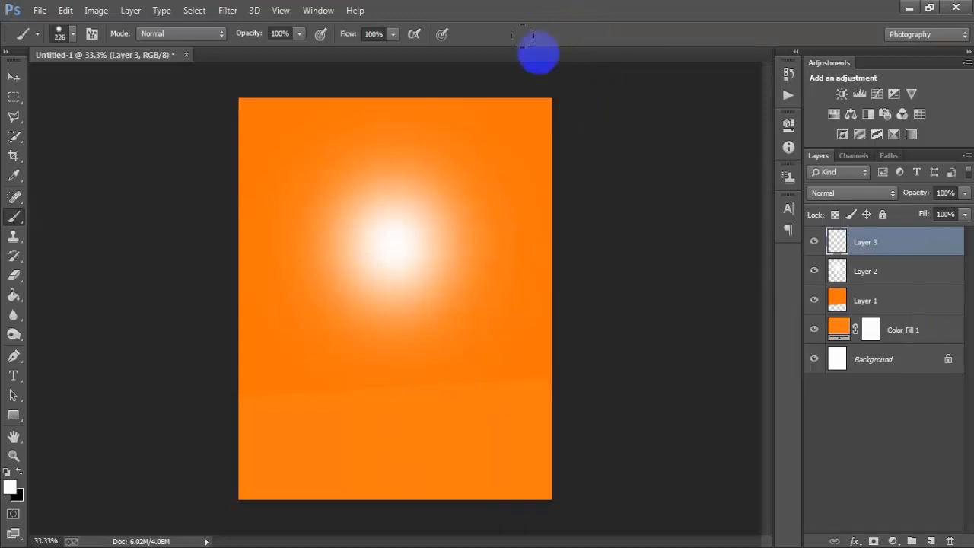
click(405, 249)
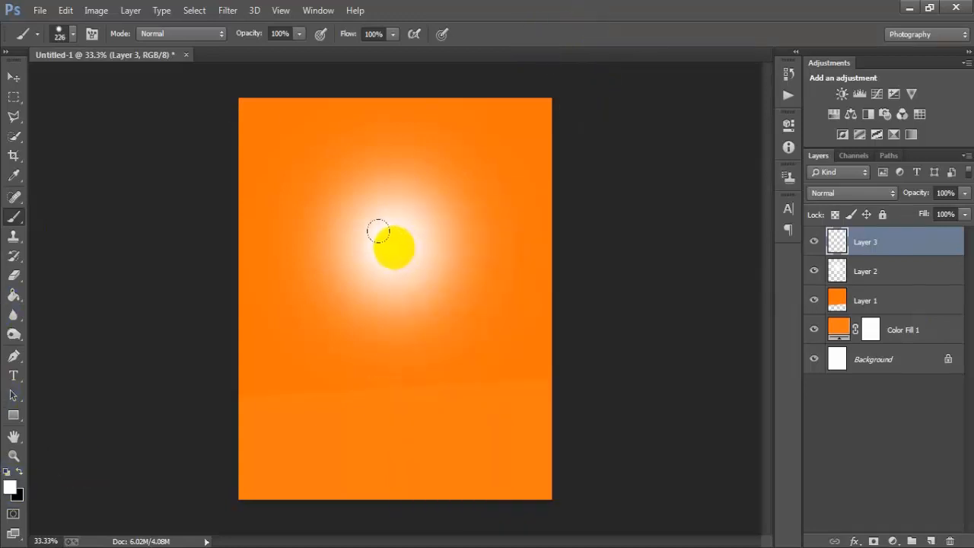
Step: Free-transform the white circle on Layer 3, scaling it to about 172% around its center
click(15, 78)
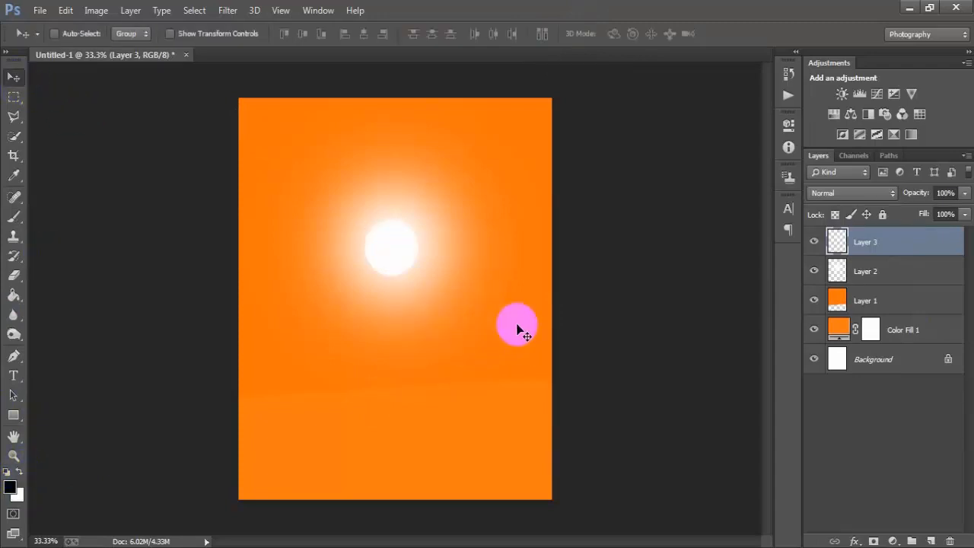
key(ctrl+t)
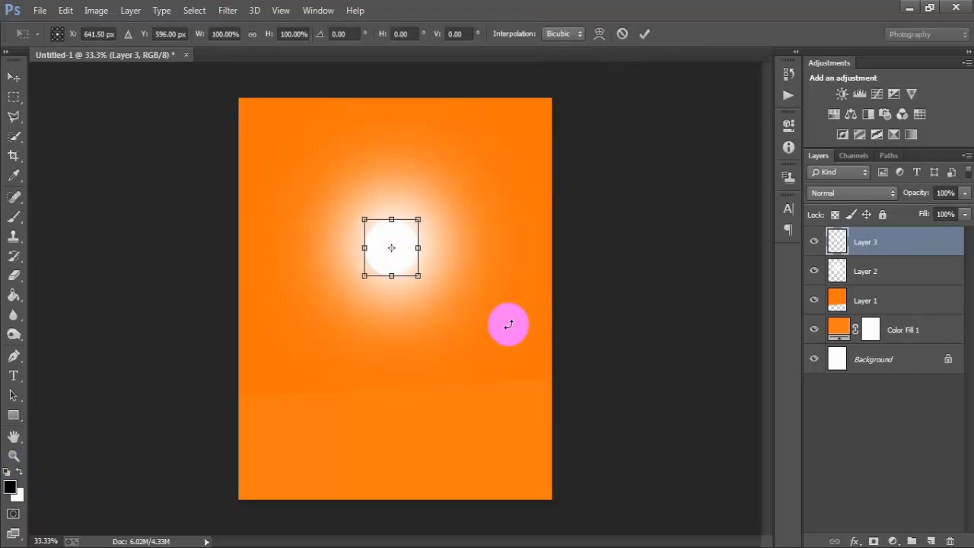
drag(421, 279, 433, 303)
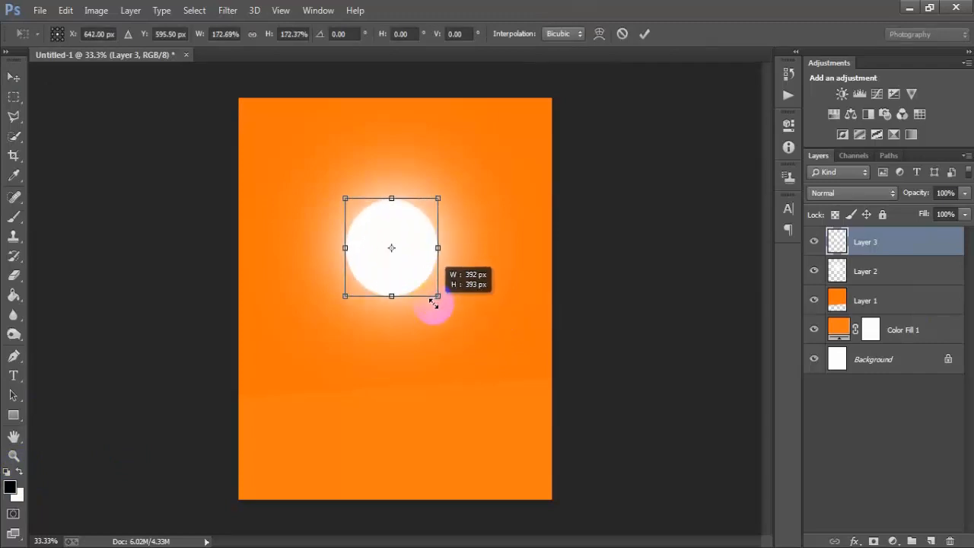
click(644, 34)
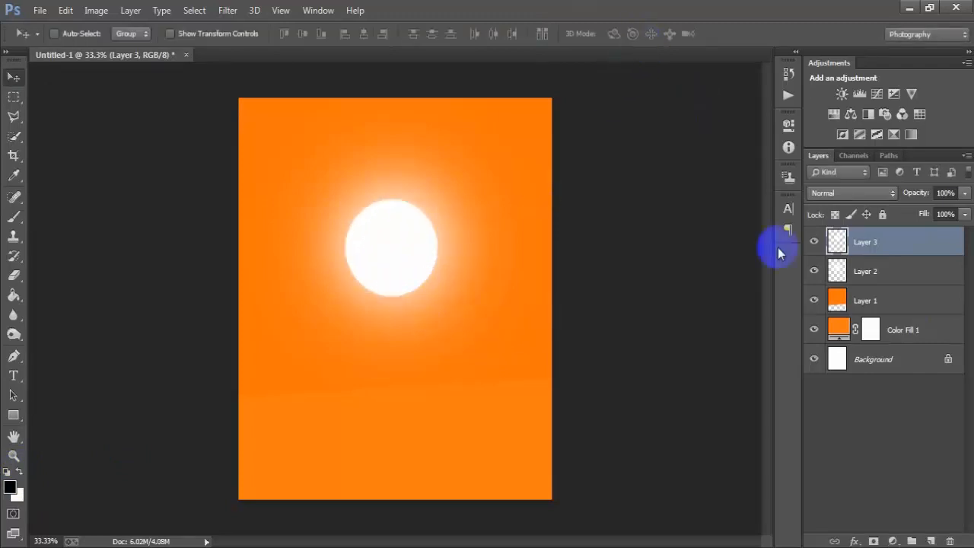
Step: Enlarge Layer 3's circle and Layer 2's glow together to nearly half the canvas width for the circle, and center them horizontally on the Background
click(815, 244)
click(815, 244)
click(814, 271)
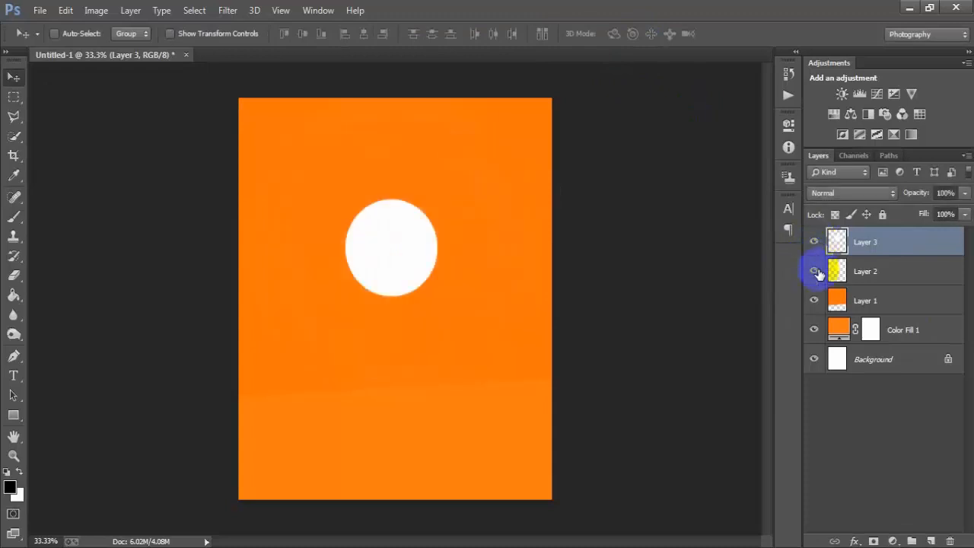
click(814, 271)
shift+click(857, 273)
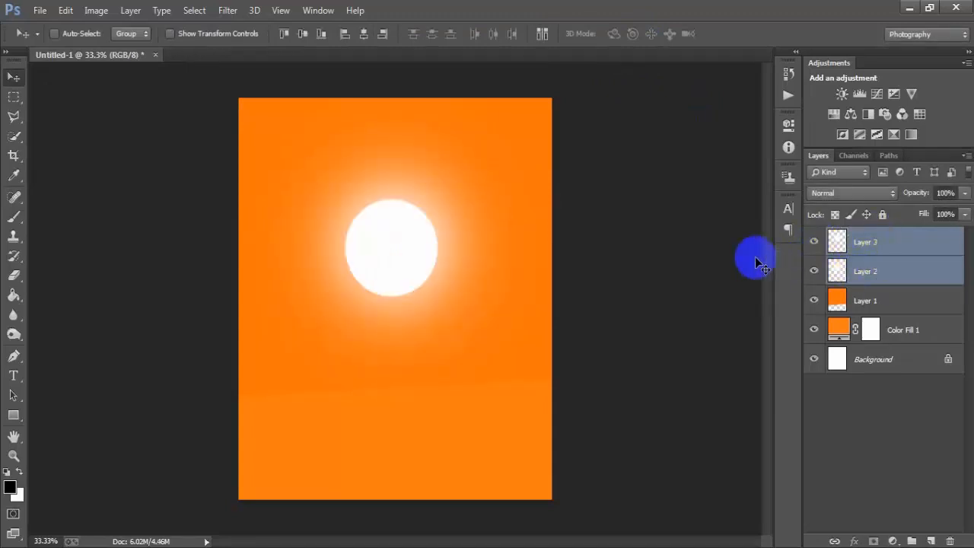
key(ctrl+t)
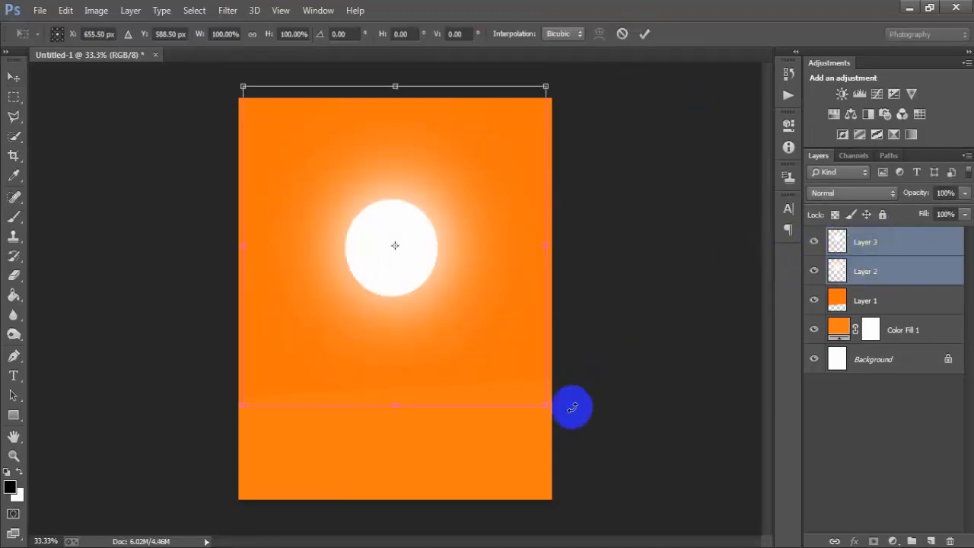
drag(547, 408, 613, 504)
drag(418, 271, 427, 261)
click(644, 34)
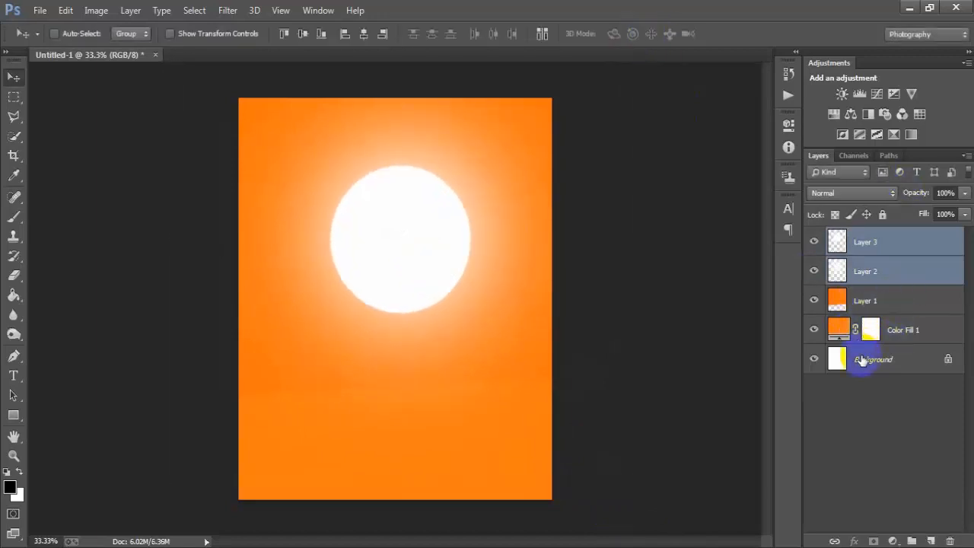
ctrl+click(861, 360)
click(364, 34)
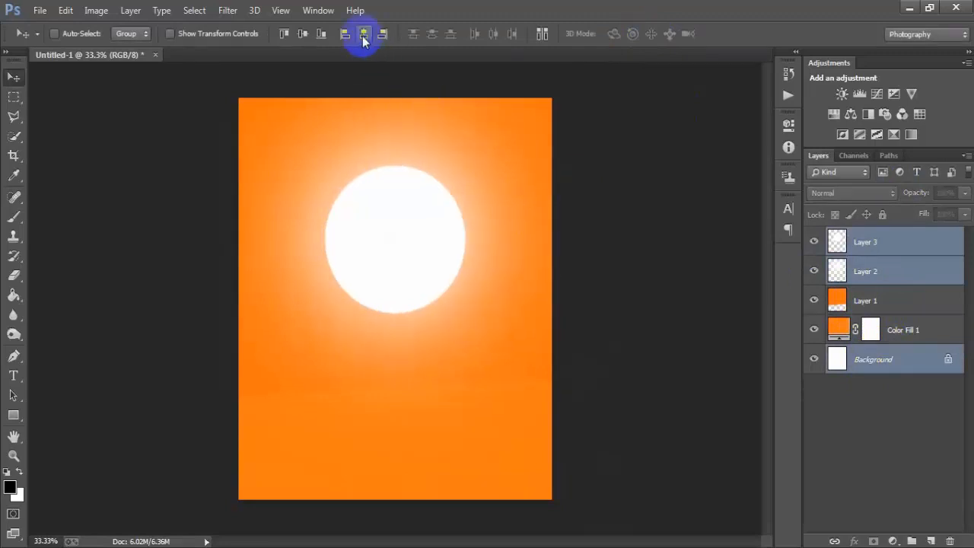
Step: Merge the circle on Layer 3 and the glow on Layer 2 into one layer
click(890, 245)
ctrl+click(890, 267)
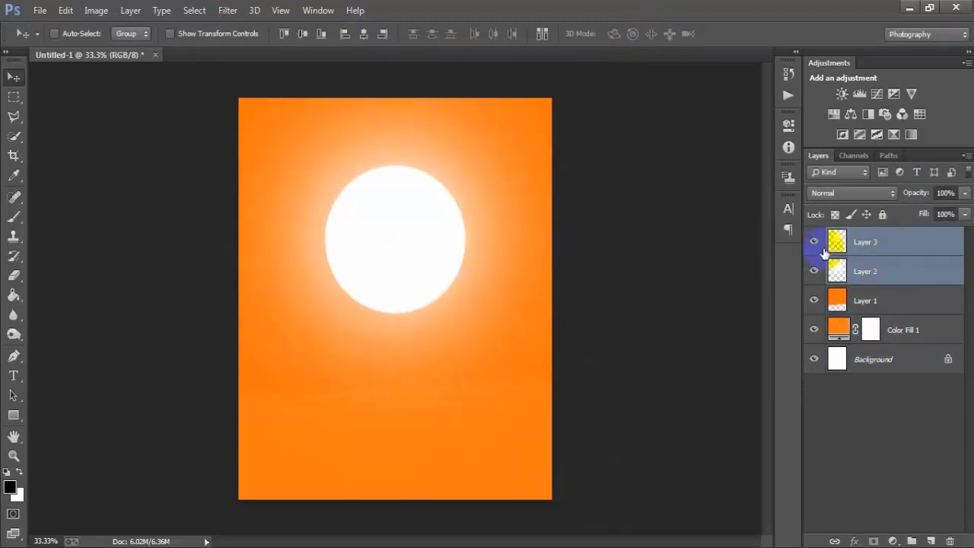
click(814, 242)
click(813, 242)
click(814, 271)
click(814, 271)
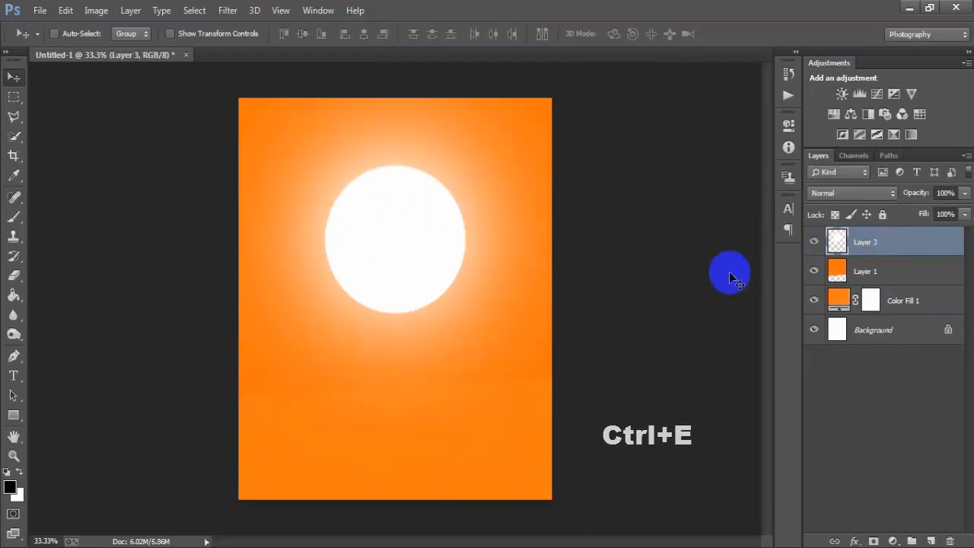
click(813, 242)
click(814, 242)
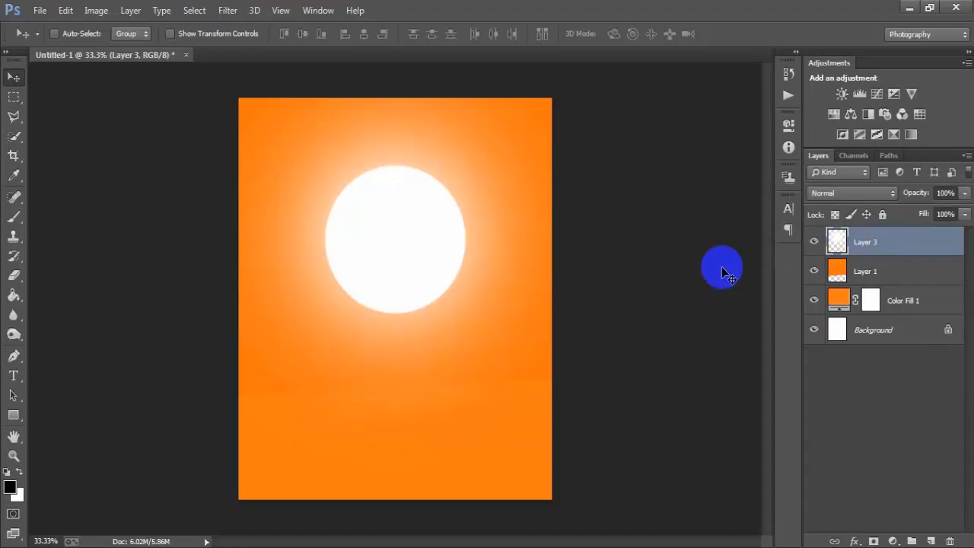
Step: Add a layer mask to Layer 3 and set the Gradient Tool to the Neutral Density preset
click(873, 541)
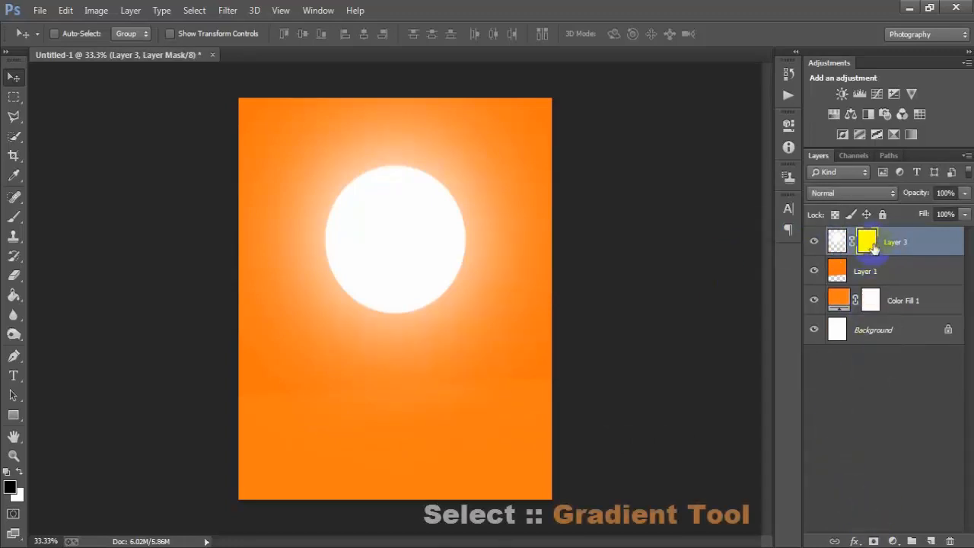
click(16, 298)
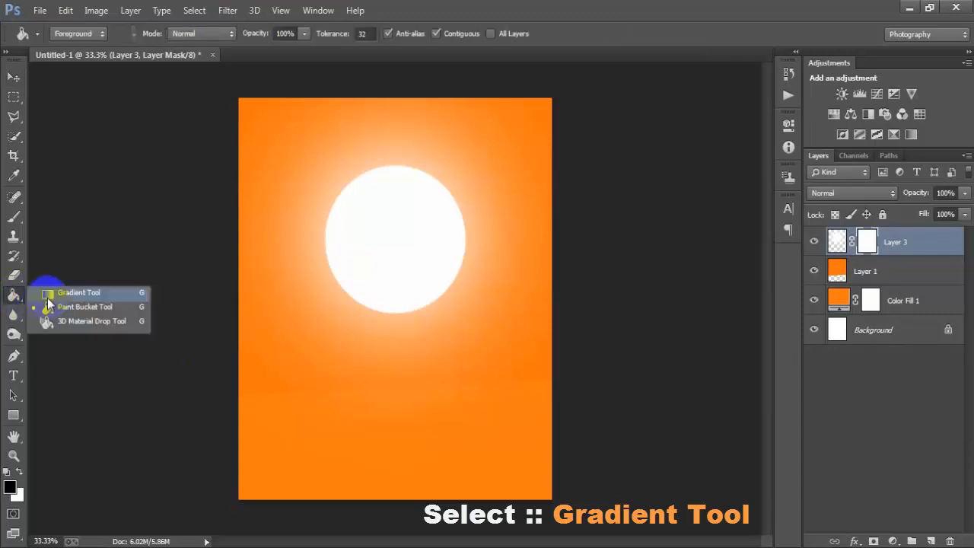
click(121, 292)
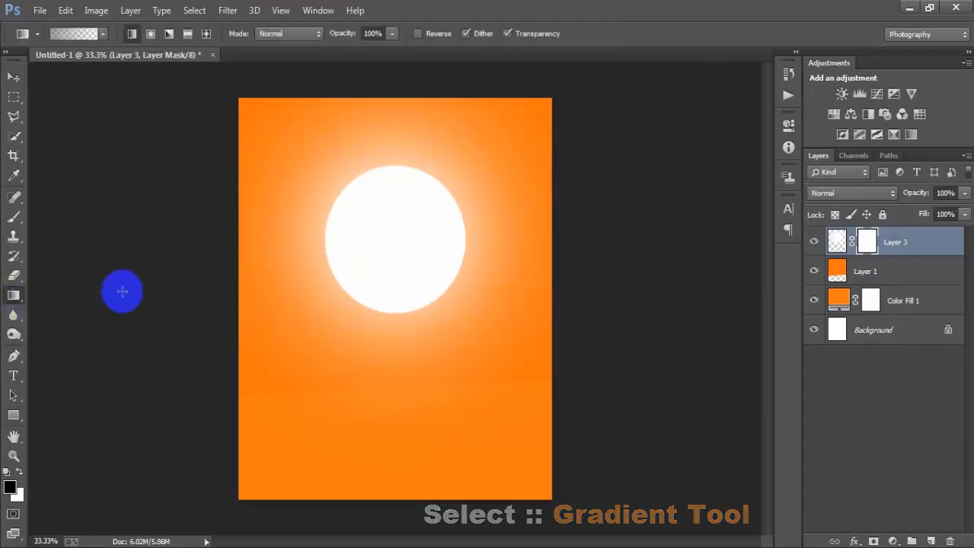
click(61, 32)
click(707, 154)
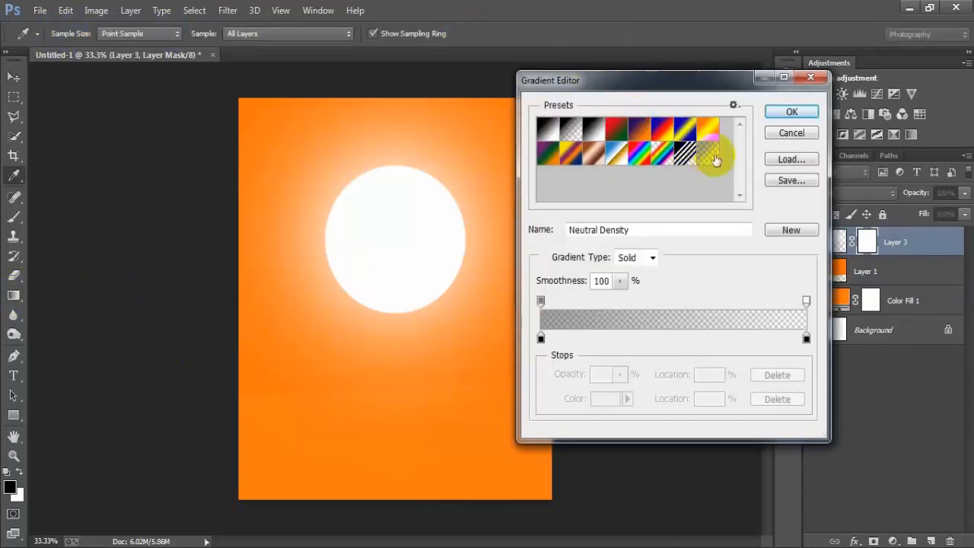
click(792, 112)
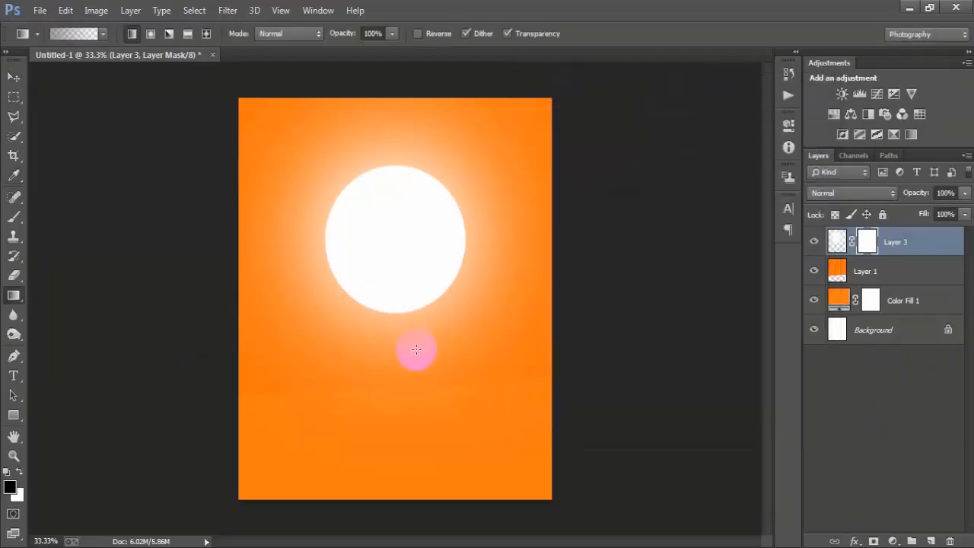
Step: Draw repeated linear gradients on Layer 3's mask from below the circle up into it, fading out the circle's lower part
drag(391, 377, 402, 252)
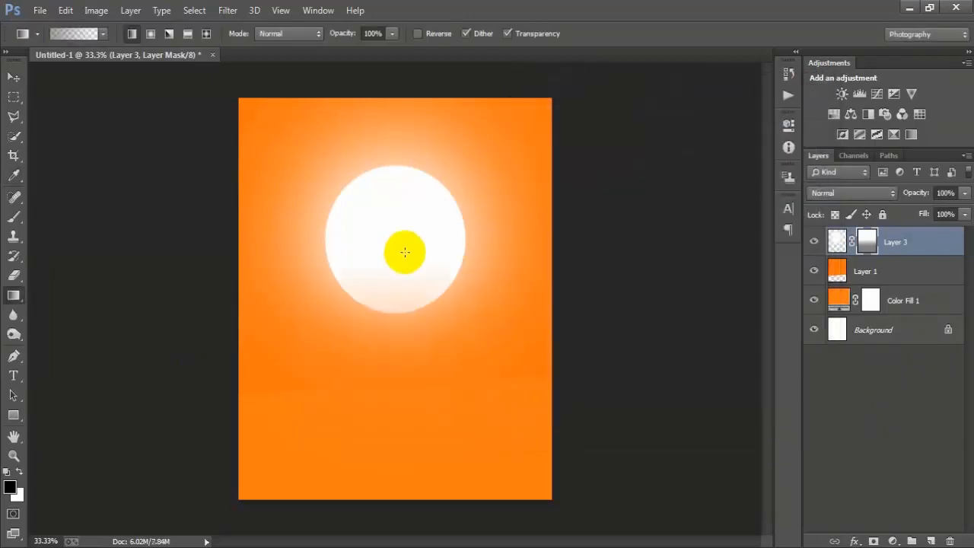
drag(382, 393, 415, 236)
drag(409, 398, 419, 271)
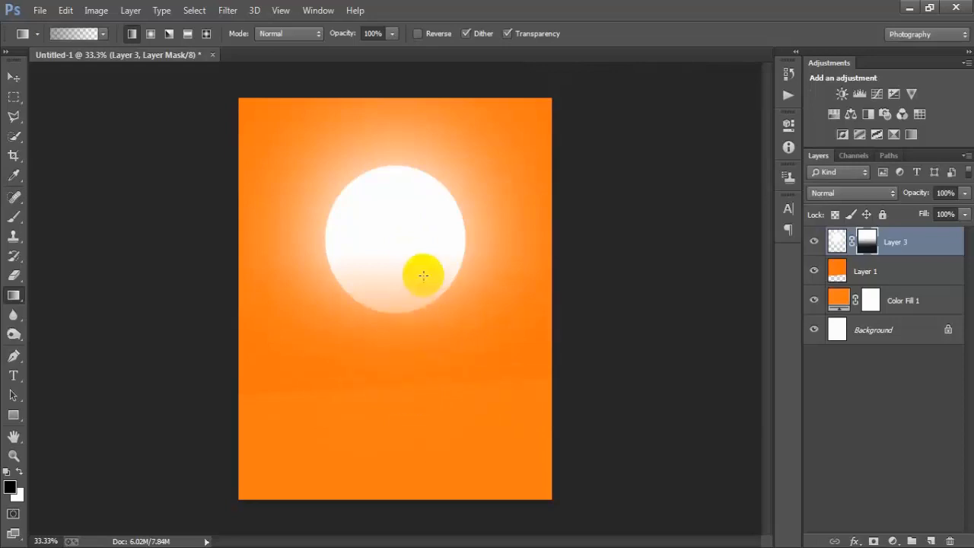
drag(393, 389, 420, 268)
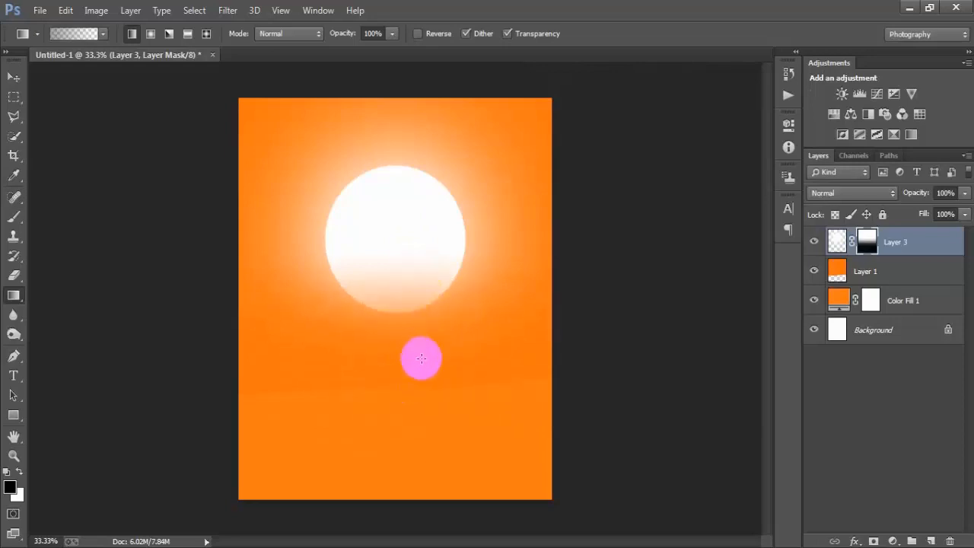
Step: Apply the layer mask to Layer 3
click(13, 77)
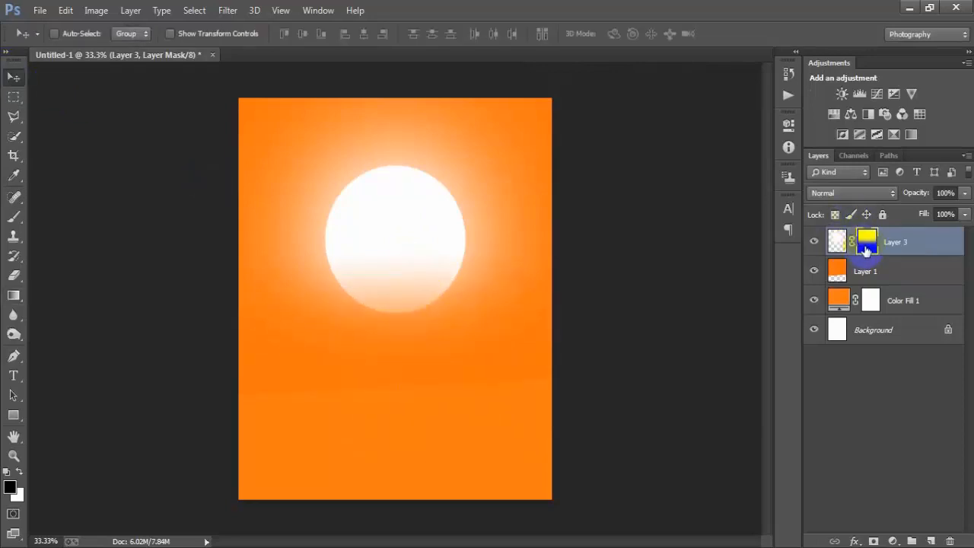
right_click(866, 251)
click(930, 292)
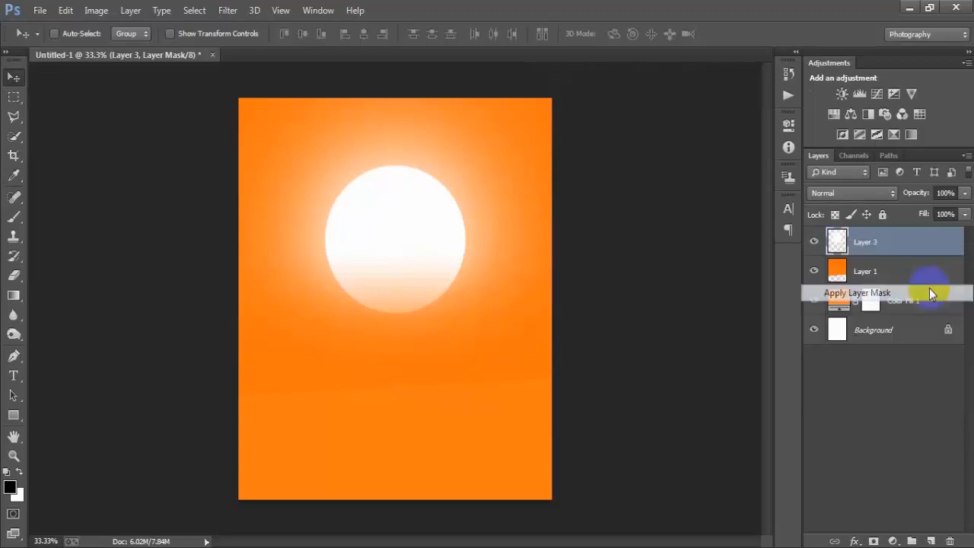
Step: Place the portrait image 1 (10) as a linked file and flip it horizontally
click(39, 10)
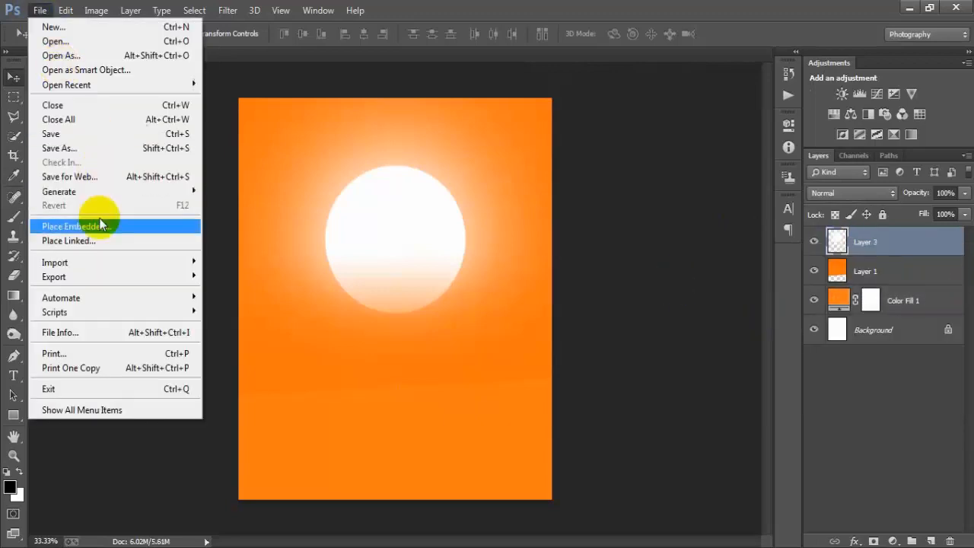
click(109, 239)
click(436, 217)
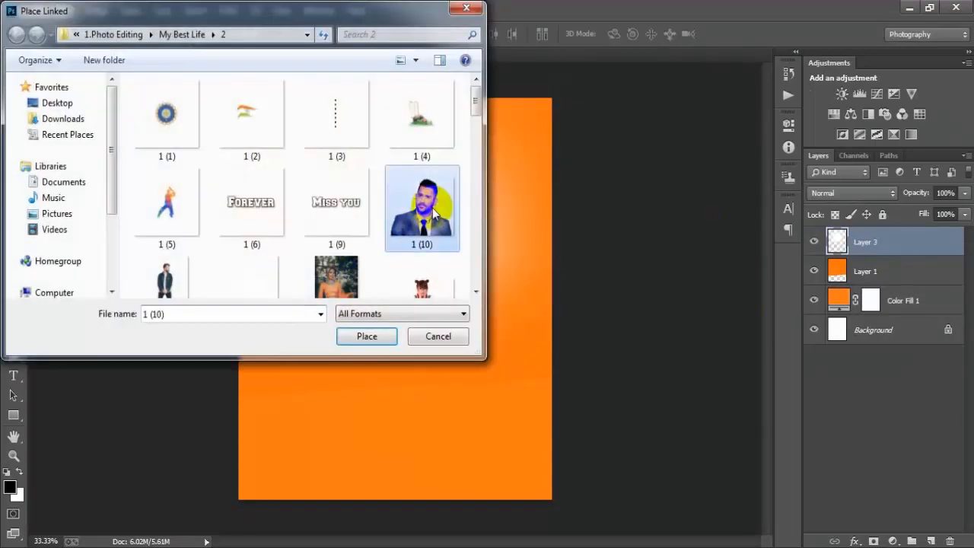
click(369, 336)
right_click(456, 292)
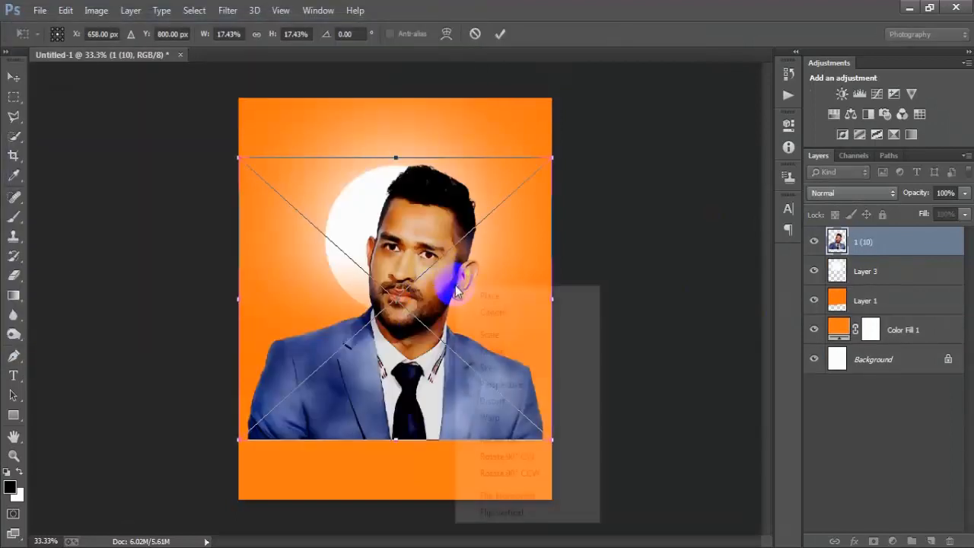
click(516, 496)
Step: Scale the placed portrait down to about 10% and position it over the upper part of the white circle
drag(552, 439, 396, 271)
mouse_move(477, 271)
mouse_down()
mouse_move(487, 261)
mouse_move(485, 268)
mouse_up()
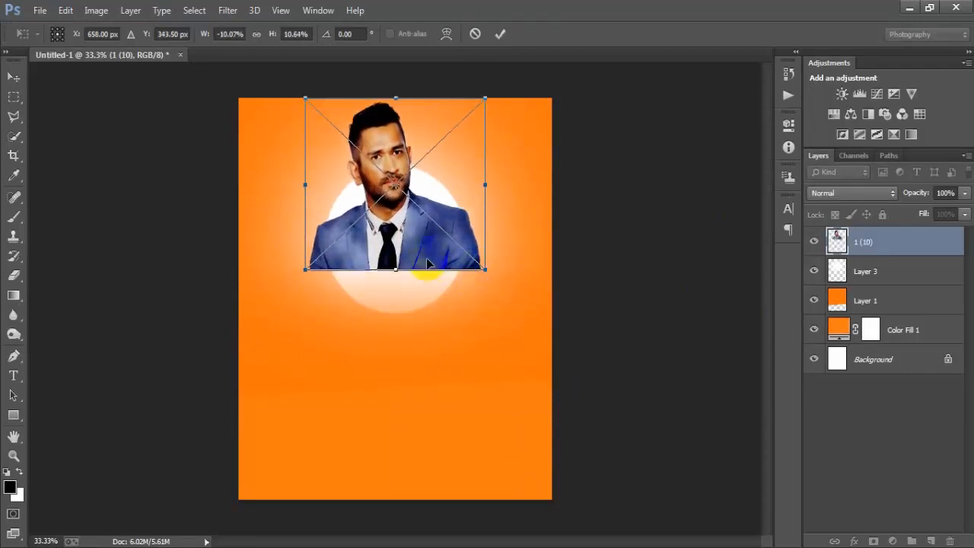
drag(427, 260, 426, 265)
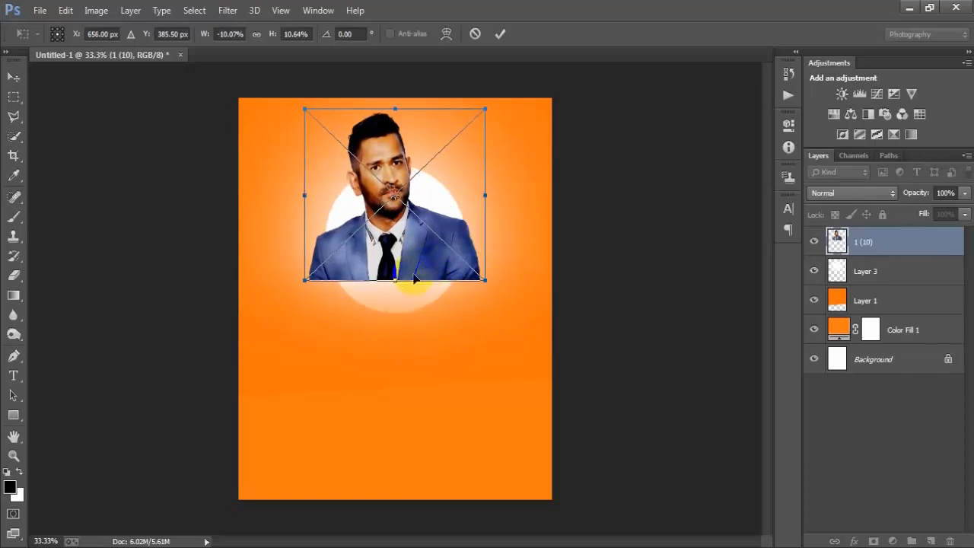
drag(486, 281, 481, 275)
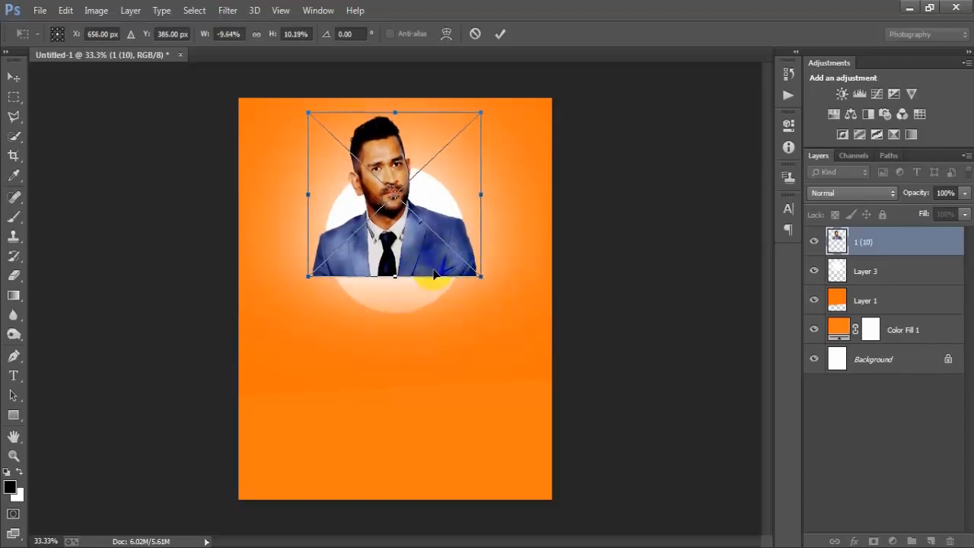
click(509, 36)
Step: Align the portrait layer 1 (10) to the horizontal centre of the Background layer
ctrl+click(868, 363)
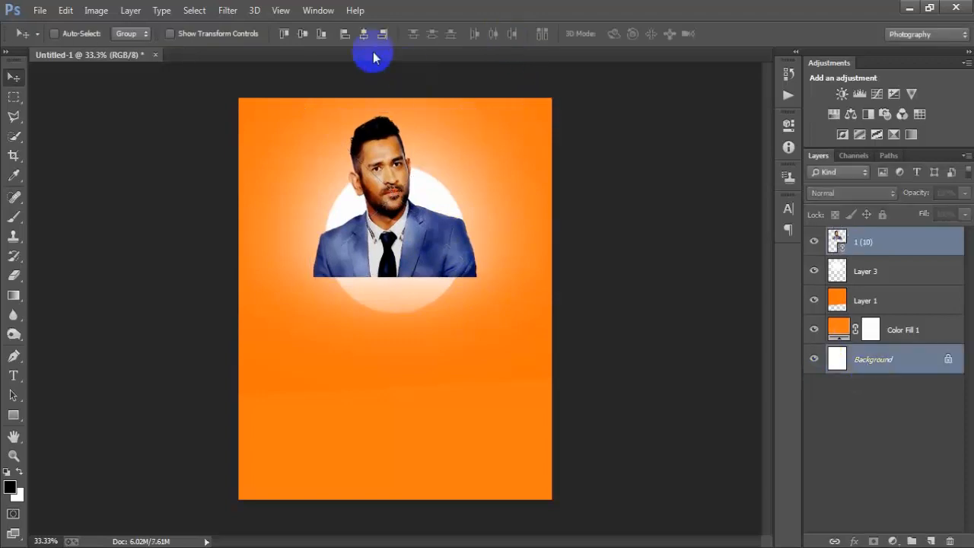
click(366, 37)
click(888, 242)
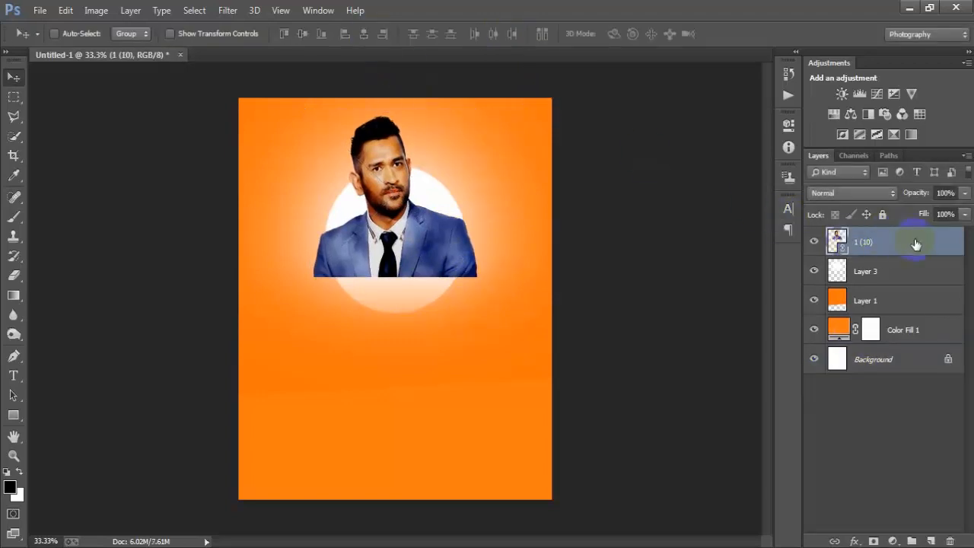
Step: Rasterize the portrait layer 1 (10) and toggle its visibility to check it
right_click(909, 245)
click(655, 279)
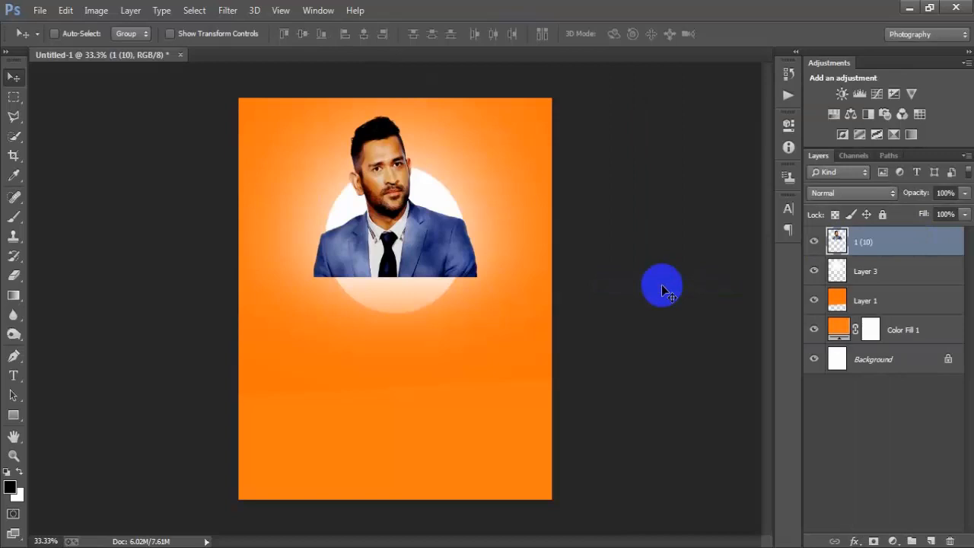
click(815, 242)
click(814, 242)
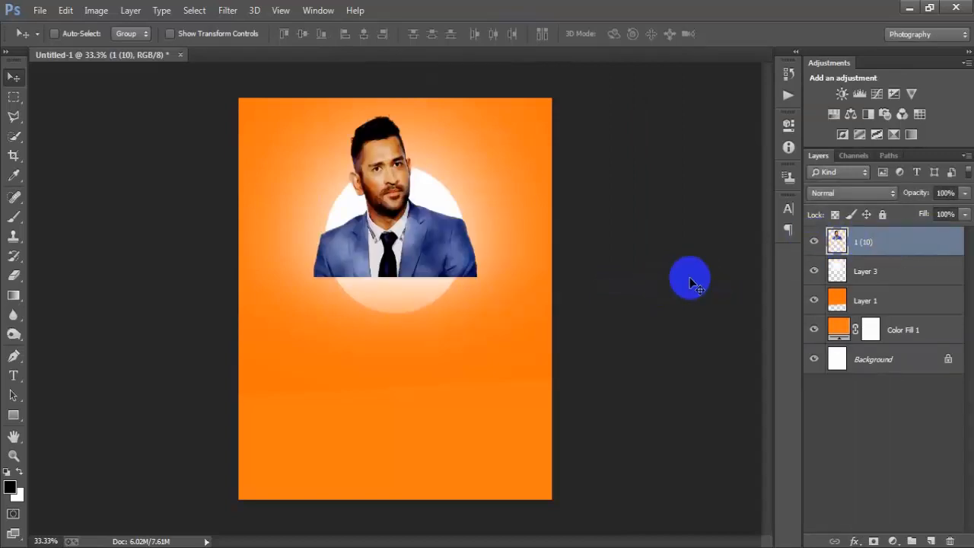
Step: Add a layer mask to layer 1 (10) and set up a soft round brush of 174 px with 0% hardness
click(874, 541)
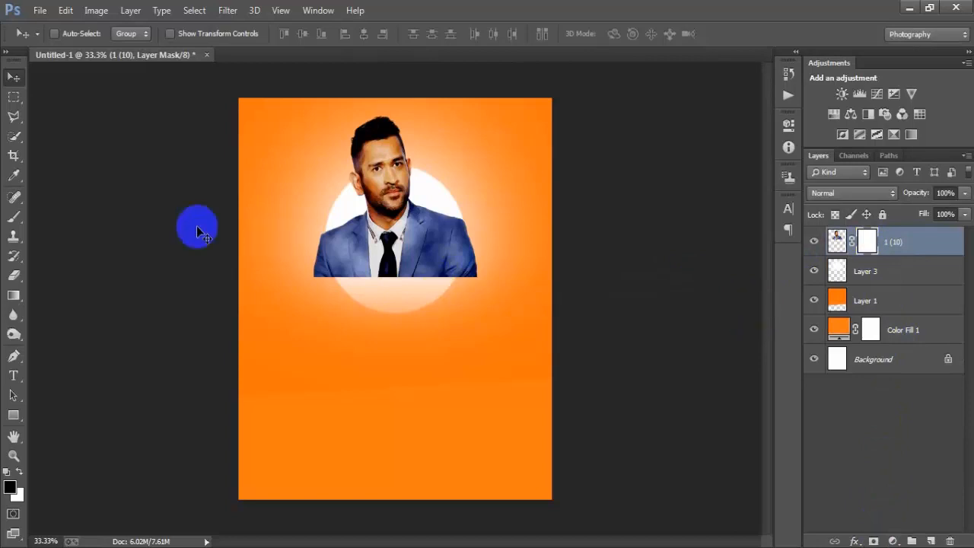
click(13, 218)
click(84, 217)
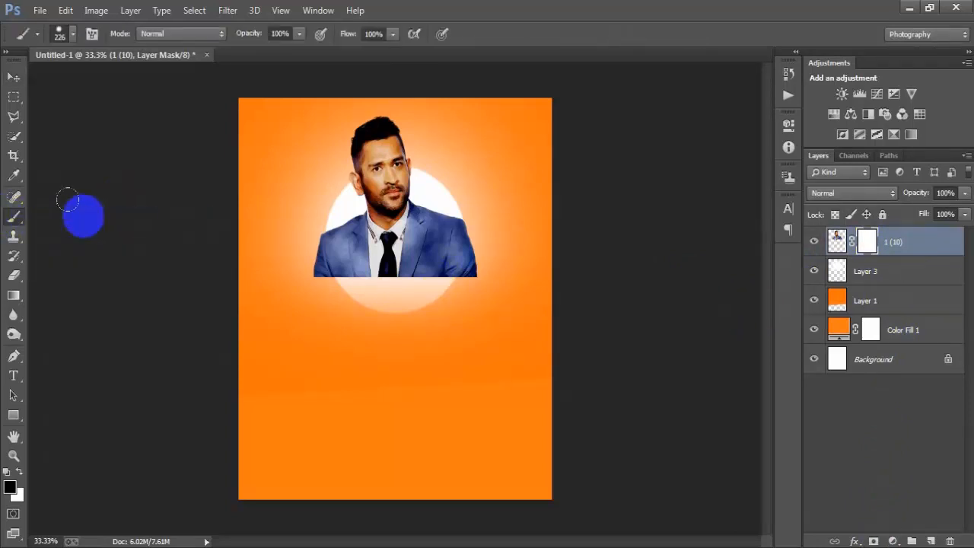
right_click(422, 189)
click(457, 309)
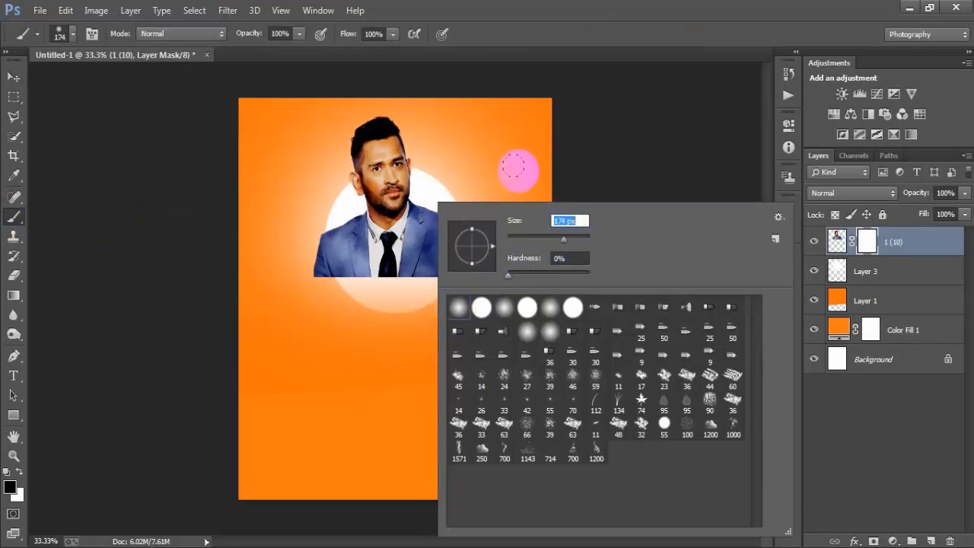
click(644, 35)
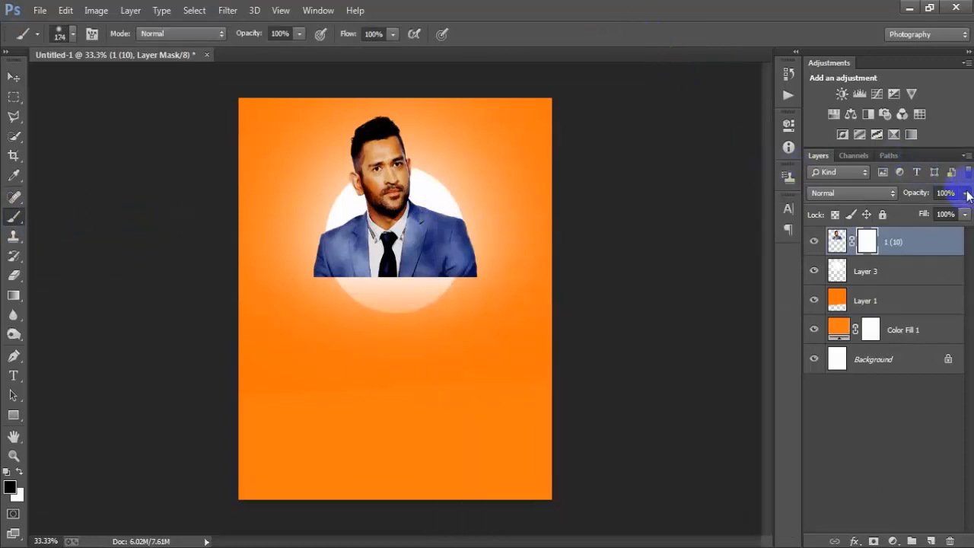
Step: Lower layer 1 (10) to 42% opacity and paint black on its mask to hide the suit outside the circle and along its lower edge
drag(966, 195, 923, 213)
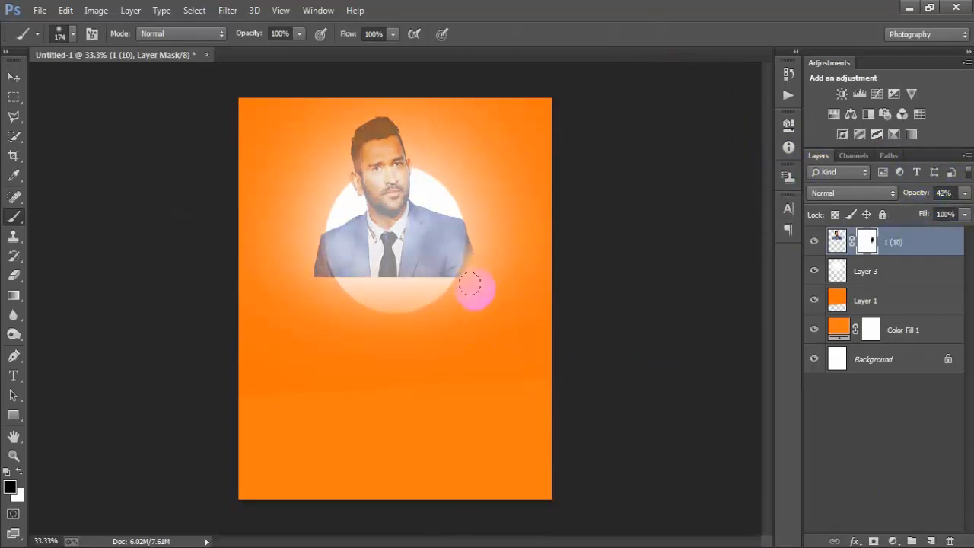
mouse_move(481, 245)
mouse_down()
mouse_move(466, 293)
mouse_move(374, 325)
mouse_move(292, 284)
mouse_move(296, 237)
mouse_move(300, 277)
mouse_move(297, 246)
mouse_move(316, 290)
mouse_move(299, 234)
mouse_up()
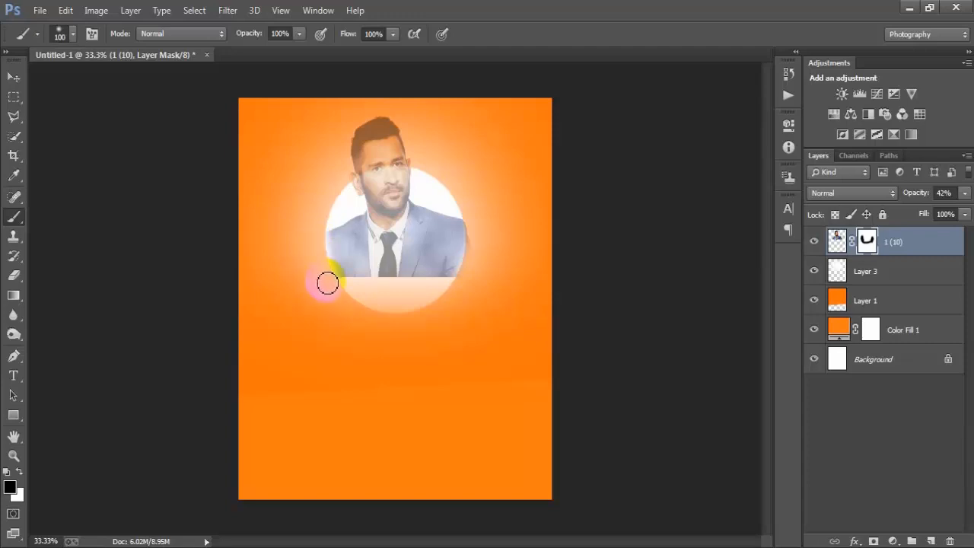
mouse_move(327, 283)
mouse_down()
mouse_move(391, 320)
mouse_move(454, 294)
mouse_move(475, 266)
mouse_move(479, 224)
mouse_move(488, 289)
mouse_move(339, 289)
mouse_move(346, 277)
mouse_move(457, 283)
mouse_move(410, 295)
mouse_move(404, 274)
mouse_move(408, 290)
mouse_move(448, 287)
mouse_up()
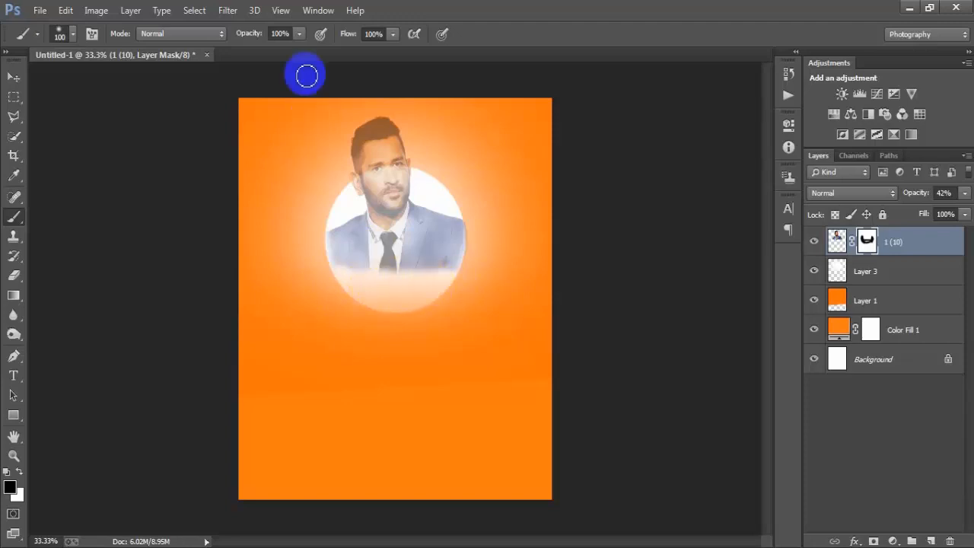
Step: Set the brush opacity to 32% and paint the mask around the shoulders and lower suit edge to soften the fade
drag(258, 54, 250, 54)
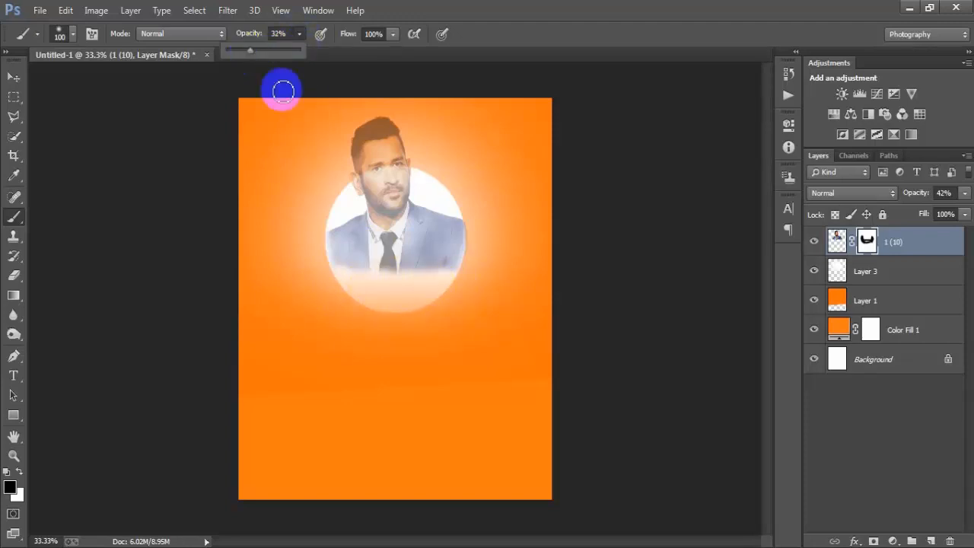
mouse_move(466, 294)
mouse_down()
mouse_move(434, 301)
mouse_move(361, 284)
mouse_move(401, 285)
mouse_move(440, 264)
mouse_move(476, 267)
mouse_move(455, 287)
mouse_move(474, 257)
mouse_up()
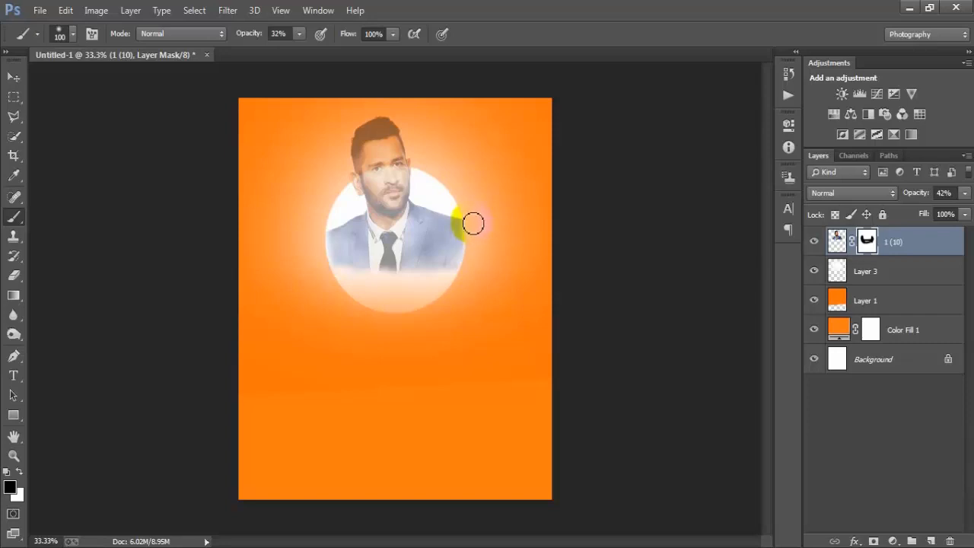
mouse_move(477, 232)
mouse_down()
mouse_move(468, 317)
mouse_move(344, 295)
mouse_move(320, 240)
mouse_move(322, 329)
mouse_move(400, 303)
mouse_move(410, 275)
mouse_move(408, 324)
mouse_up()
drag(389, 276, 368, 288)
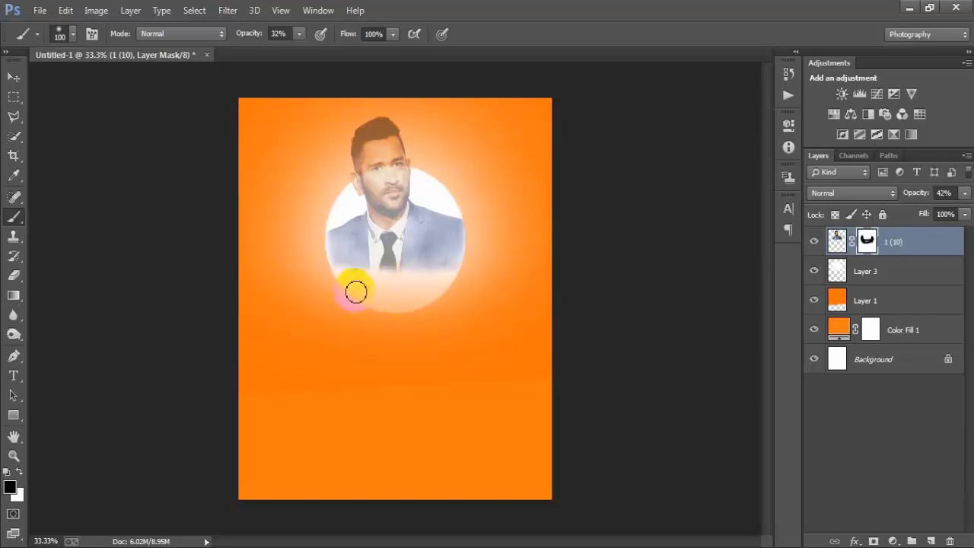
mouse_move(446, 283)
mouse_down()
mouse_move(463, 274)
mouse_move(437, 287)
mouse_move(422, 268)
mouse_move(420, 294)
mouse_move(342, 274)
mouse_move(305, 276)
mouse_up()
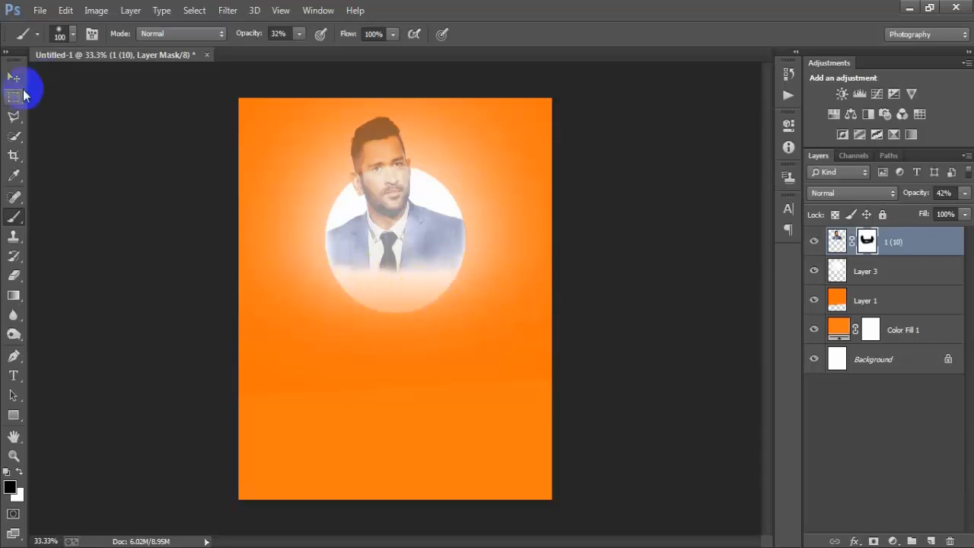
Step: Set the opacity of layer 1 (10) back to 100%
click(13, 77)
click(830, 241)
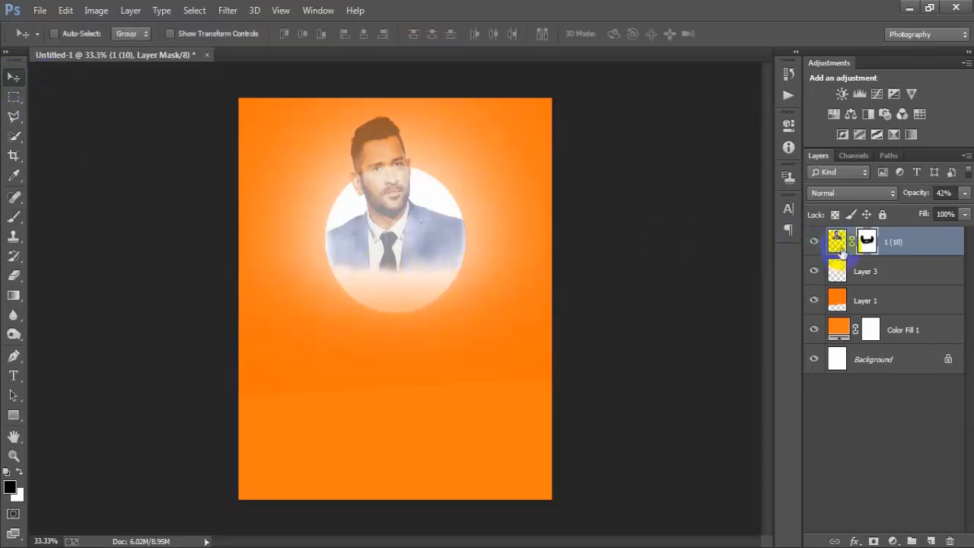
click(964, 194)
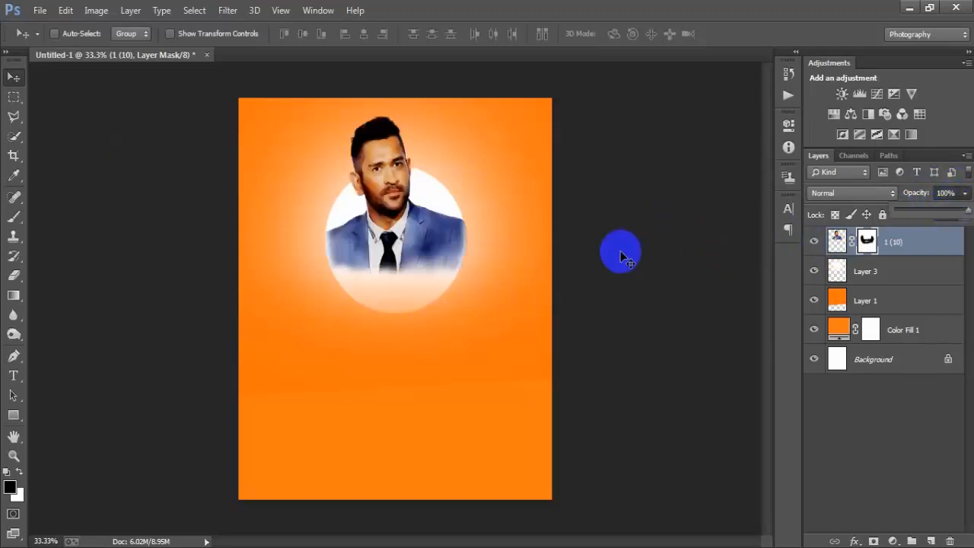
Step: Apply the layer mask to the portrait layer 1 (10)
click(862, 242)
click(917, 243)
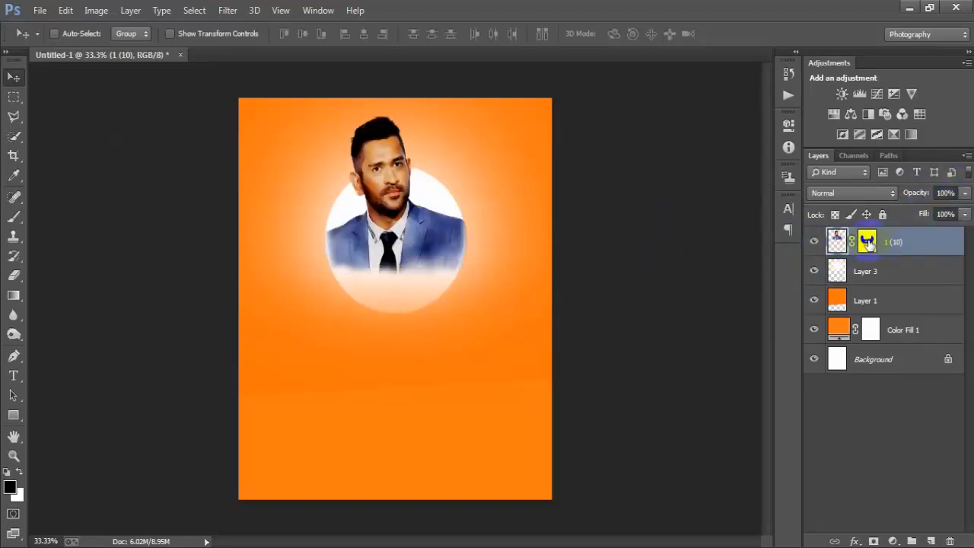
right_click(867, 242)
click(868, 242)
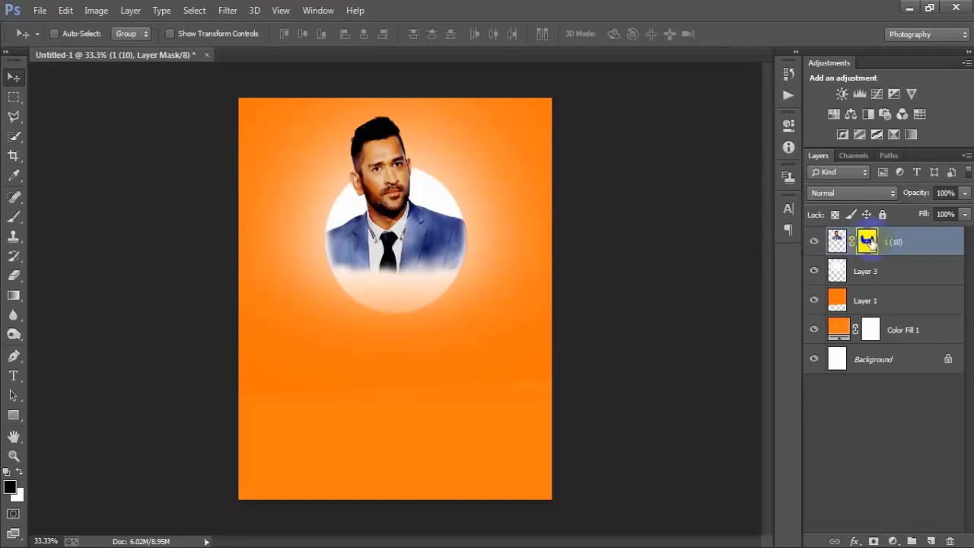
right_click(868, 243)
click(844, 288)
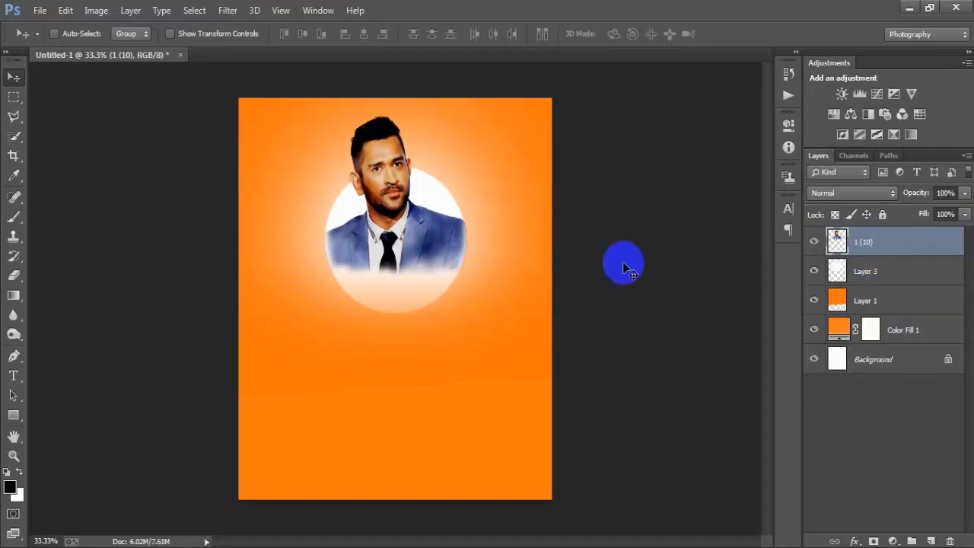
Step: Transform layers 1 (10) and Layer 3 together, scaling them to about 128.5%, rotating them about -1.38° and repositioning them in the upper half
shift+click(860, 273)
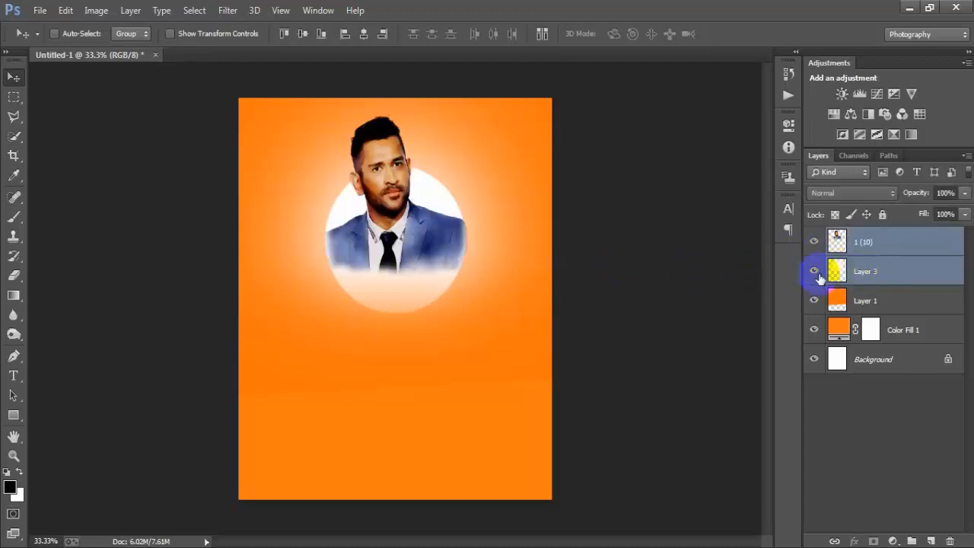
click(812, 272)
click(812, 272)
key(ctrl+t)
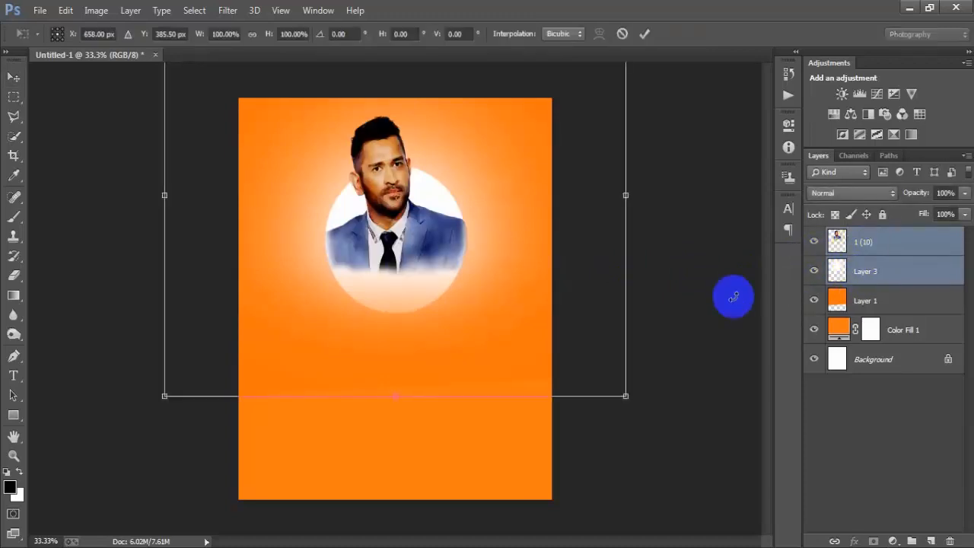
drag(624, 394, 685, 482)
mouse_move(396, 319)
mouse_down()
mouse_move(400, 342)
mouse_move(405, 334)
mouse_up()
drag(710, 480, 729, 490)
drag(399, 346, 395, 347)
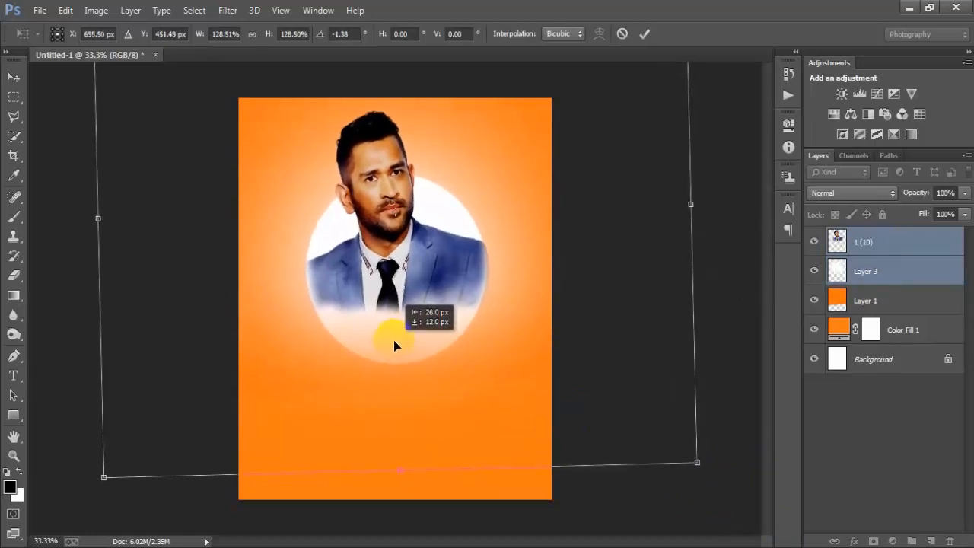
click(644, 33)
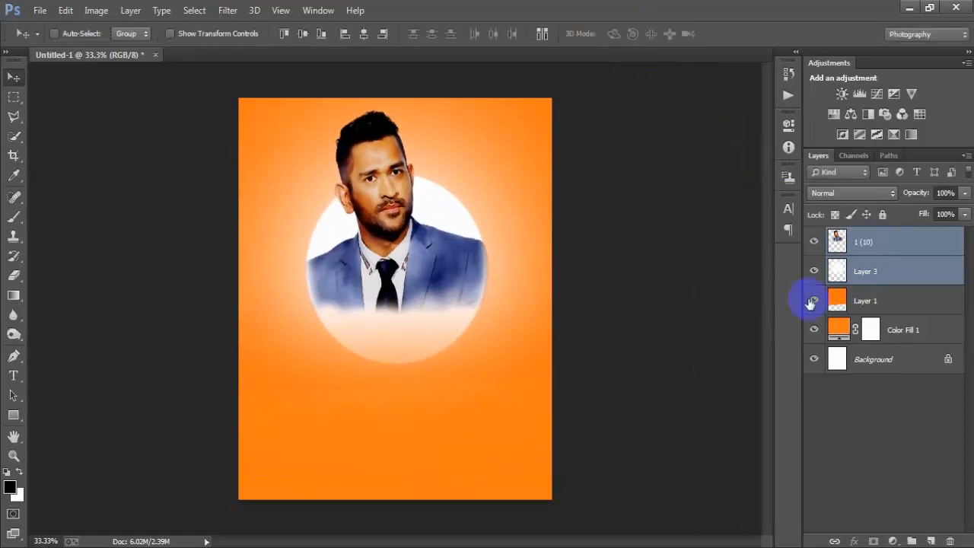
Step: Align layers 1 (10) and Layer 3 to the horizontal centre of the Background layer
ctrl+click(875, 365)
click(366, 32)
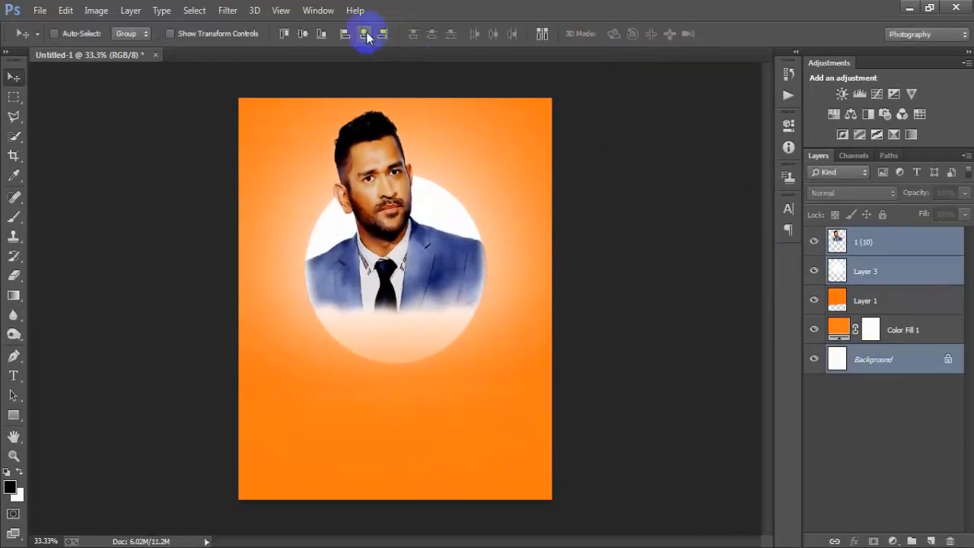
ctrl+click(895, 278)
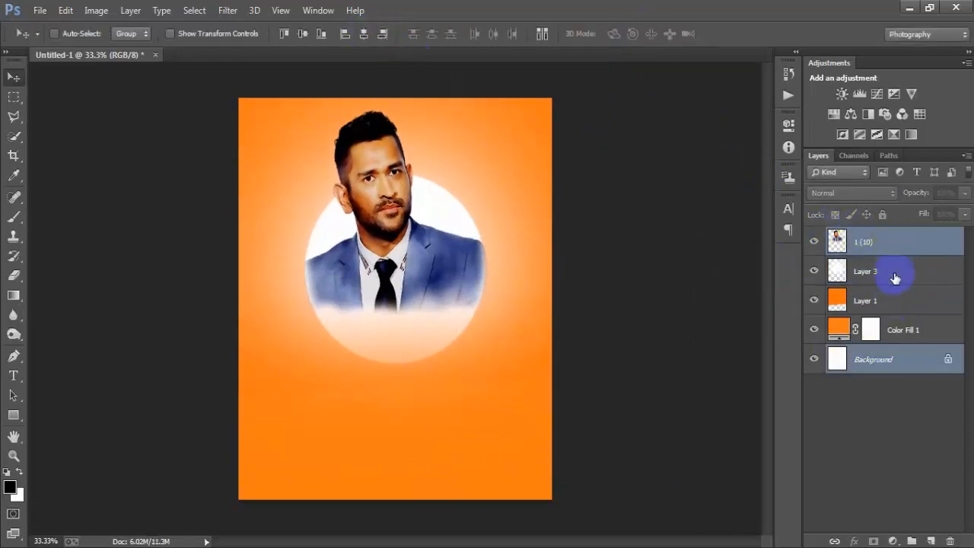
Step: Nudge the portrait and circle layers, 1 (10) and Layer 3, slightly upward together
click(894, 253)
ctrl+click(896, 272)
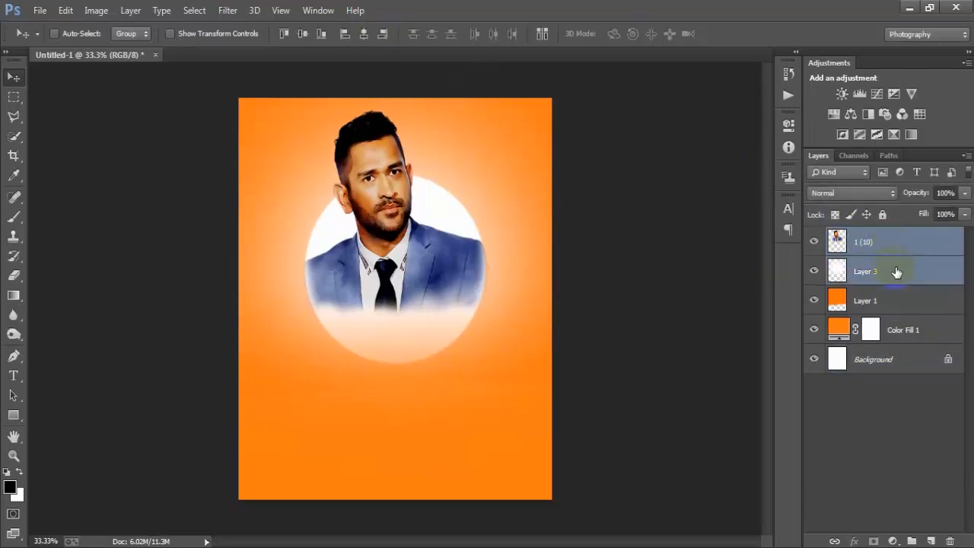
key(Up)
key(Up)
key(Up)
key(Up)
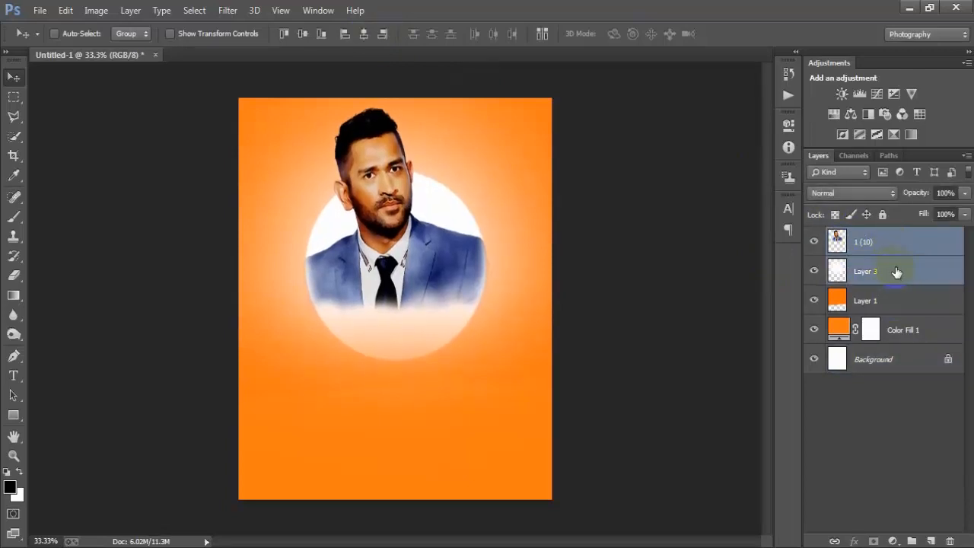
Step: Clean up the portrait's edge along the circle on layer 1 (10) with a 30 px Eraser
click(937, 255)
click(13, 276)
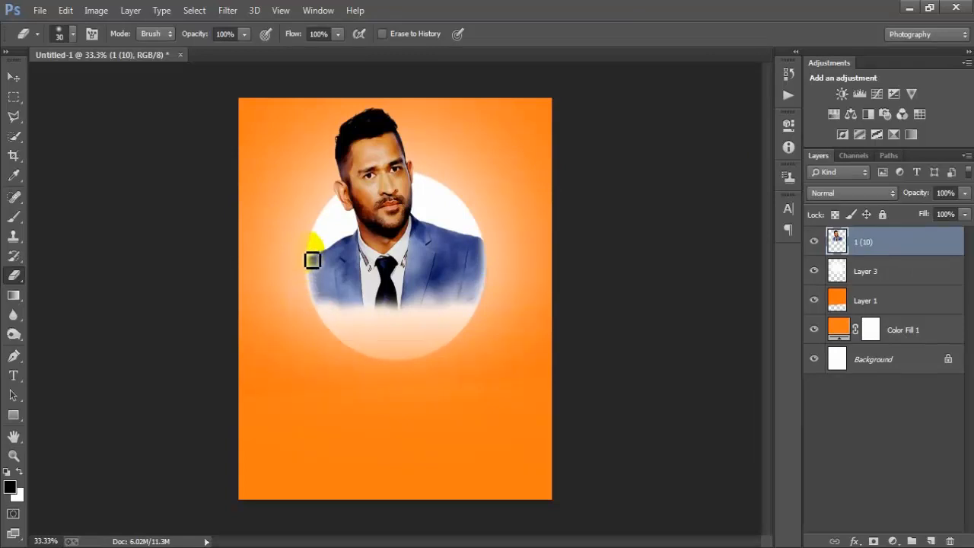
click(14, 77)
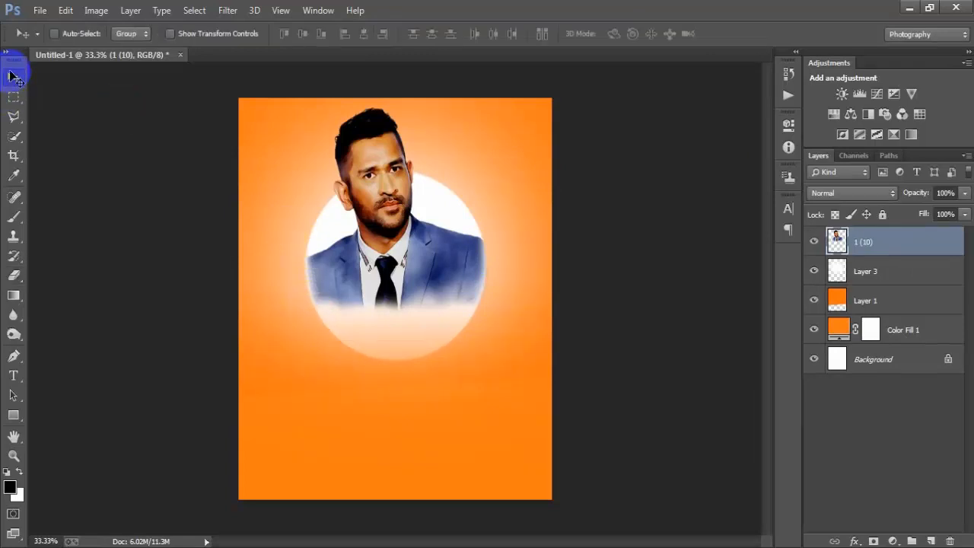
Step: Place the "Forever" lettering image 1 (6) as a linked file
click(42, 16)
click(105, 242)
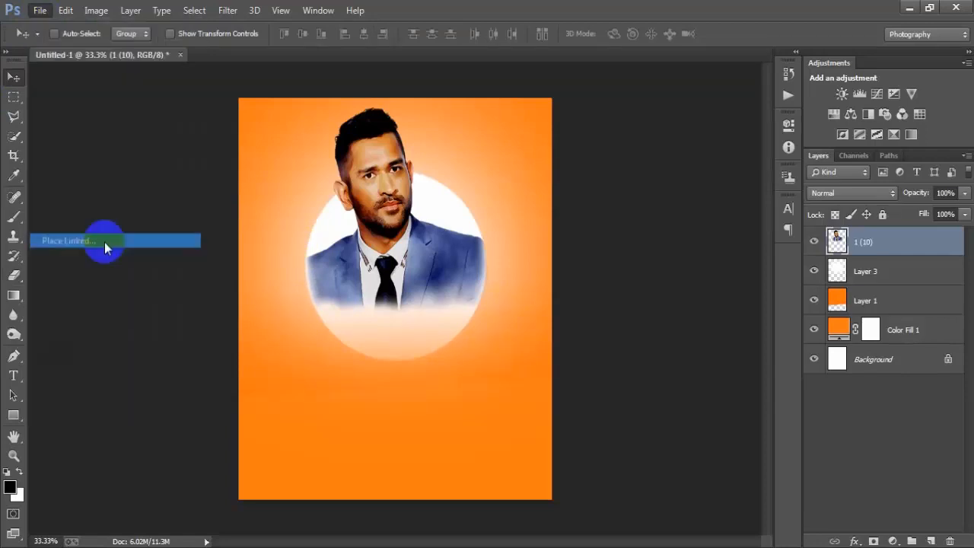
click(280, 245)
click(367, 337)
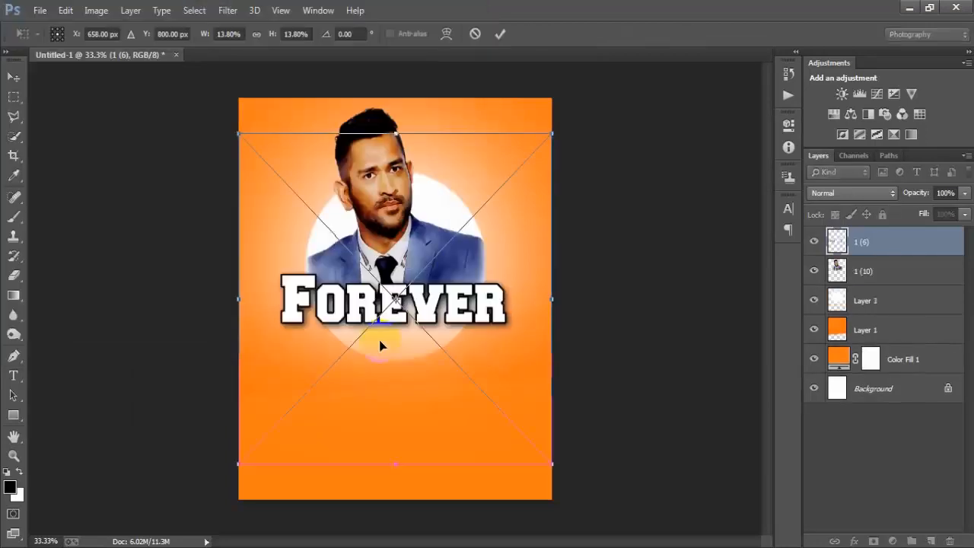
Step: Scale the "Forever" lettering to about 10.78% wide and 11.34% high, tilt it about -4.85° and set it across the circle's lower part
drag(552, 464, 504, 406)
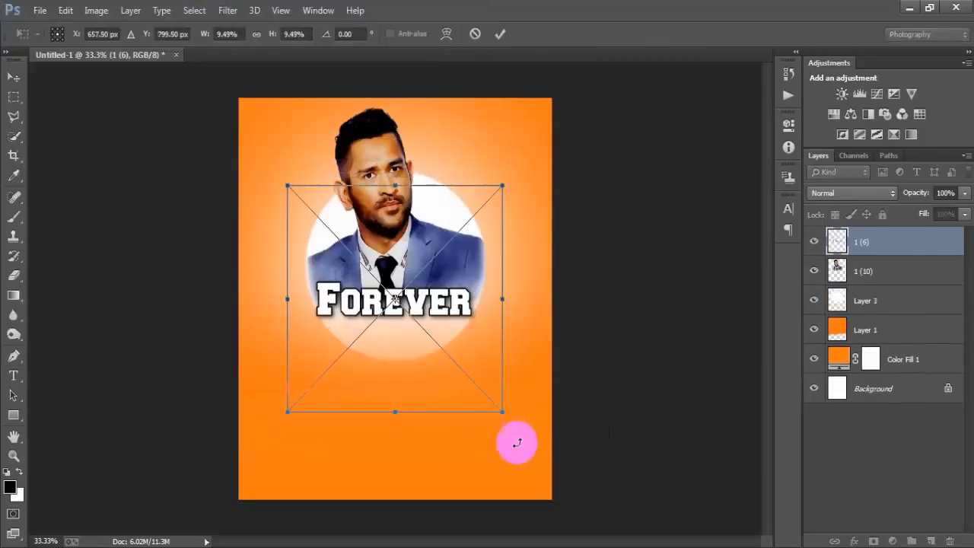
mouse_move(515, 444)
mouse_down()
mouse_move(530, 444)
mouse_move(498, 387)
mouse_move(530, 450)
mouse_up()
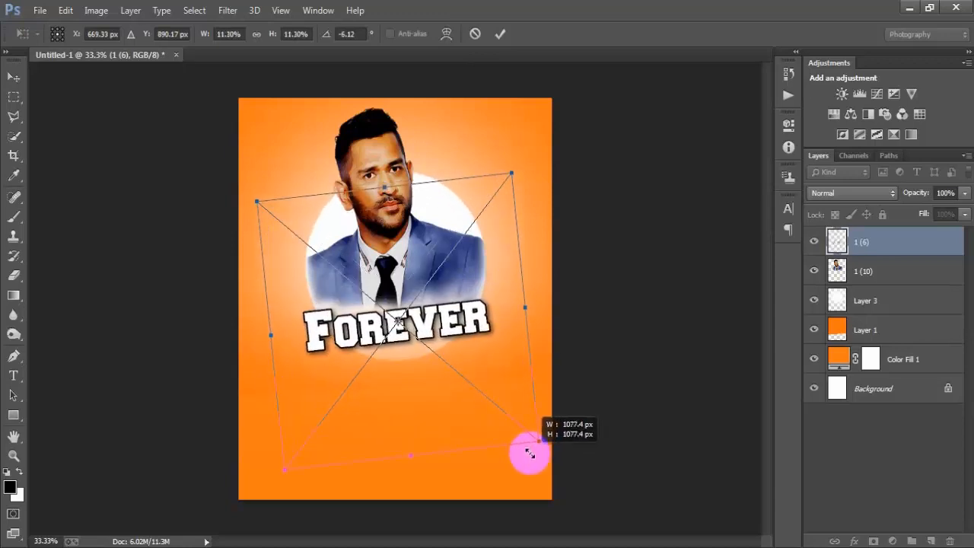
mouse_move(470, 398)
mouse_down()
mouse_move(480, 409)
mouse_move(476, 398)
mouse_up()
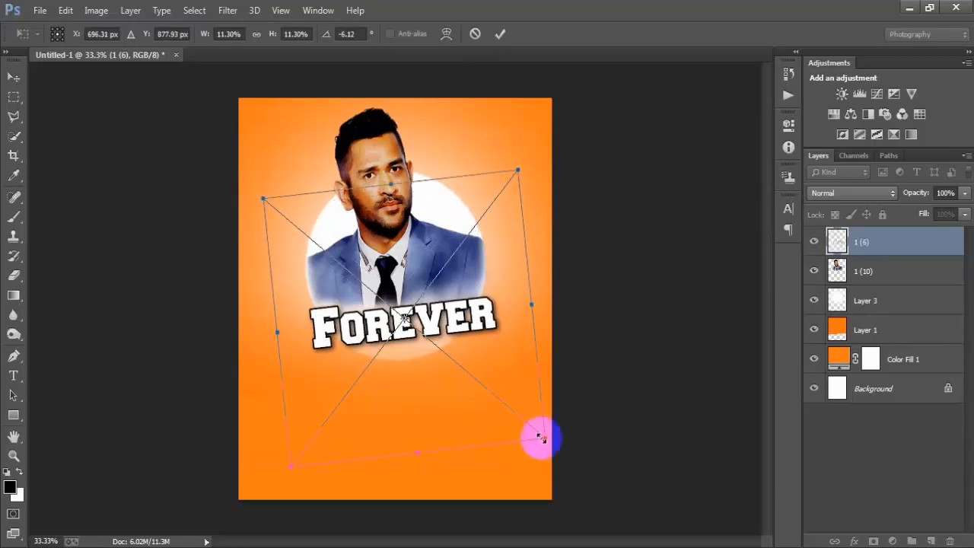
drag(545, 441, 541, 446)
drag(414, 451, 415, 457)
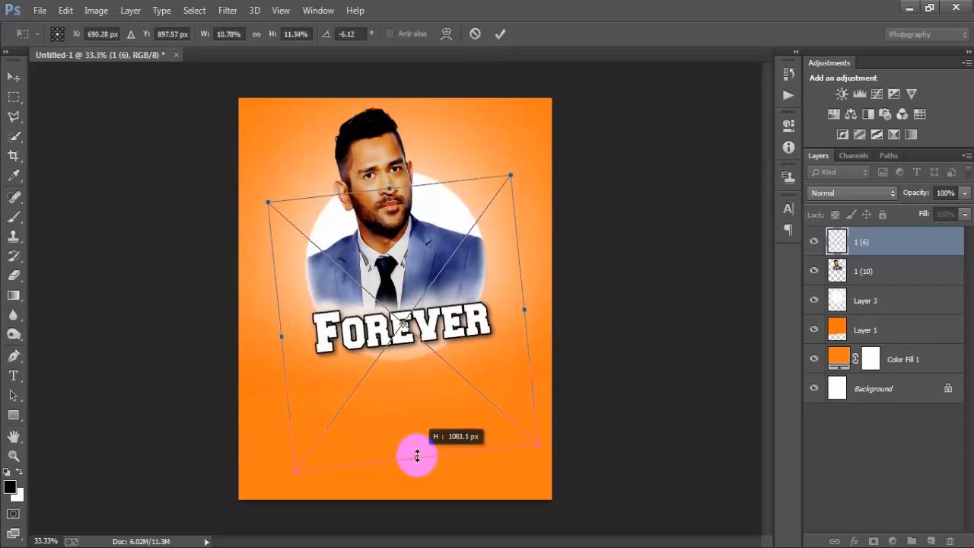
drag(545, 456, 543, 461)
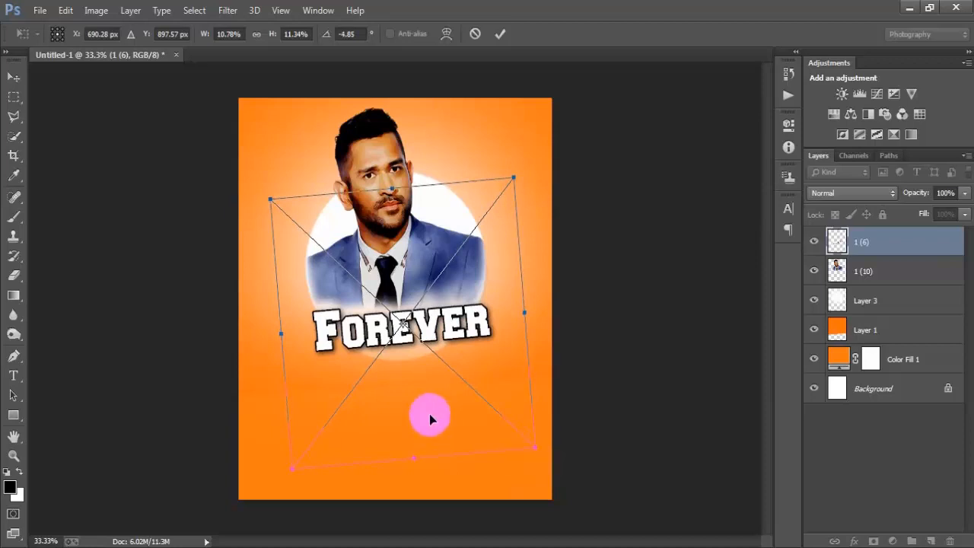
mouse_move(430, 413)
mouse_down()
mouse_move(435, 426)
mouse_move(424, 409)
mouse_up()
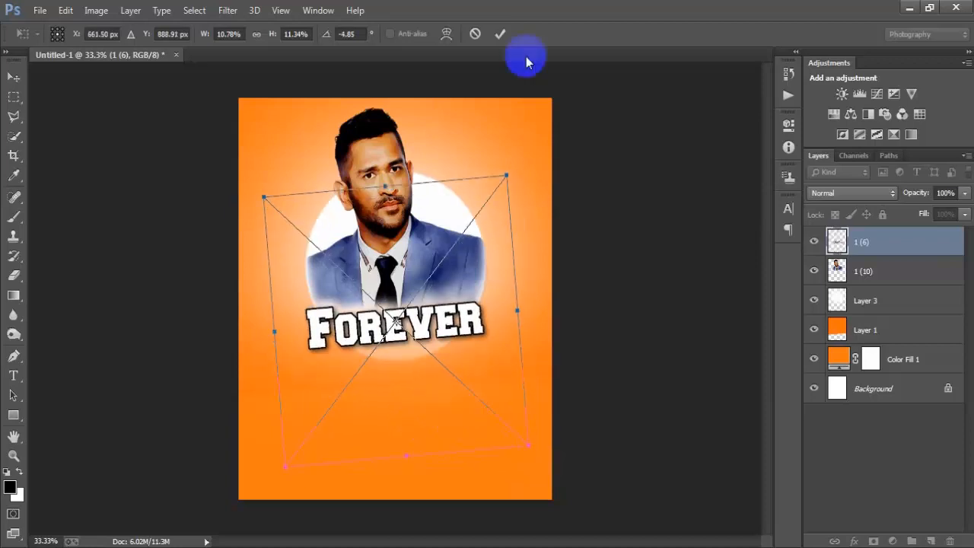
click(500, 33)
Step: Nudge the "Forever" lettering slightly right and up over the bottom of the portrait
key(Right)
key(Right)
key(Right)
key(Right)
key(Right)
key(Right)
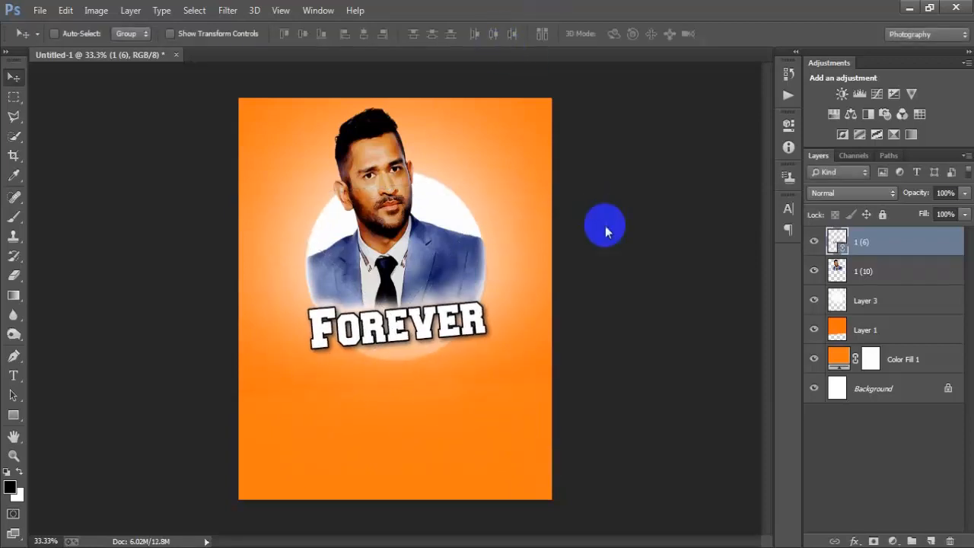
key(Up)
key(Up)
key(Up)
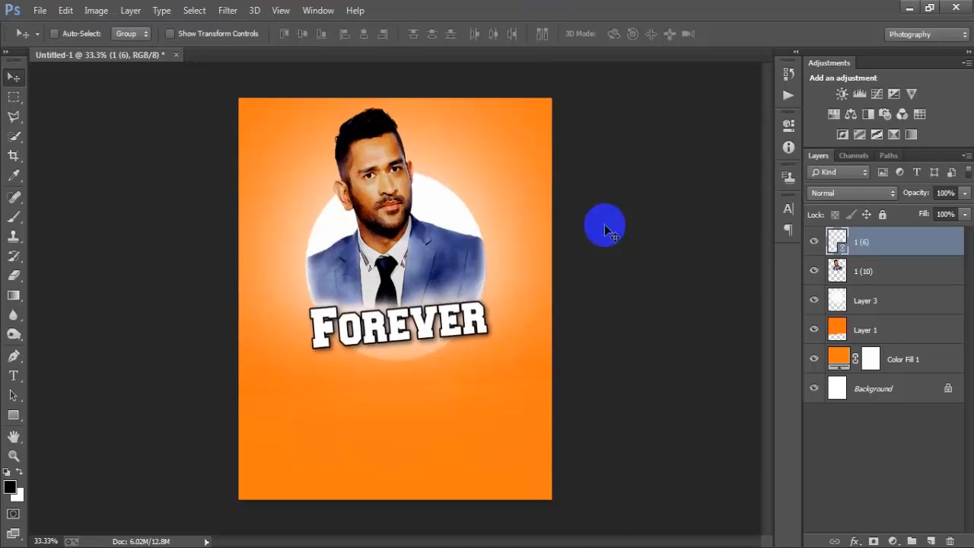
key(Up)
key(Up)
key(Up)
Step: Rasterize the lettering layer 1 (6) and align it to the horizontal centre of the Background layer
right_click(930, 250)
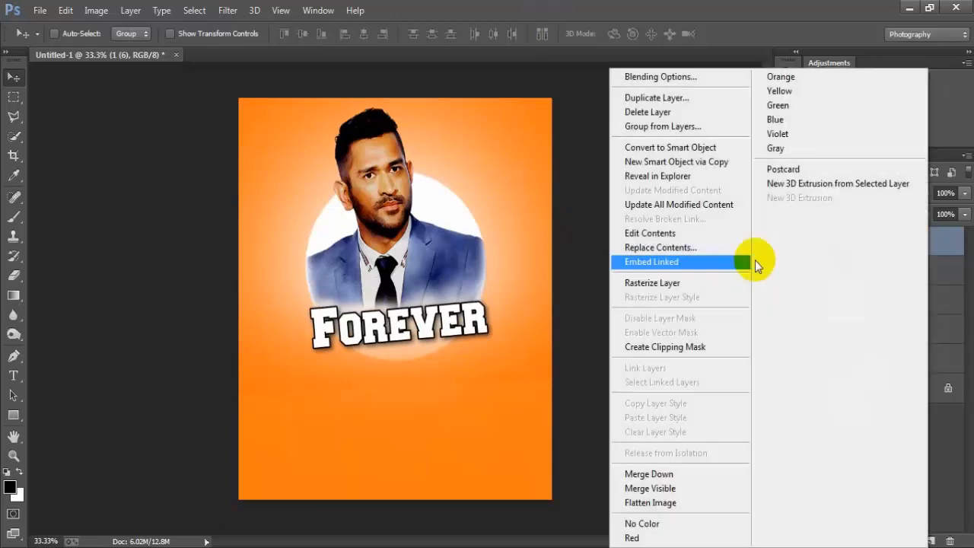
click(750, 261)
ctrl+click(880, 396)
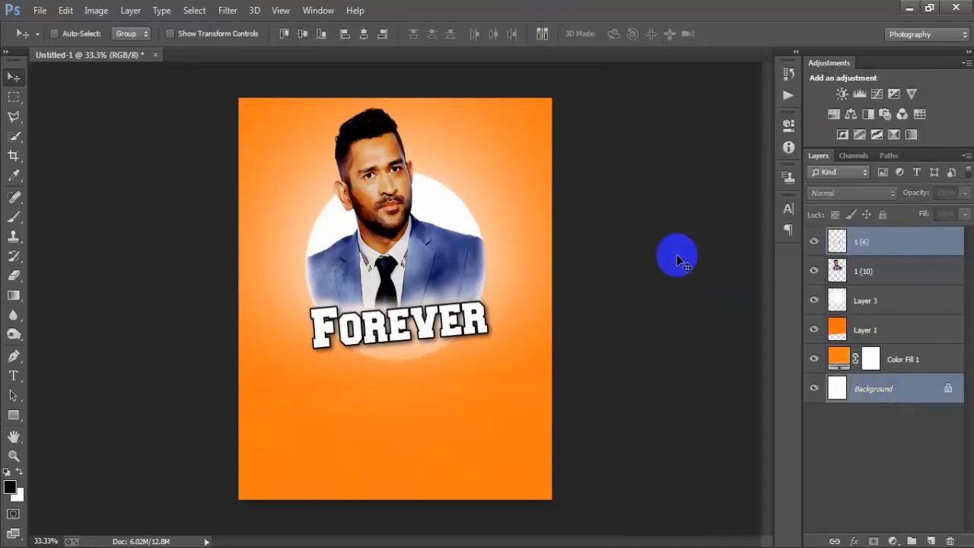
click(363, 35)
Step: Shift only the lettering layer 1 (6) slightly right to balance it under the circle
click(895, 245)
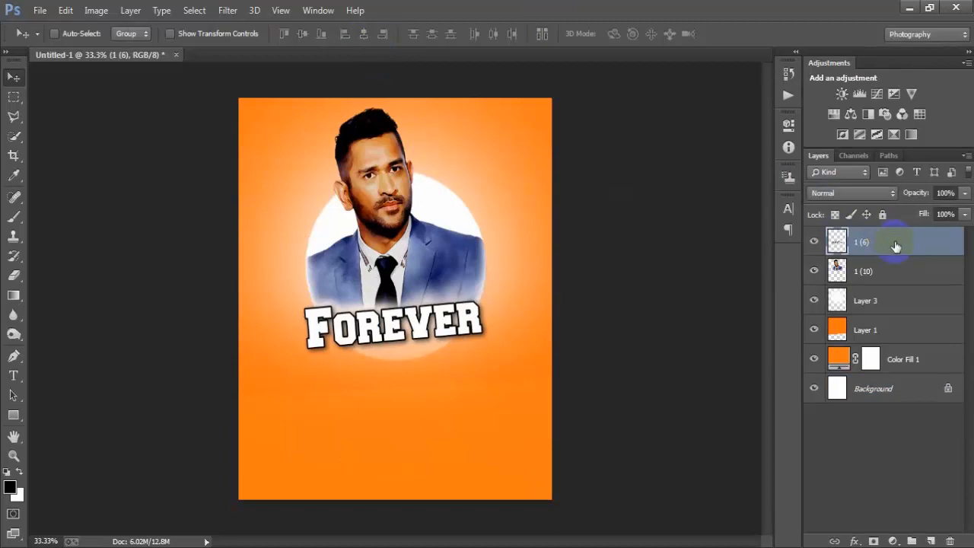
key(shift+Right)
key(shift+Right)
key(shift+Right)
key(shift+Left)
key(shift+Left)
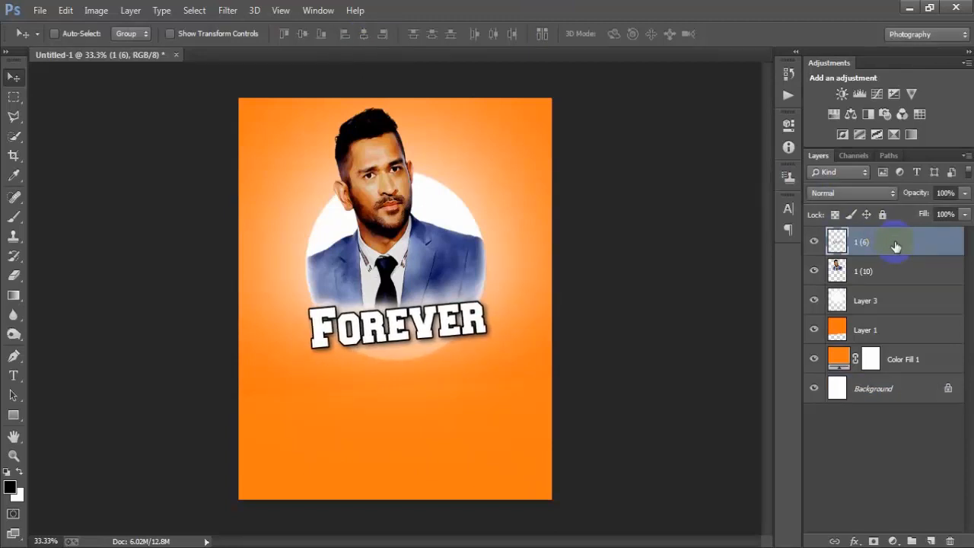
Step: Place the colourful batsman image 1 (5) as a linked file
click(38, 11)
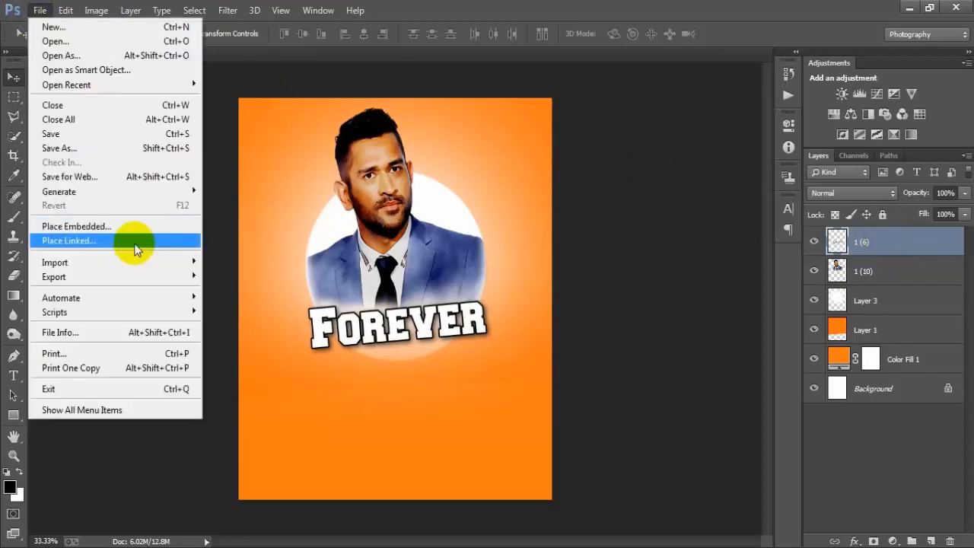
click(135, 241)
click(192, 208)
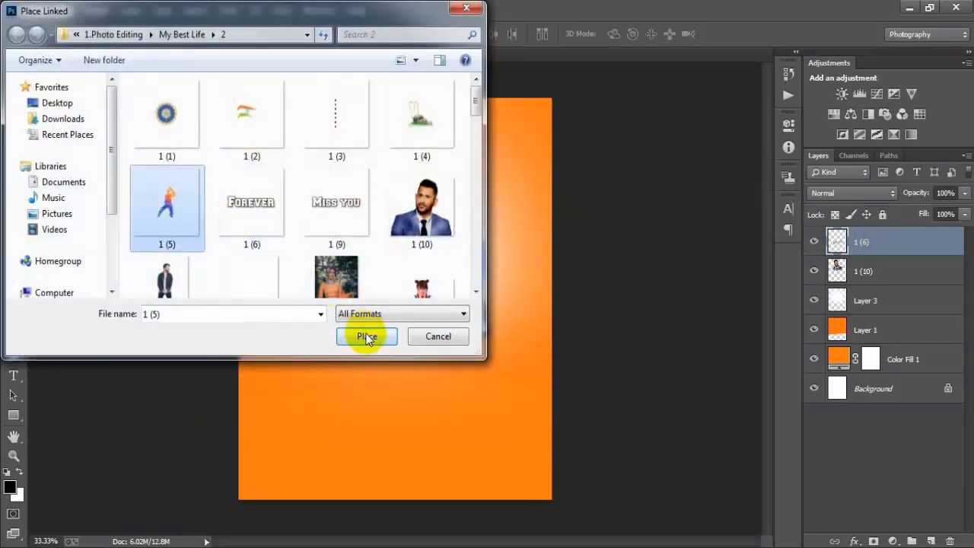
click(364, 336)
Step: Scale the batsman to about 7.83%, stand it on the right end of the "Forever" lettering and rasterize layer 1 (5)
drag(550, 135, 515, 235)
drag(456, 294, 494, 257)
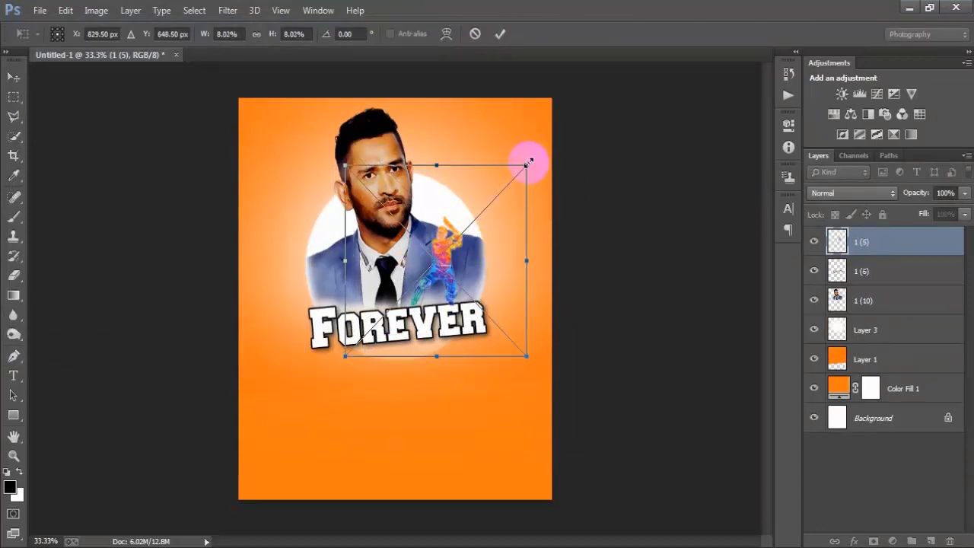
drag(528, 162, 525, 167)
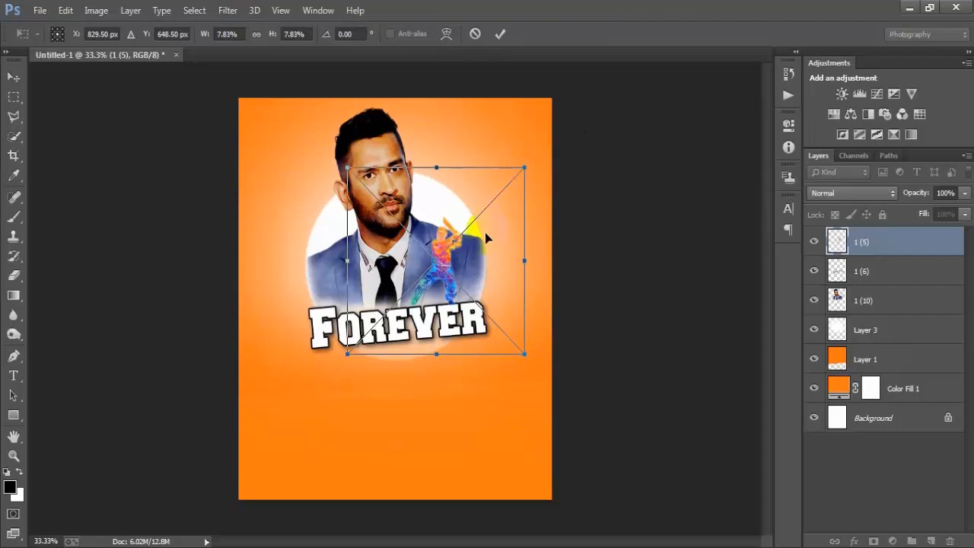
drag(485, 232, 484, 234)
click(503, 34)
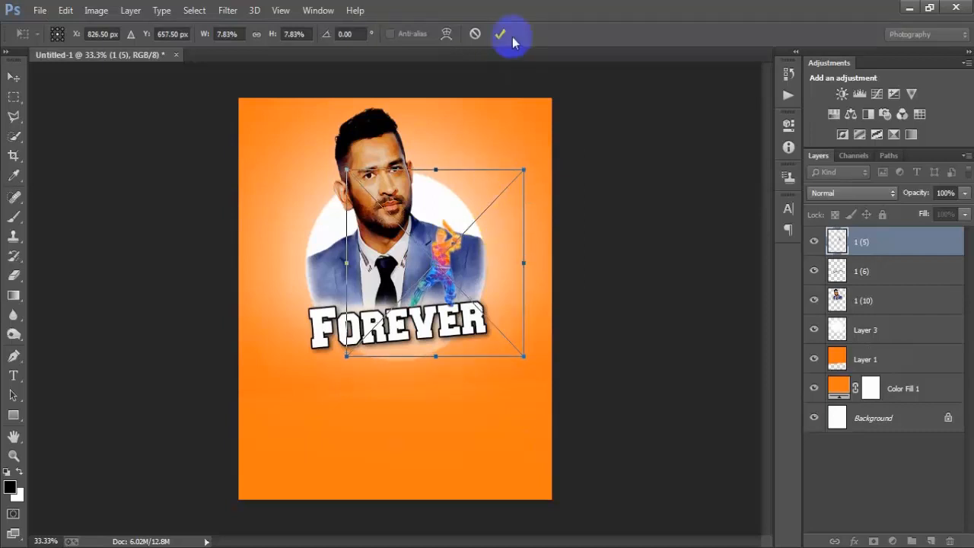
right_click(922, 254)
click(668, 283)
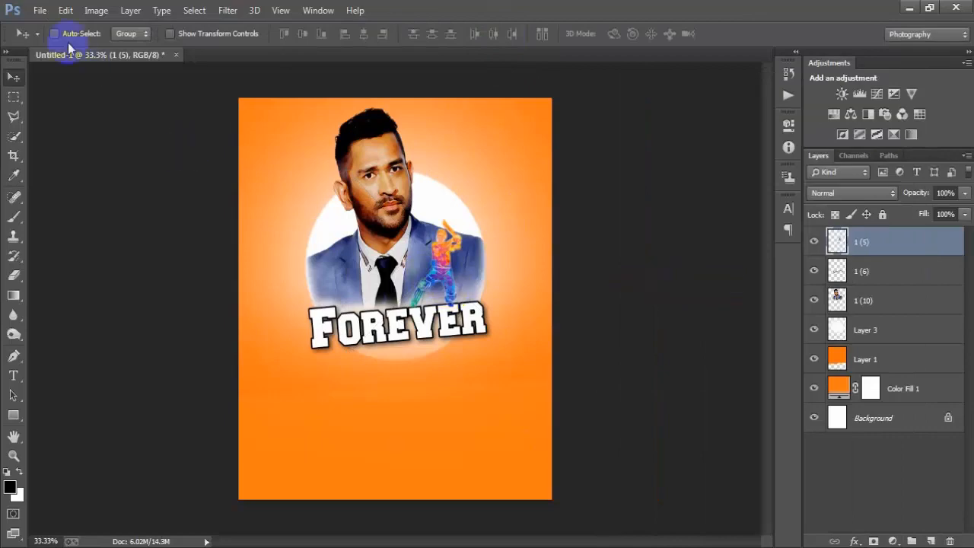
Step: Place the tricolour flag image 1 (2) as a linked file
click(40, 10)
click(139, 246)
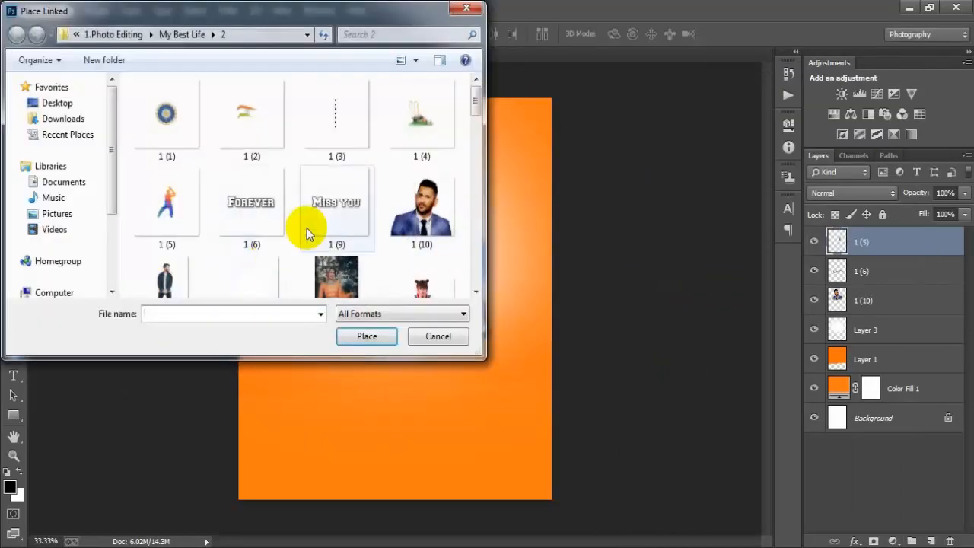
click(239, 133)
click(364, 335)
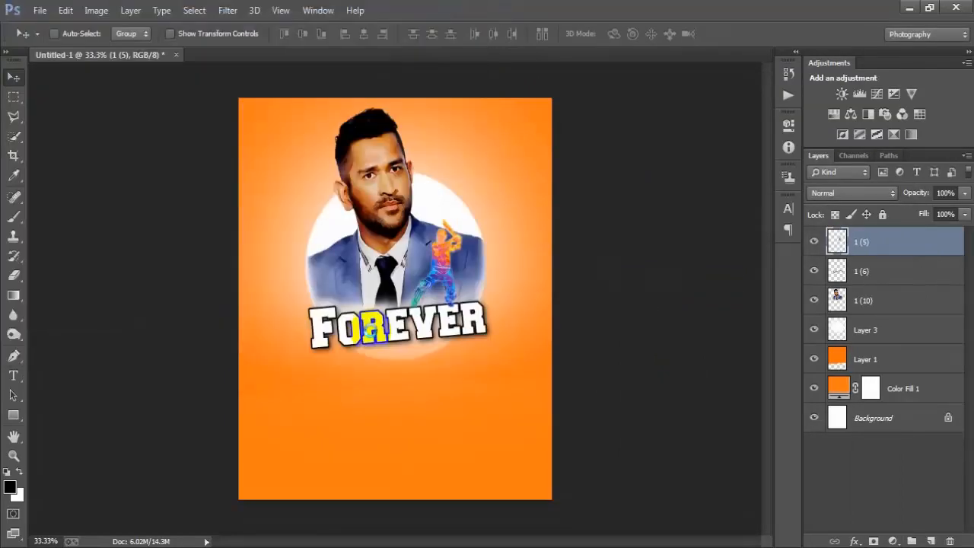
Step: Scale the flag to about 4.78%, rotate it about -7.88° and position it just above the batsman's bat
drag(549, 498, 461, 362)
drag(453, 323, 507, 231)
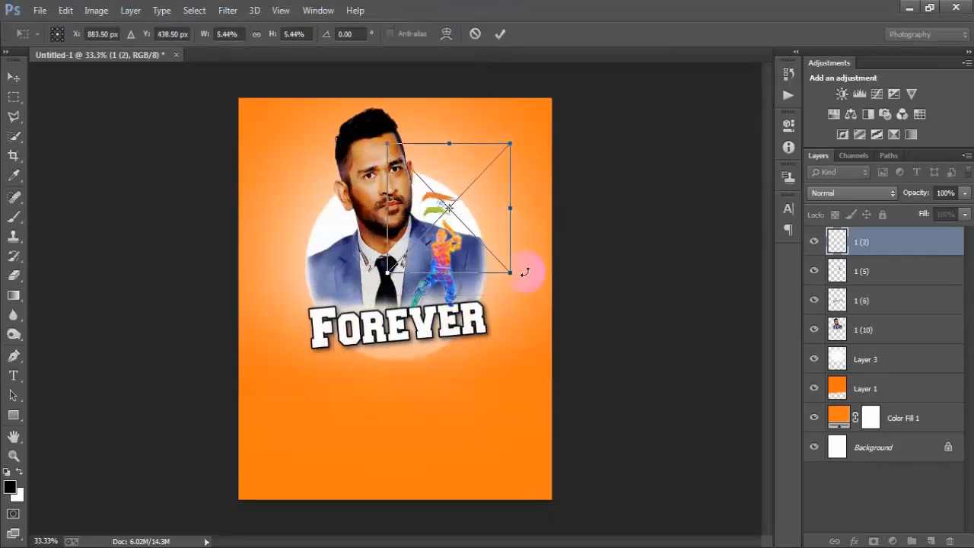
mouse_move(525, 272)
mouse_down()
mouse_move(553, 282)
mouse_move(513, 262)
mouse_move(525, 282)
mouse_up()
key(Left)
key(Left)
key(Left)
key(Left)
key(Left)
key(Left)
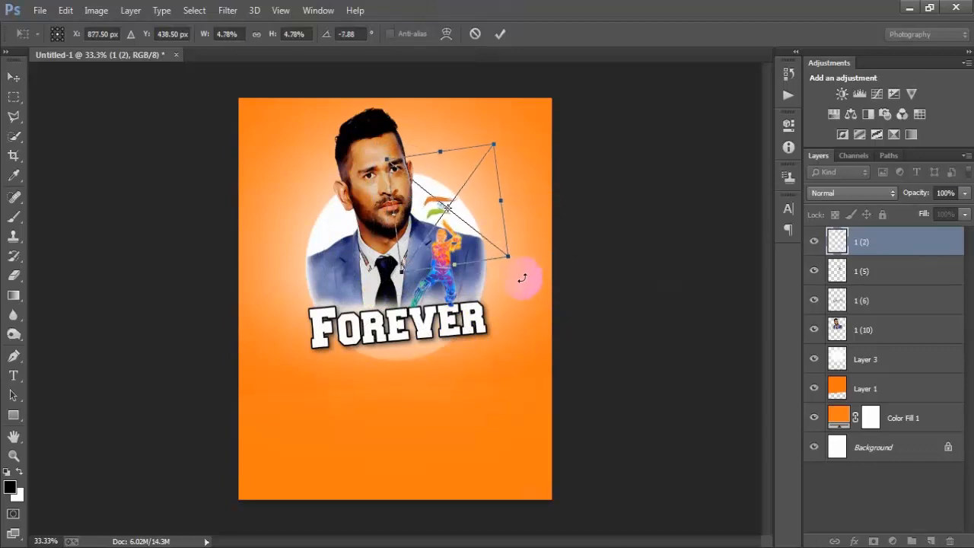
key(Up)
key(Up)
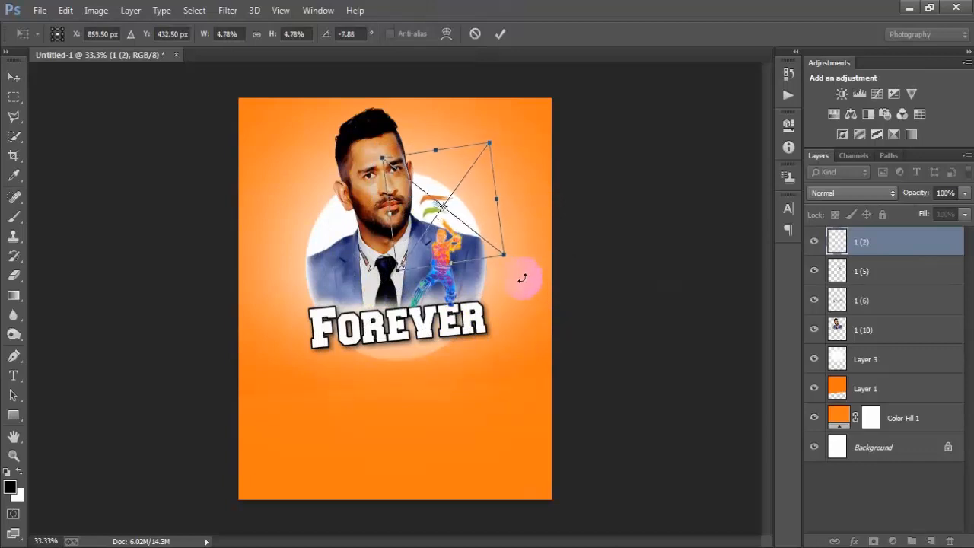
key(Return)
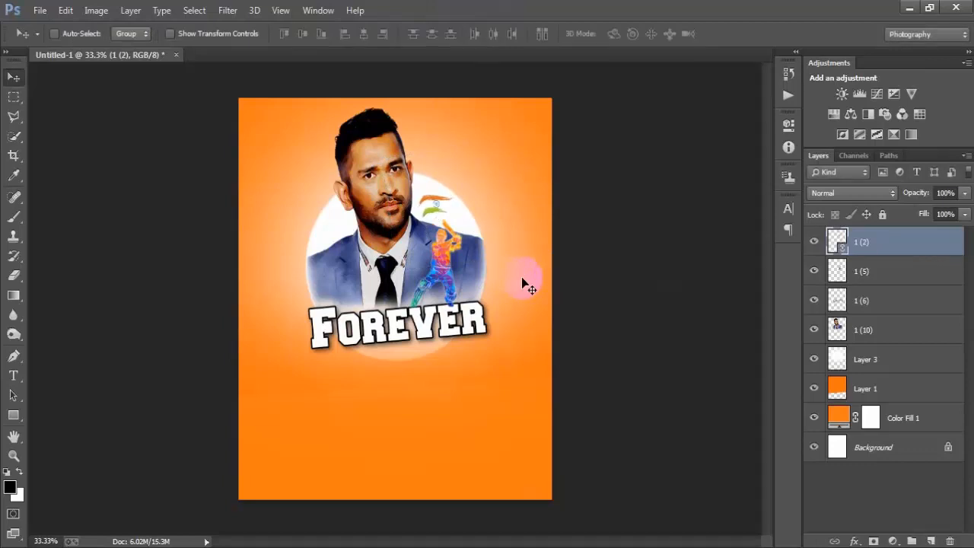
Step: Place the dotted line image 1 (3) as a linked file
click(39, 10)
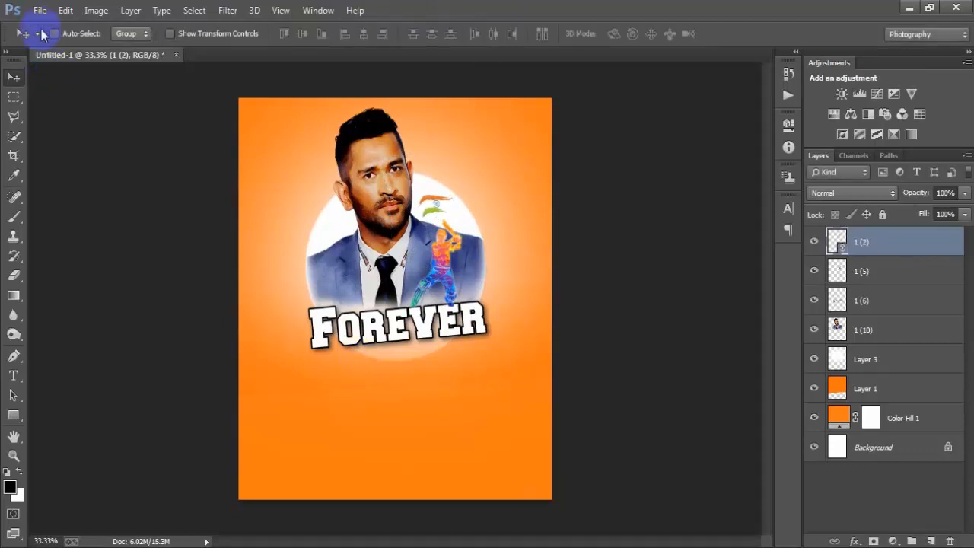
click(93, 240)
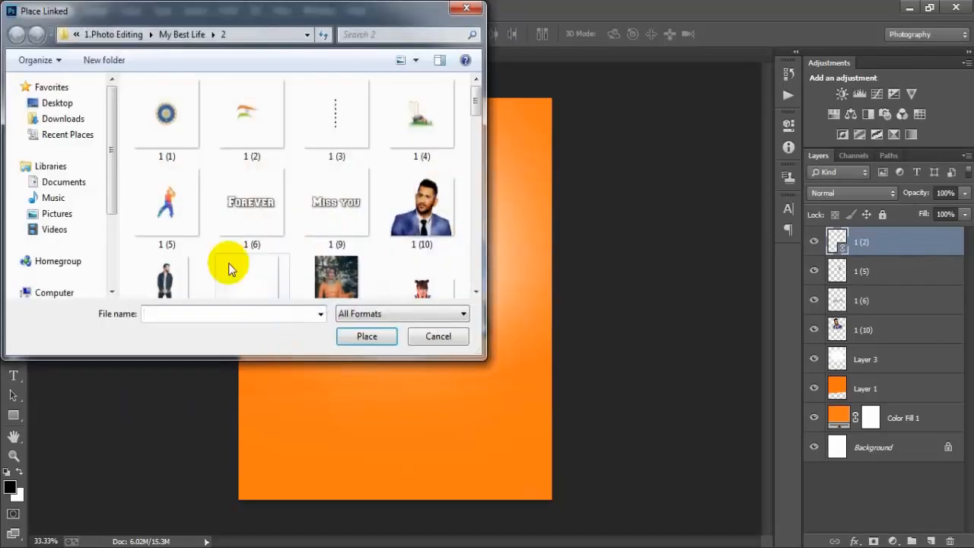
click(329, 133)
click(366, 336)
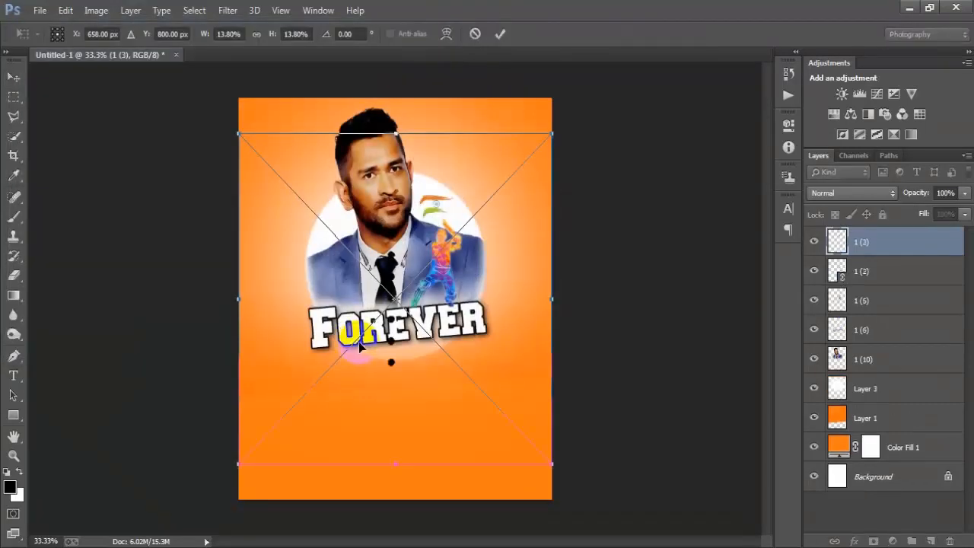
Step: Scale the dotted line to about 7.70% and position it along the poster's left edge at the upper corner
drag(555, 461, 364, 239)
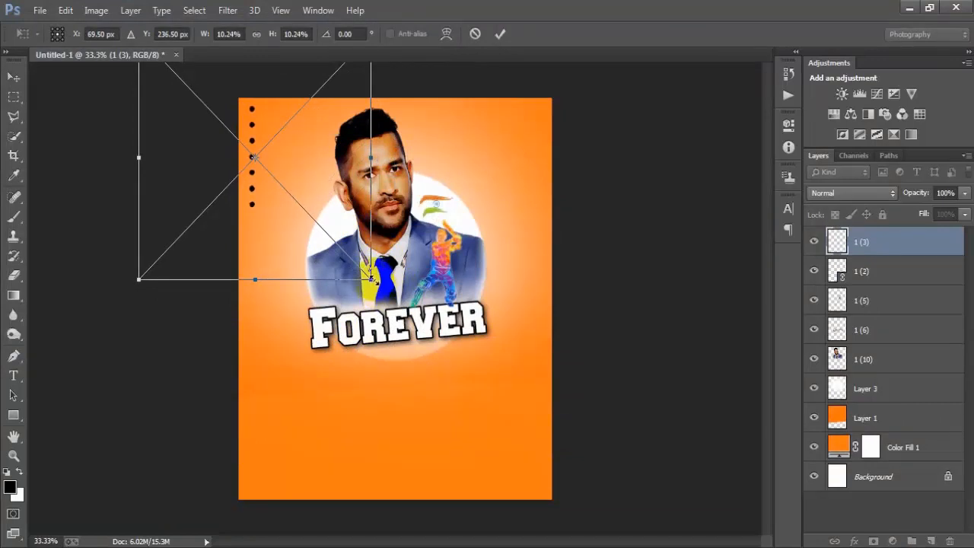
drag(371, 279, 342, 248)
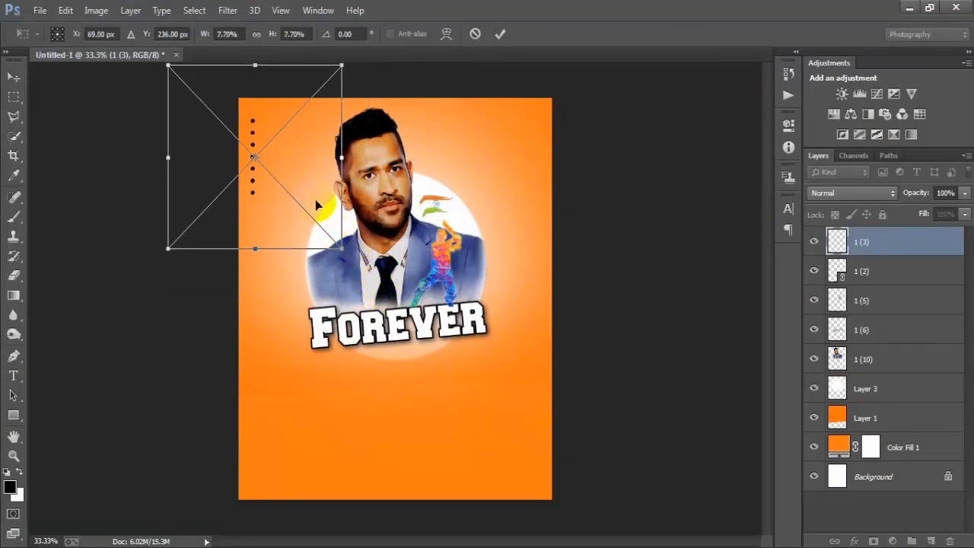
drag(317, 202, 313, 192)
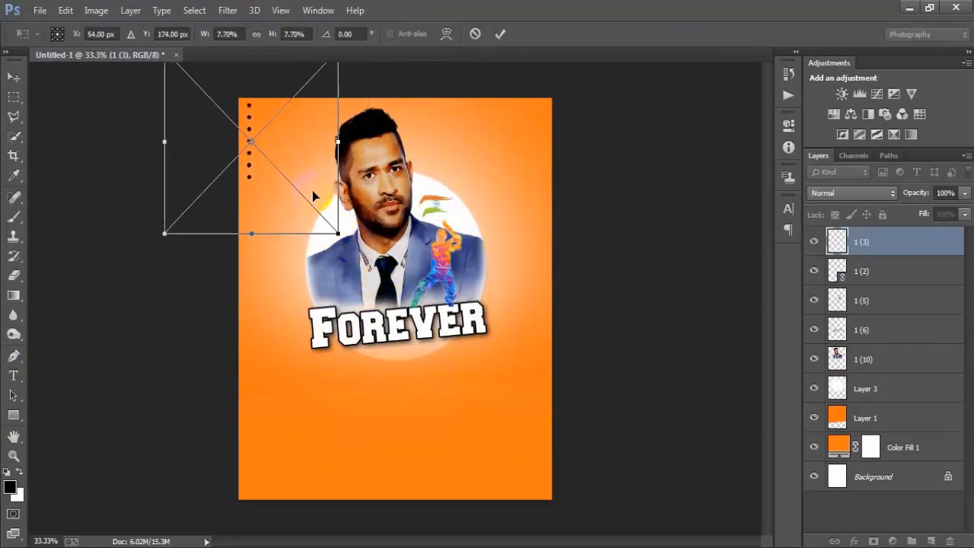
key(Left)
key(Left)
key(Left)
key(Left)
key(Left)
key(Left)
click(500, 33)
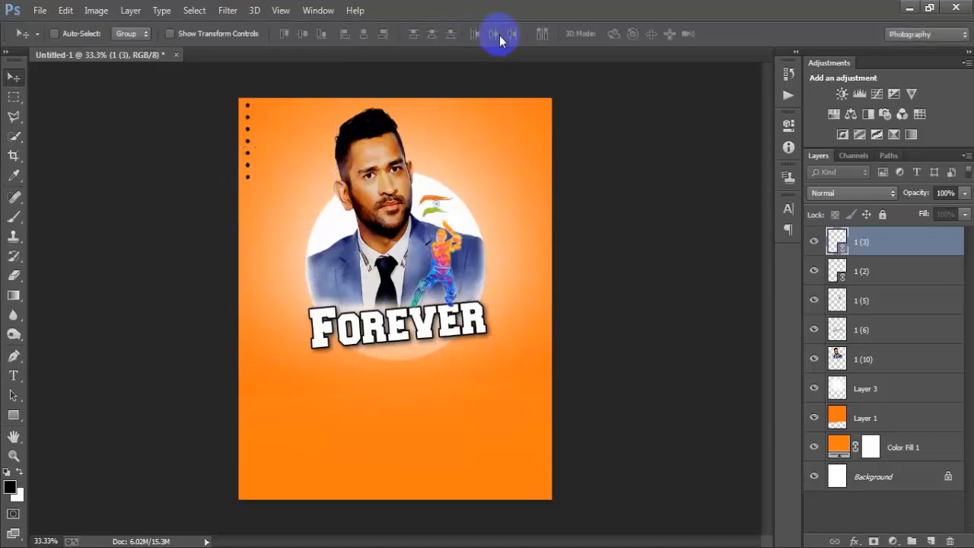
Step: Place the round blue emblem image 1 (1) as a linked file
click(39, 11)
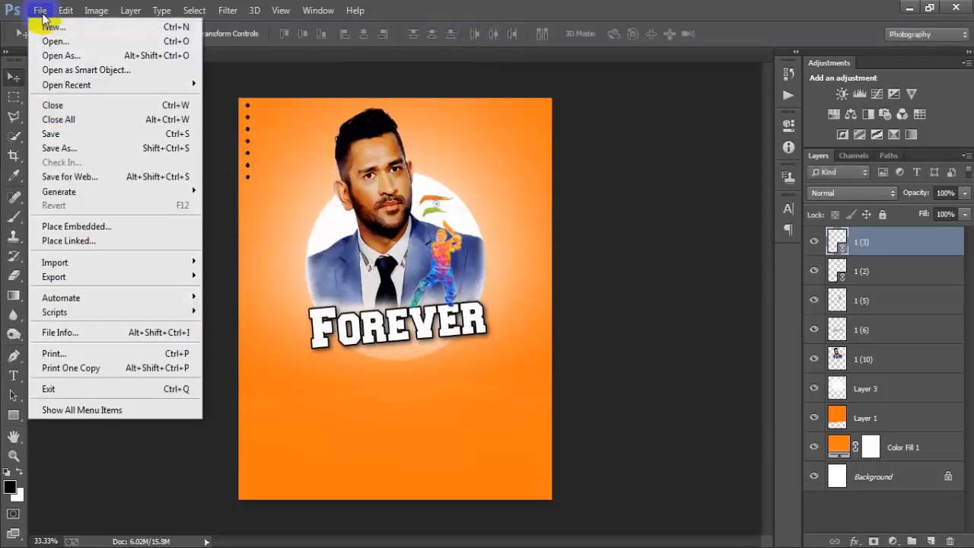
click(68, 241)
click(171, 125)
click(364, 337)
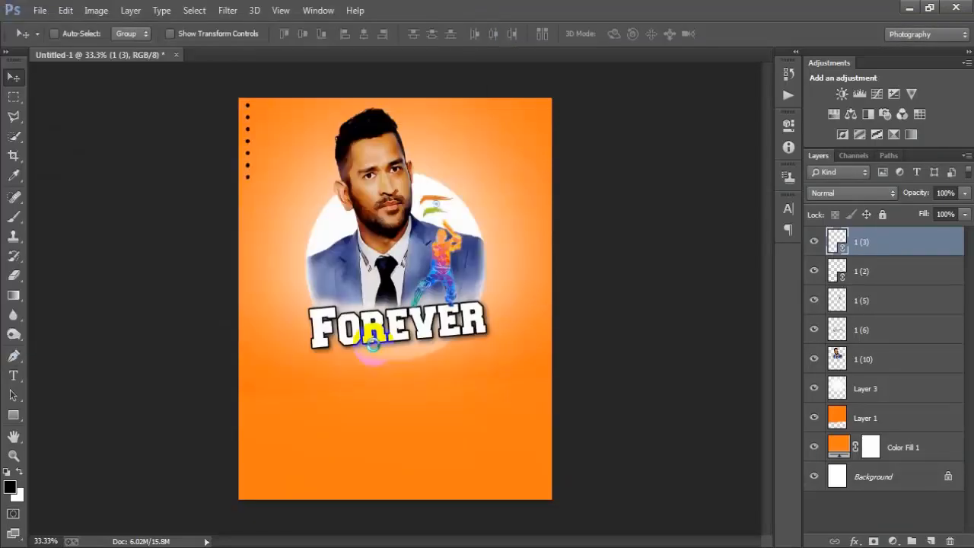
Step: Scale the round blue emblem to about 7.30% and position it in the poster's upper-right corner
drag(545, 468, 467, 372)
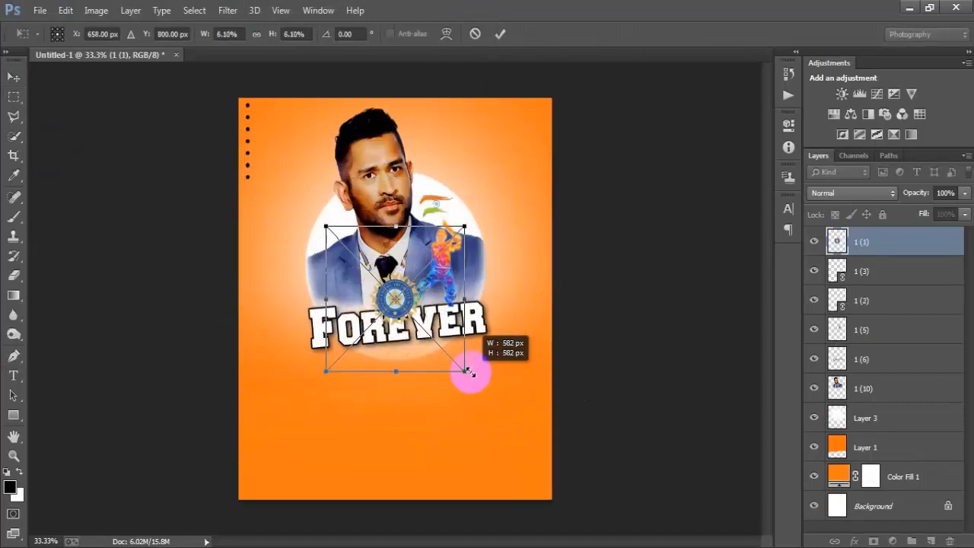
drag(443, 322, 563, 157)
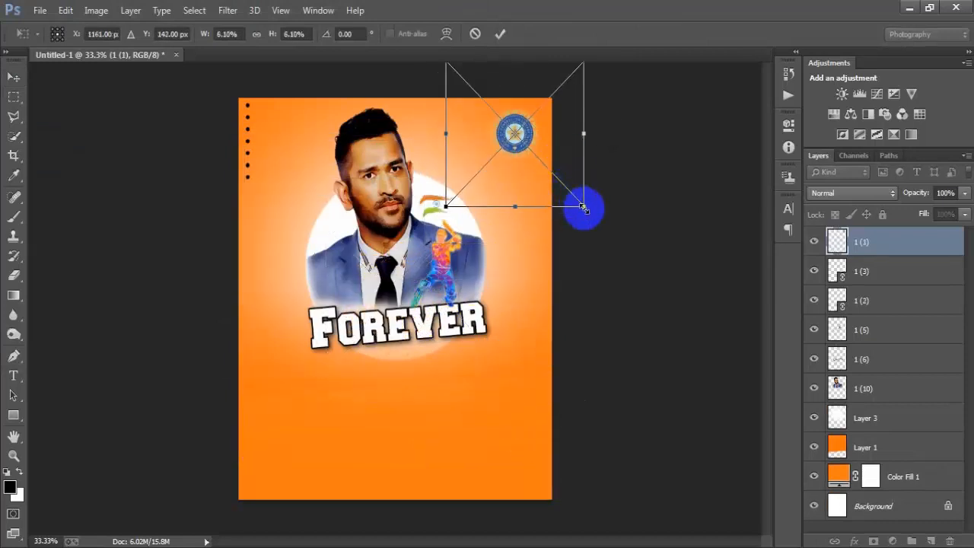
drag(584, 205, 592, 230)
drag(592, 229, 592, 229)
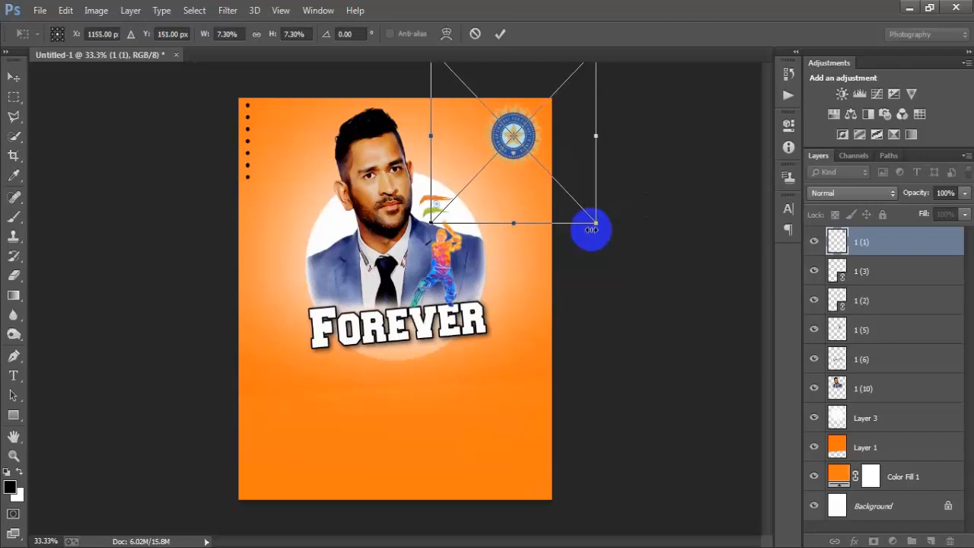
click(500, 33)
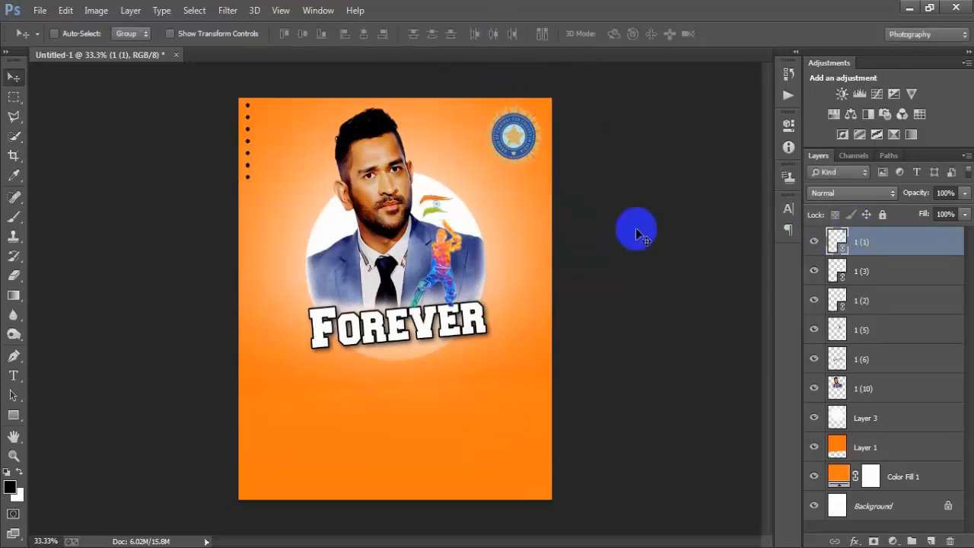
Step: Place the cricket stumps and helmet image 1 (4) as a linked file
click(38, 10)
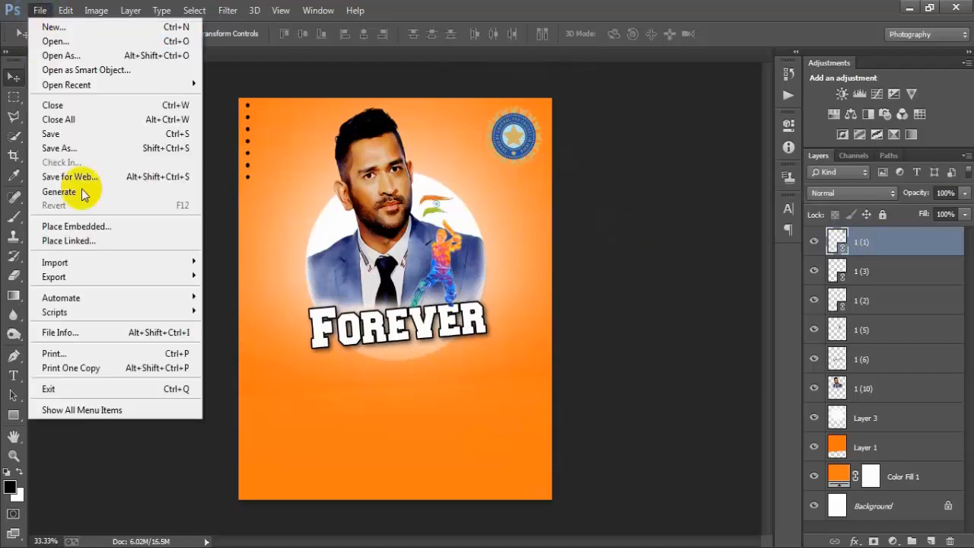
click(92, 241)
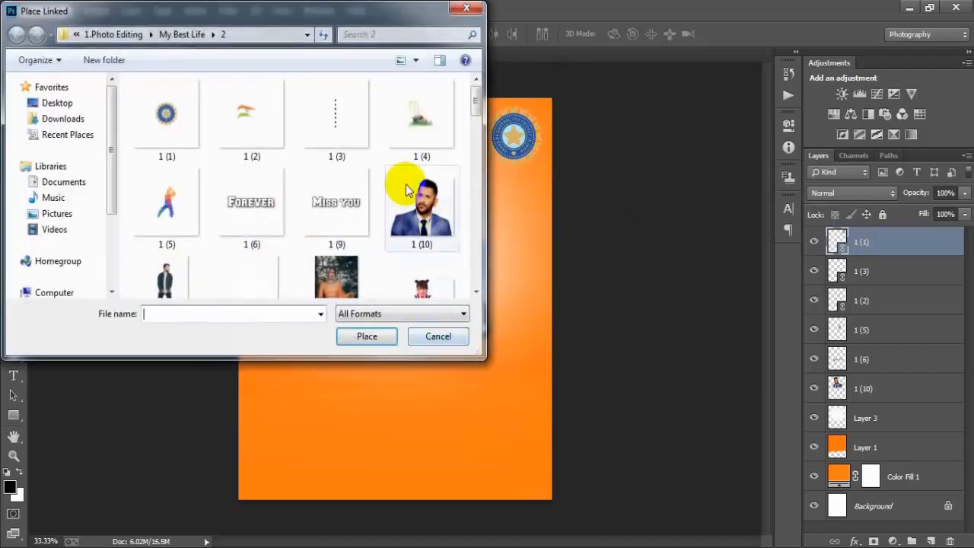
click(403, 141)
click(390, 338)
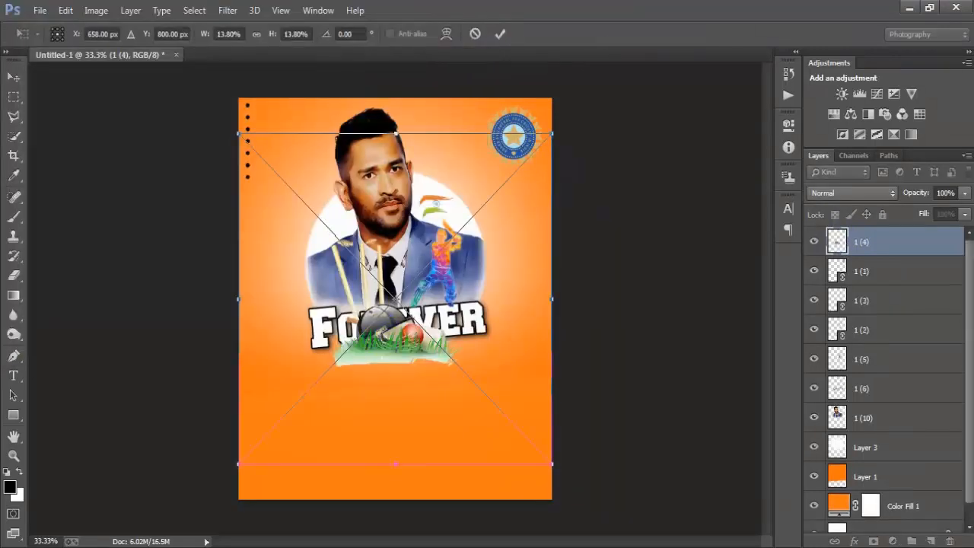
Step: Scale the cricket stumps and helmet graphic to about 12.45% and position it in the poster's lower-right corner
drag(551, 463, 560, 475)
drag(521, 410, 627, 545)
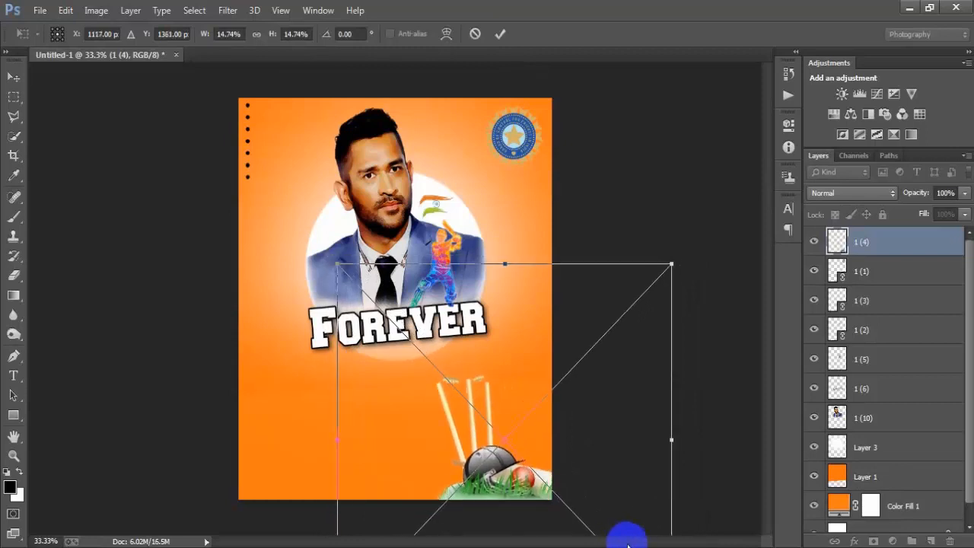
drag(338, 264, 363, 290)
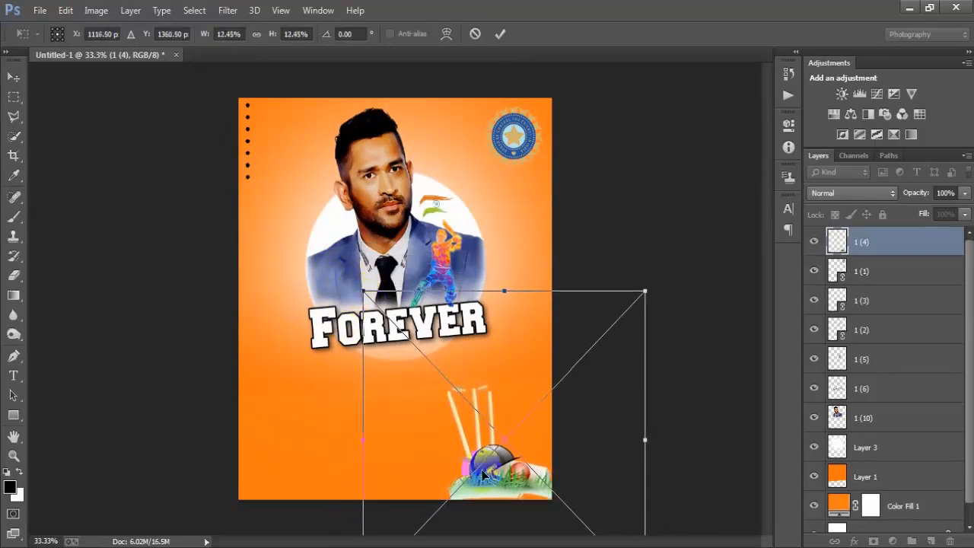
drag(504, 487, 505, 493)
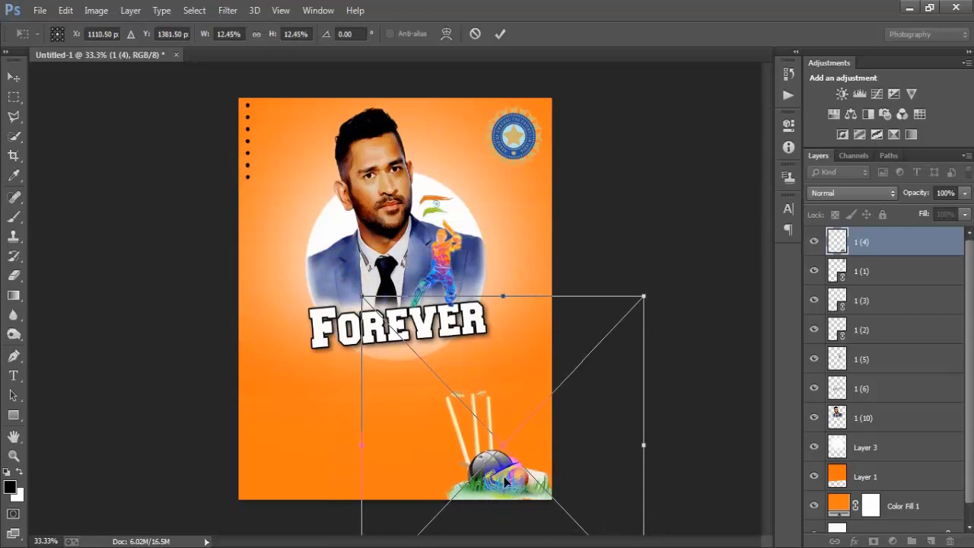
click(500, 33)
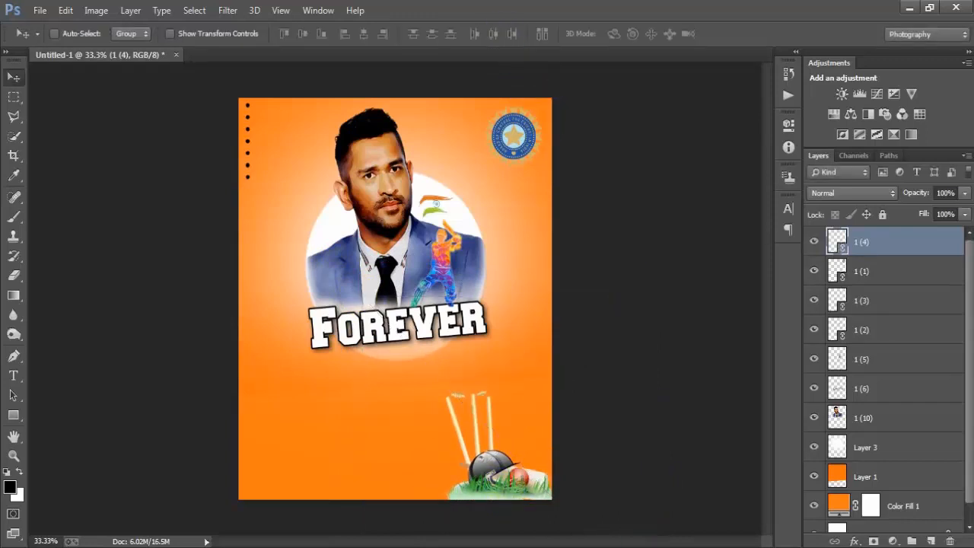
click(407, 385)
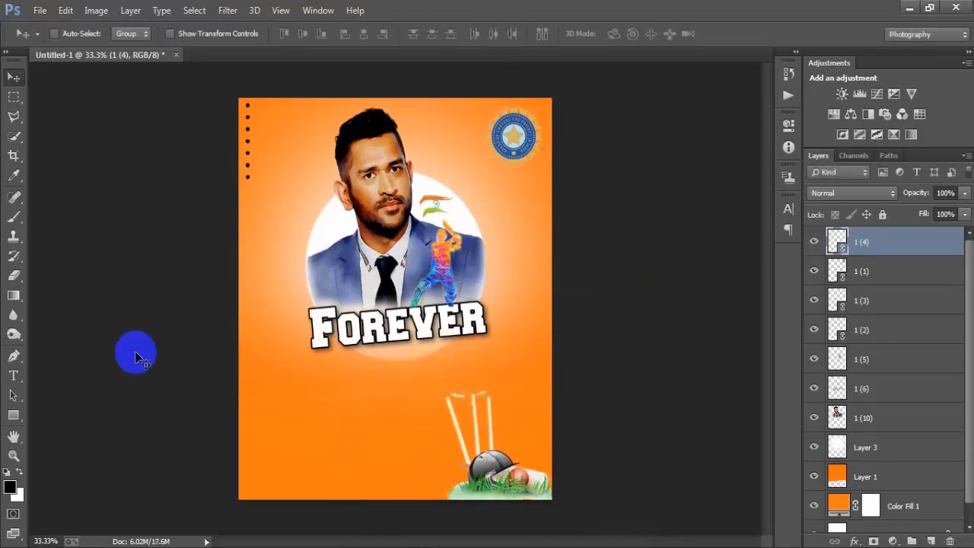
Step: Add the black horizontal text "ms.Dhoni" in the &Matchmaker font at 15.84 pt below the Forever lettering
drag(15, 384, 49, 376)
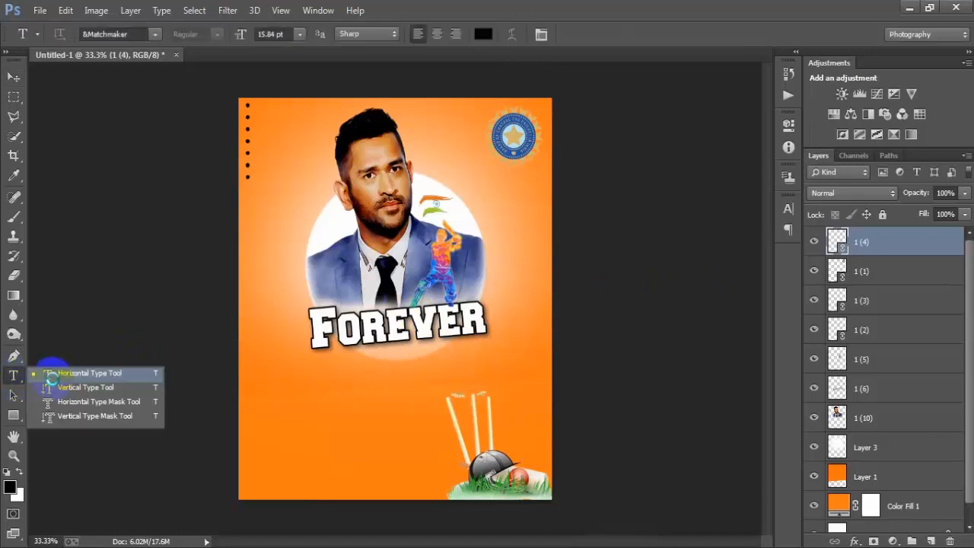
drag(122, 371, 122, 372)
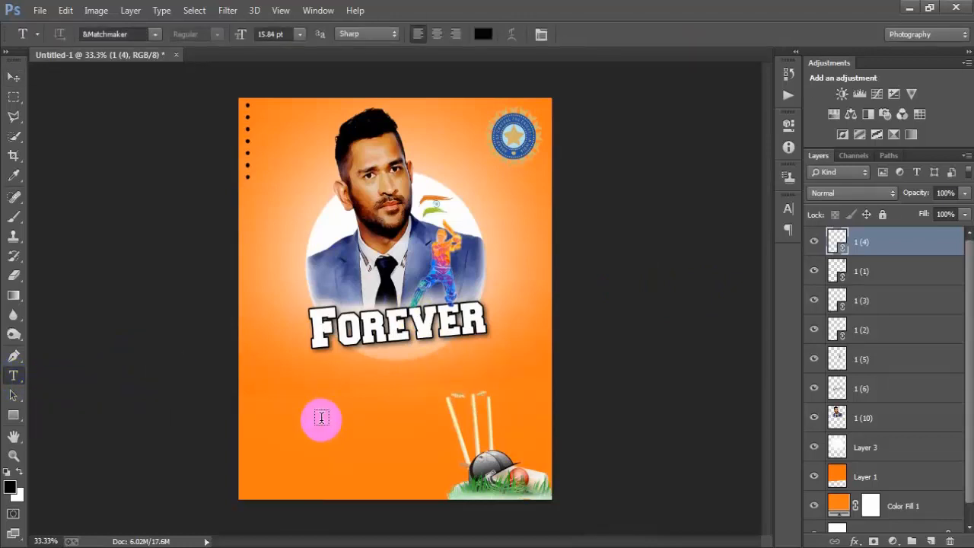
click(375, 377)
text(ms.Dhoni)
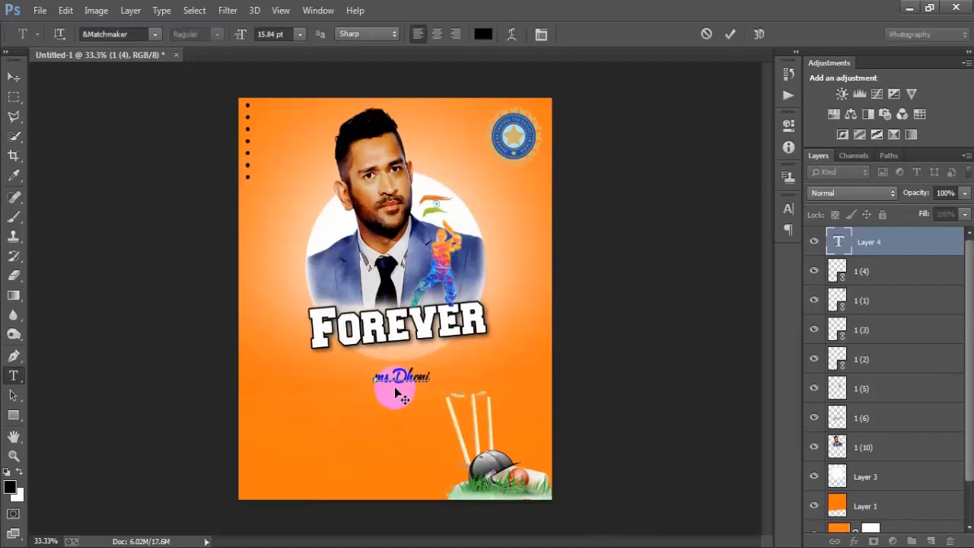
click(730, 39)
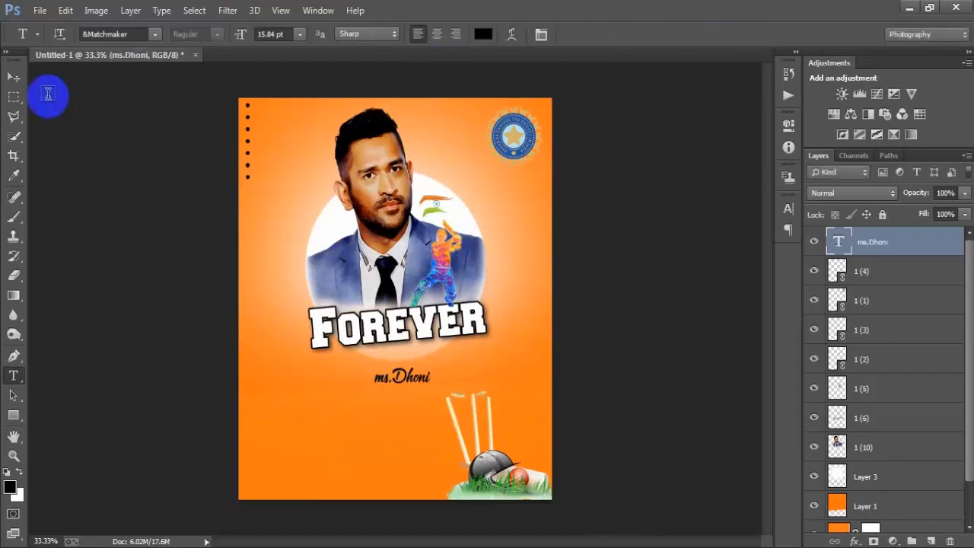
Step: Enlarge the "ms.Dhoni" text, tilt it about -5.99° and position it directly beneath the Forever lettering
click(13, 77)
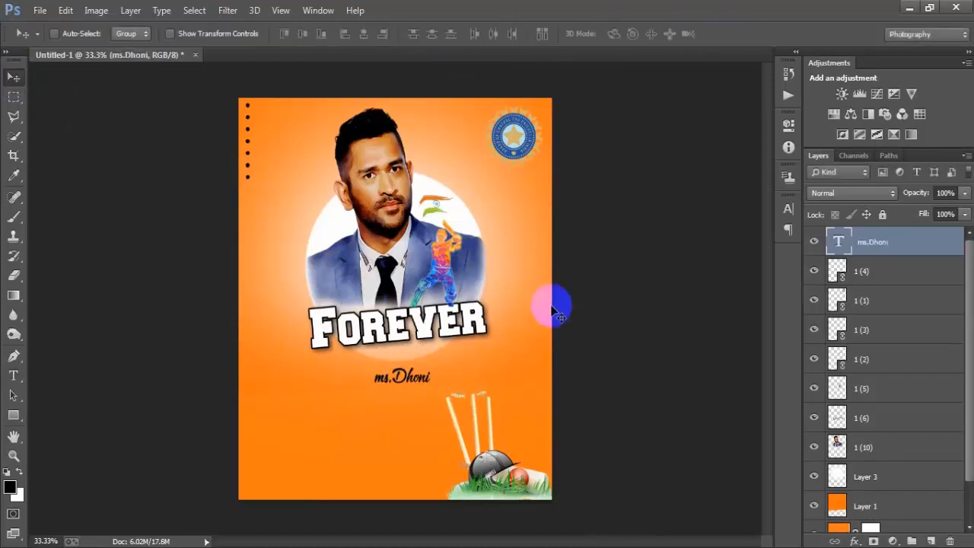
key(ctrl+t)
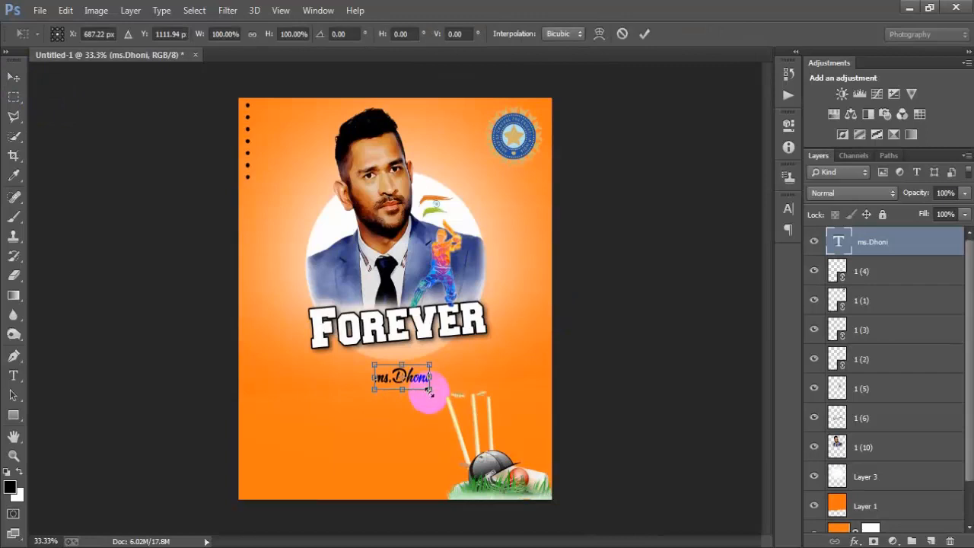
drag(430, 390, 422, 365)
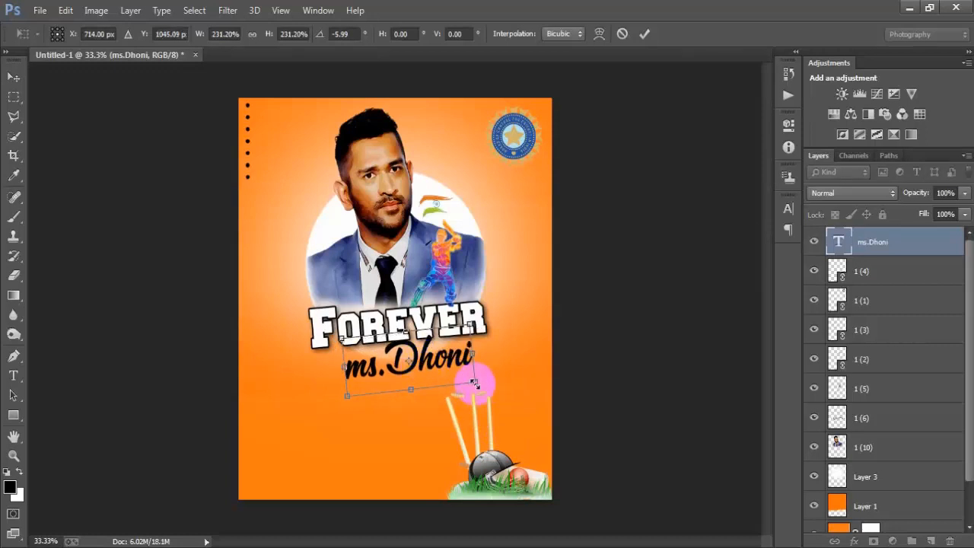
drag(474, 383, 489, 411)
drag(411, 397, 411, 408)
click(644, 34)
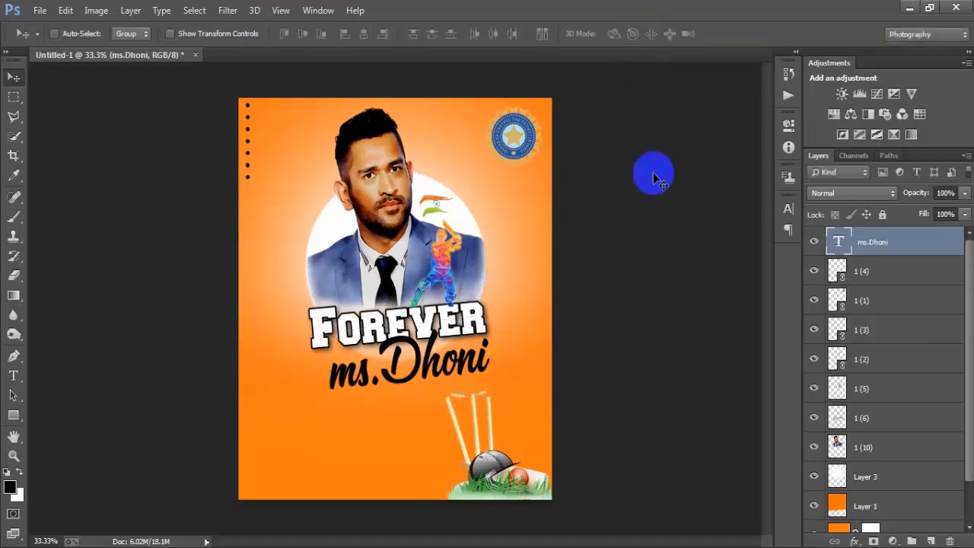
Step: Reduce the "ms.Dhoni" text to about 76.76% width and 76.50% height and rotate it a further -5.21°
key(ctrl+t)
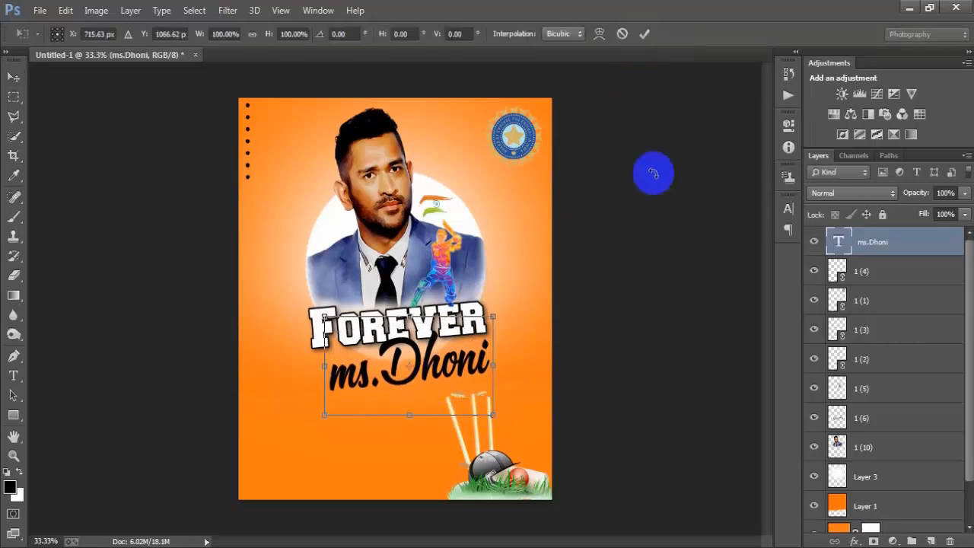
drag(505, 430, 495, 398)
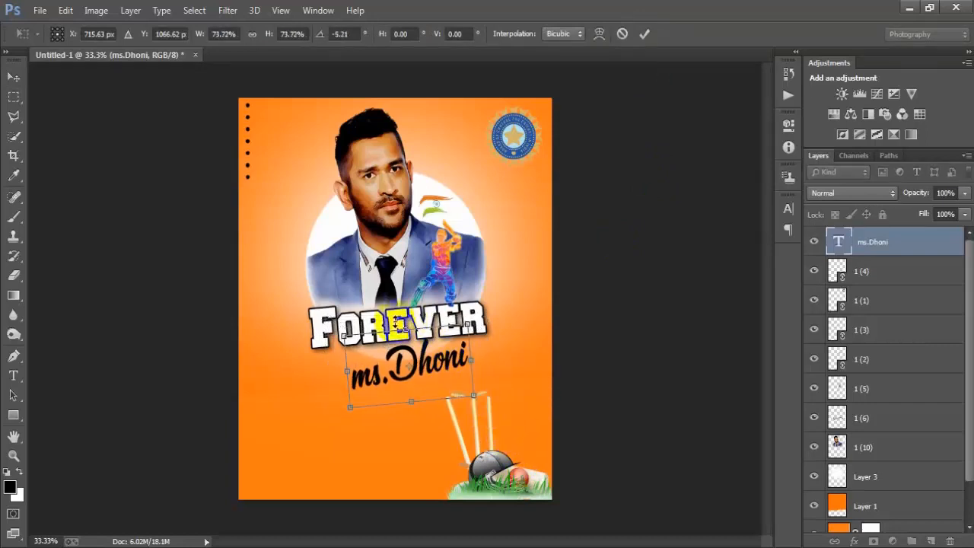
drag(406, 329, 406, 325)
mouse_move(472, 358)
mouse_down()
mouse_move(491, 373)
mouse_move(477, 356)
mouse_up()
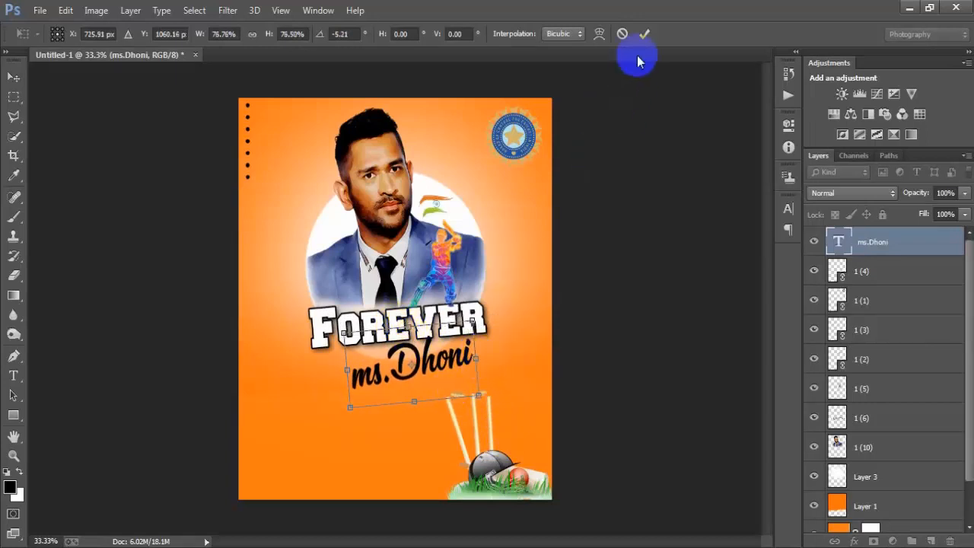
click(644, 33)
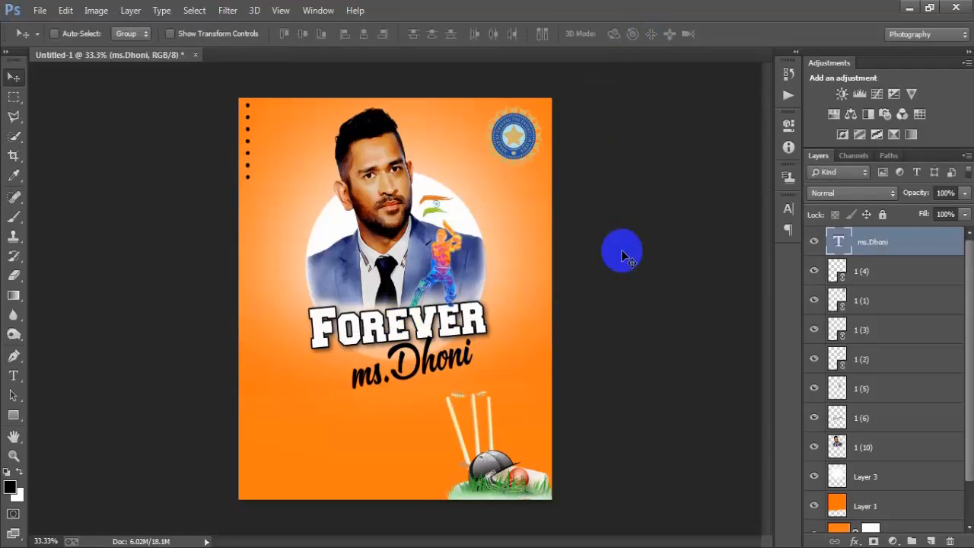
Step: Refine the "ms.Dhoni" text to about 91.72% width and 105.56% height, rotated about 0.47°, tucked under the Forever lettering
key(ctrl+t)
drag(508, 289, 498, 304)
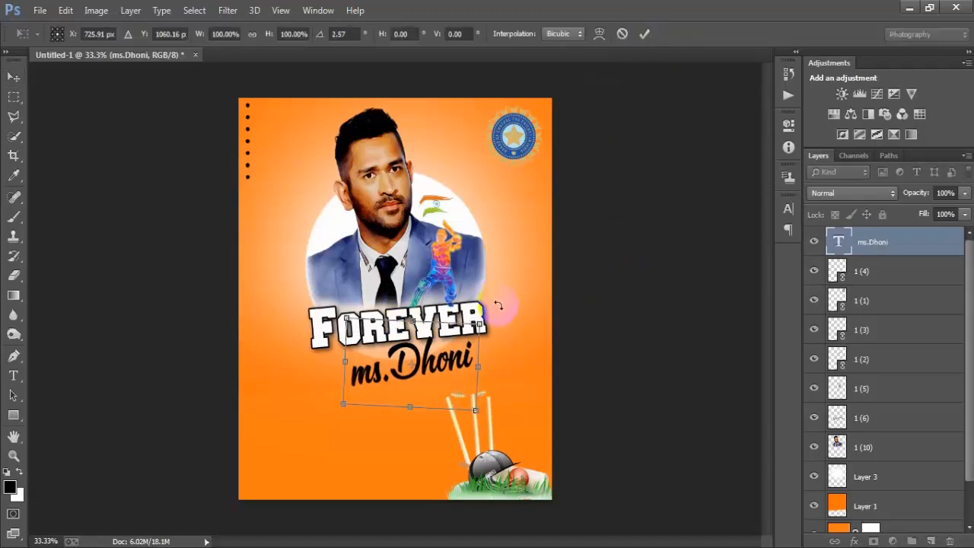
key(Down)
key(Down)
key(Down)
key(Down)
key(Down)
key(Down)
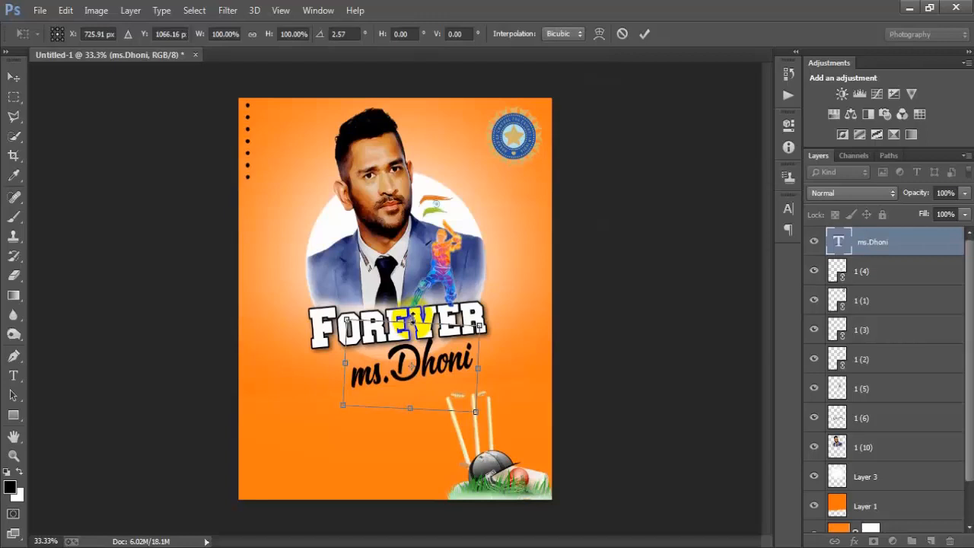
drag(412, 319, 412, 313)
drag(478, 366, 479, 365)
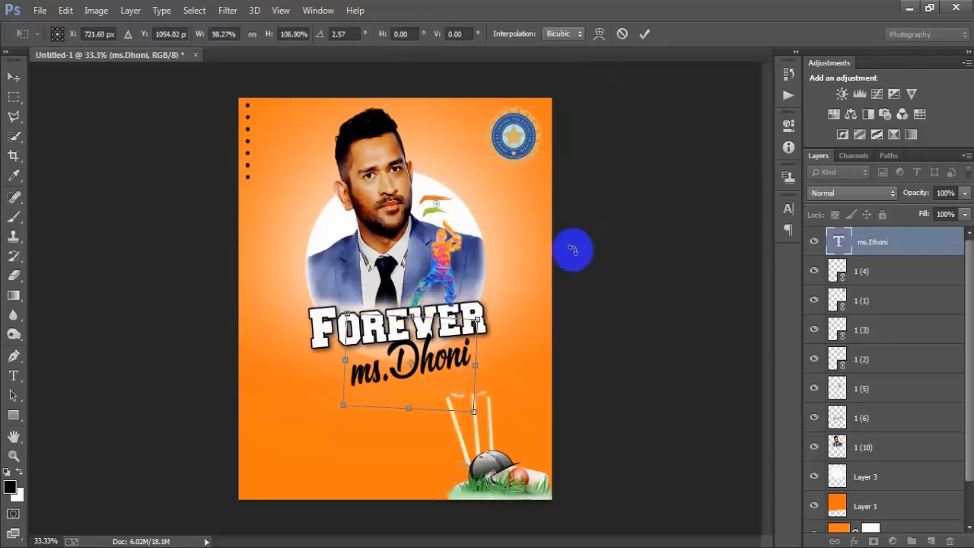
drag(473, 409, 471, 407)
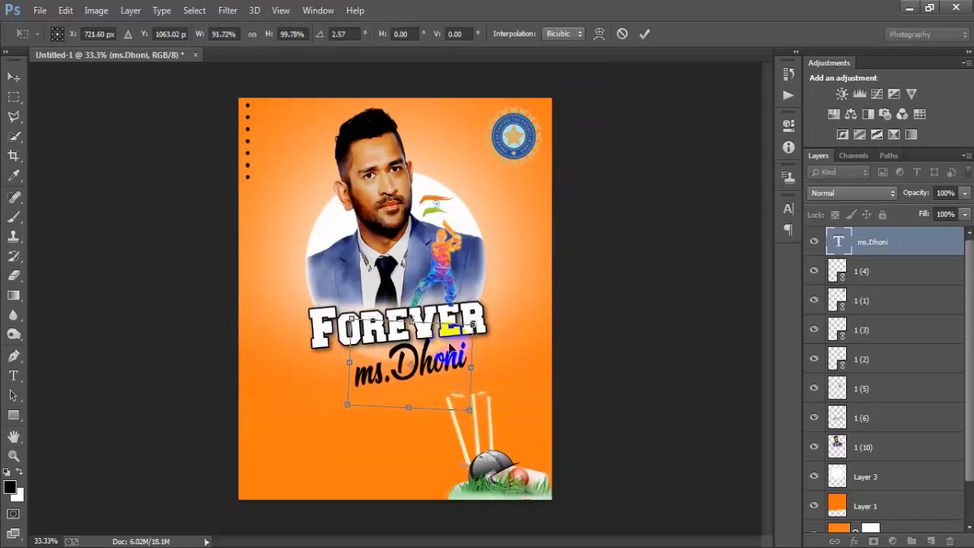
drag(411, 324, 411, 319)
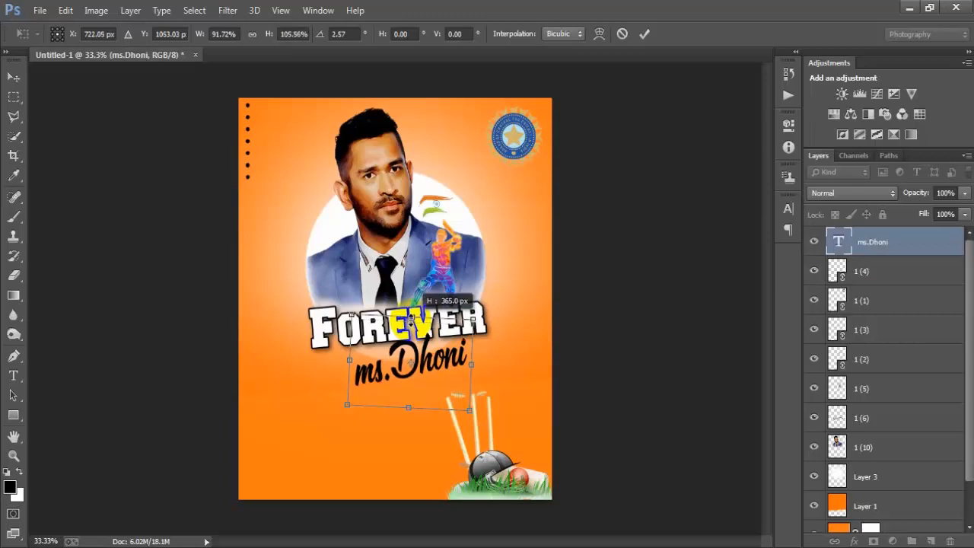
drag(488, 314, 504, 288)
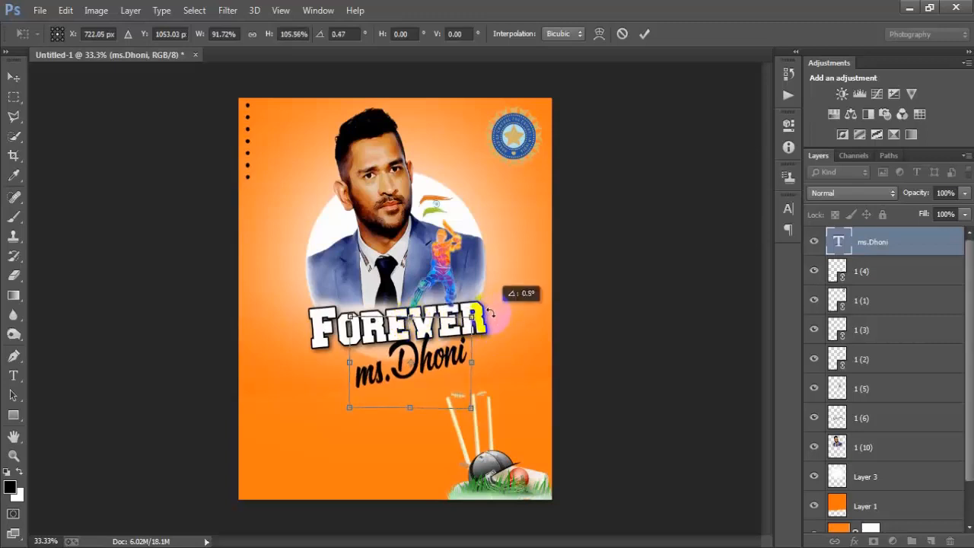
click(644, 34)
Step: Enlarge the wickets, helmet and ball graphic to about 14.36% and shift it within the poster's lower corner
click(906, 272)
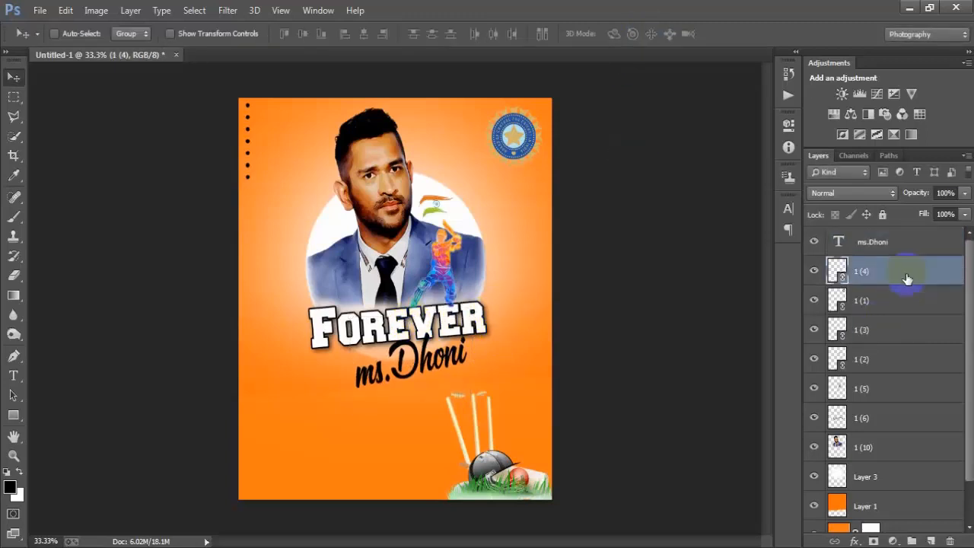
click(814, 272)
click(814, 272)
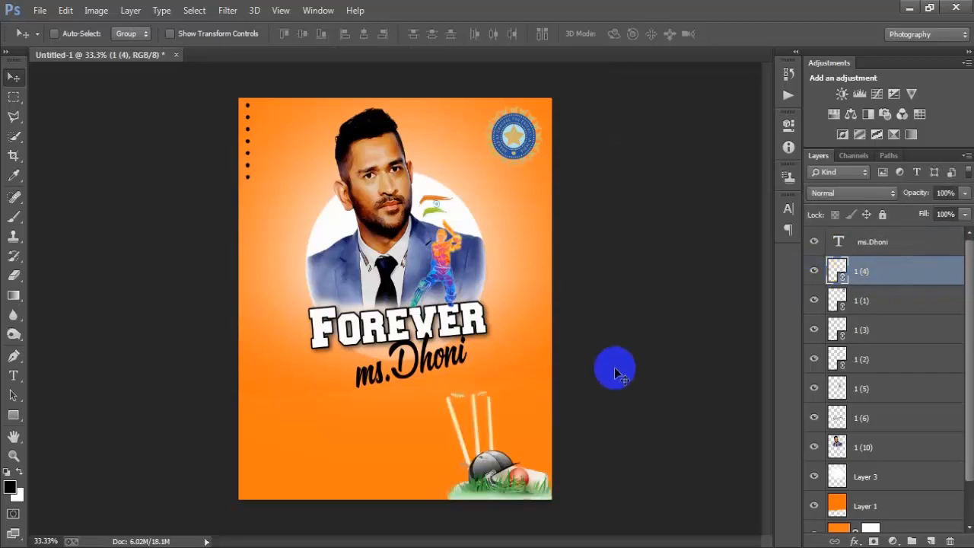
key(ctrl+t)
drag(361, 297, 356, 271)
drag(538, 449, 542, 433)
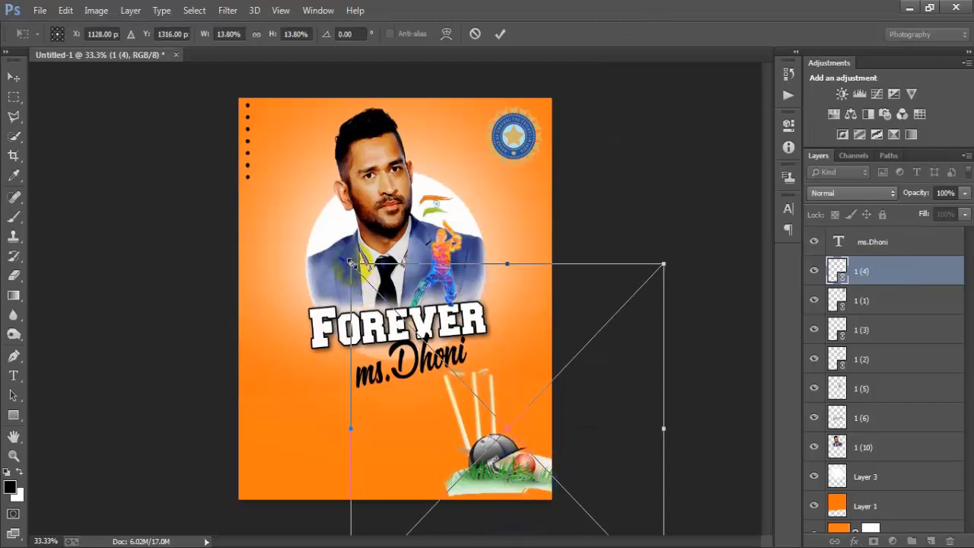
drag(352, 263, 342, 257)
drag(543, 442, 541, 449)
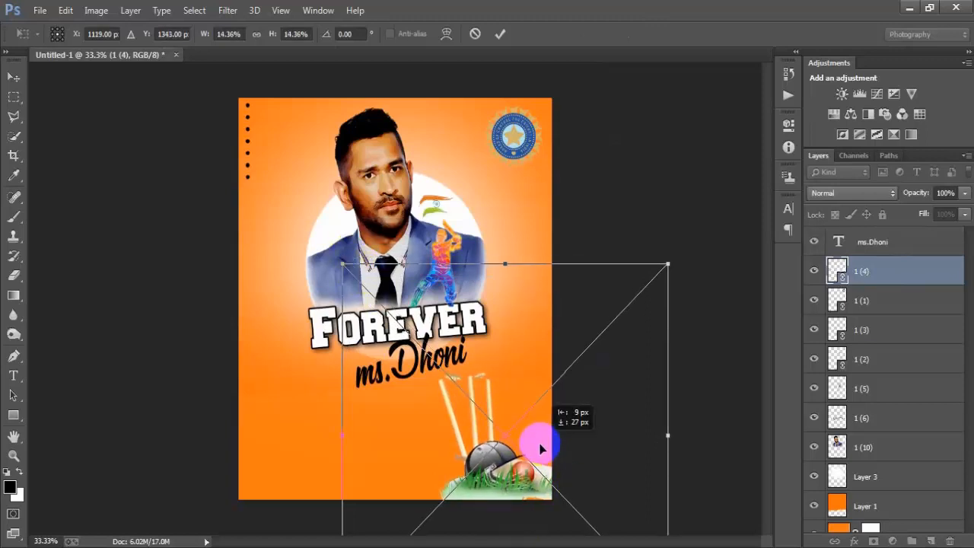
Step: Nudge the wickets graphic to about X 1083 px, Y 1346 px and apply the transform
key(Down)
key(Down)
key(Down)
key(Down)
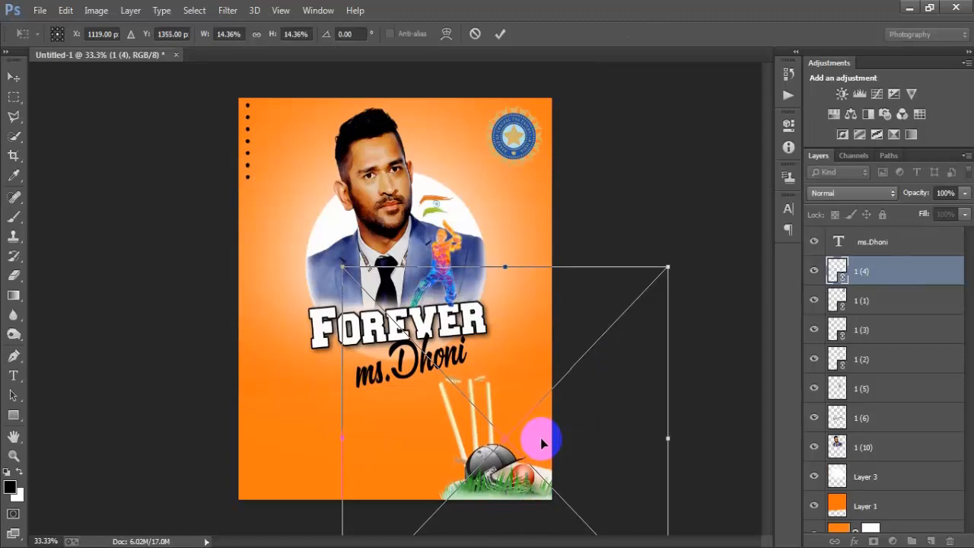
key(Right)
key(Right)
key(Left)
key(Left)
key(Left)
key(Left)
key(Left)
key(Left)
key(Left)
key(Left)
key(Left)
key(Left)
key(Left)
key(Left)
key(Left)
key(Left)
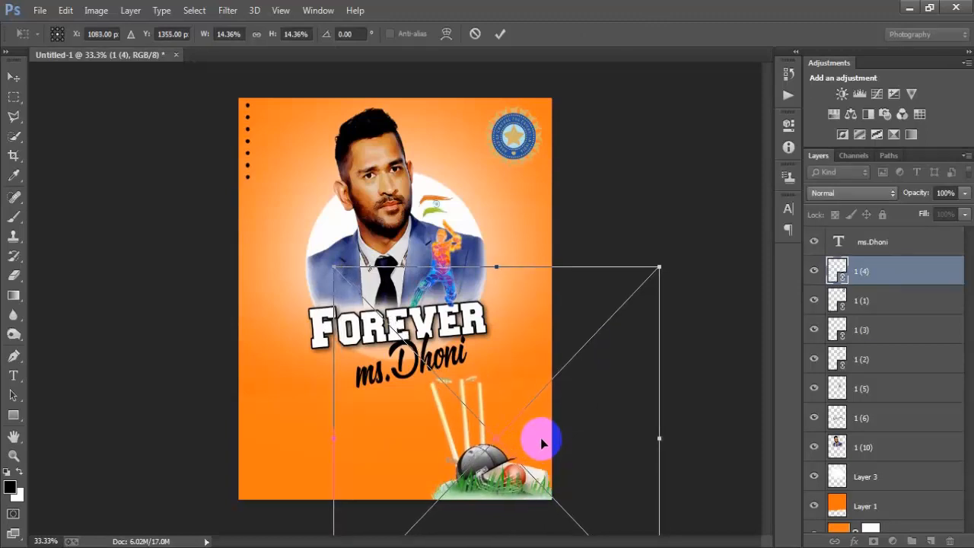
key(Up)
key(Up)
key(Up)
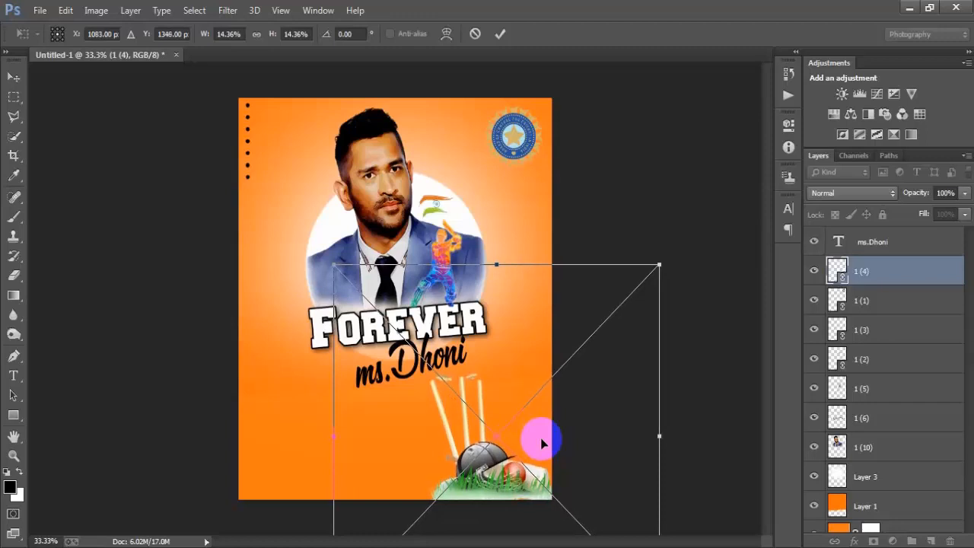
click(507, 33)
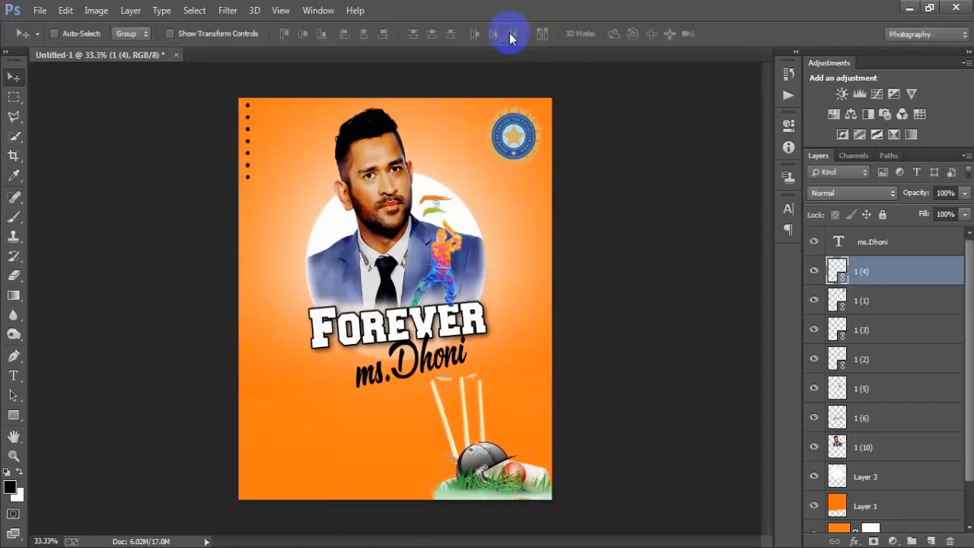
Step: Place the standing man image 1 (11) as a linked file directly above the ms.Dhoni text layer
click(944, 245)
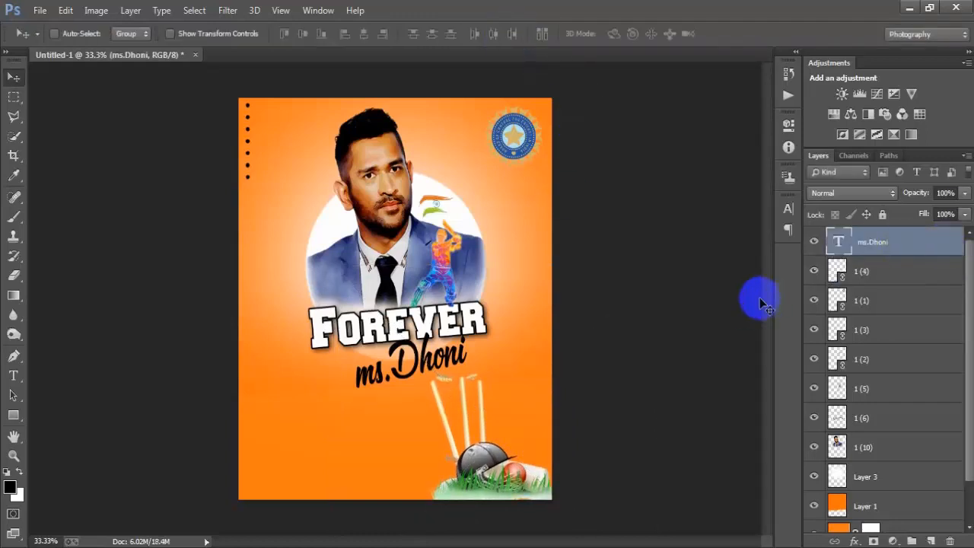
click(877, 272)
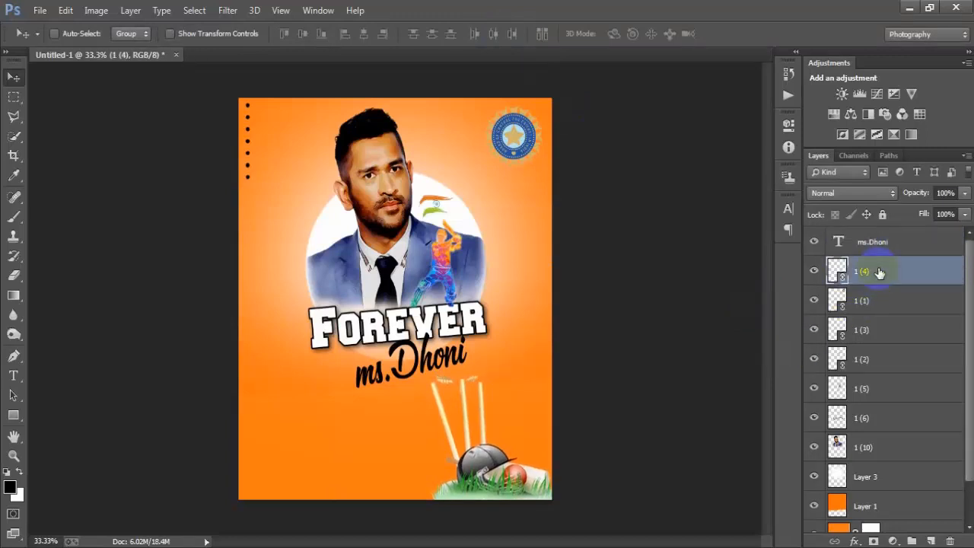
click(883, 242)
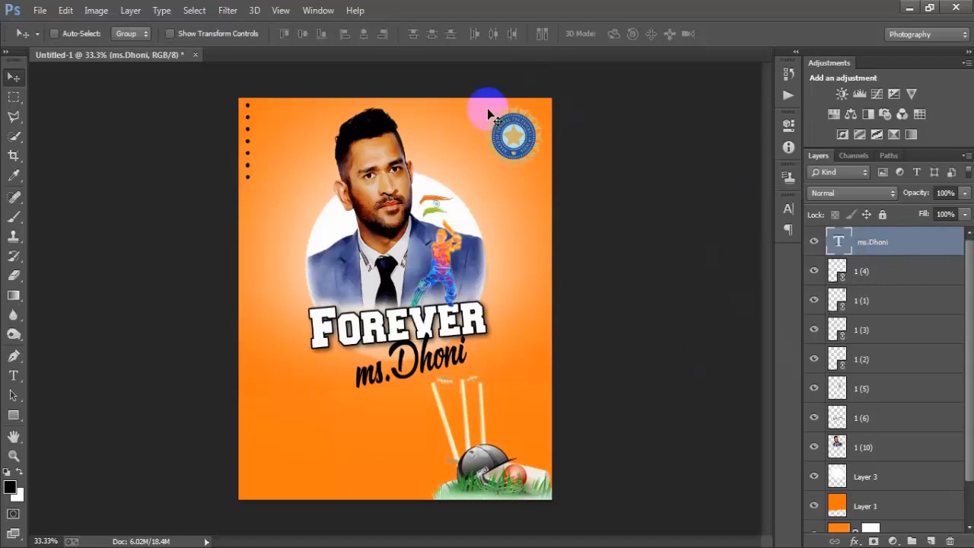
click(39, 9)
click(85, 239)
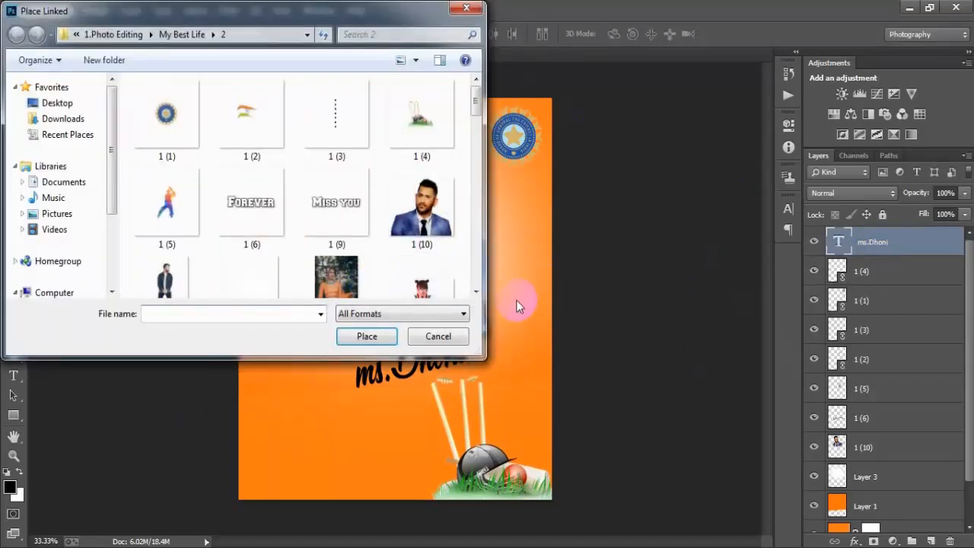
click(162, 278)
click(359, 338)
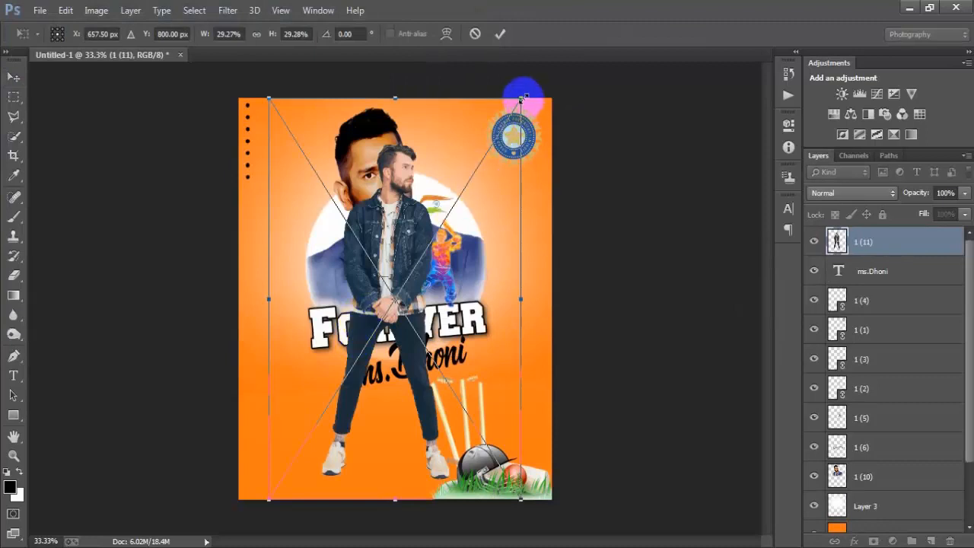
Step: Scale the standing man to about 19.72% width and 19.75% height and position him in the poster's lower-left area
drag(525, 96, 487, 179)
drag(412, 296, 318, 376)
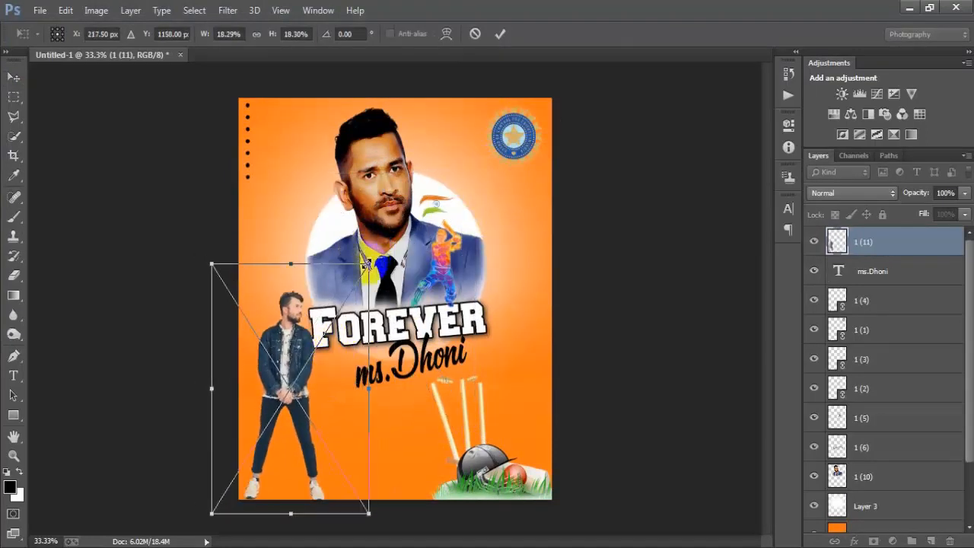
drag(367, 264, 390, 228)
drag(356, 351, 364, 320)
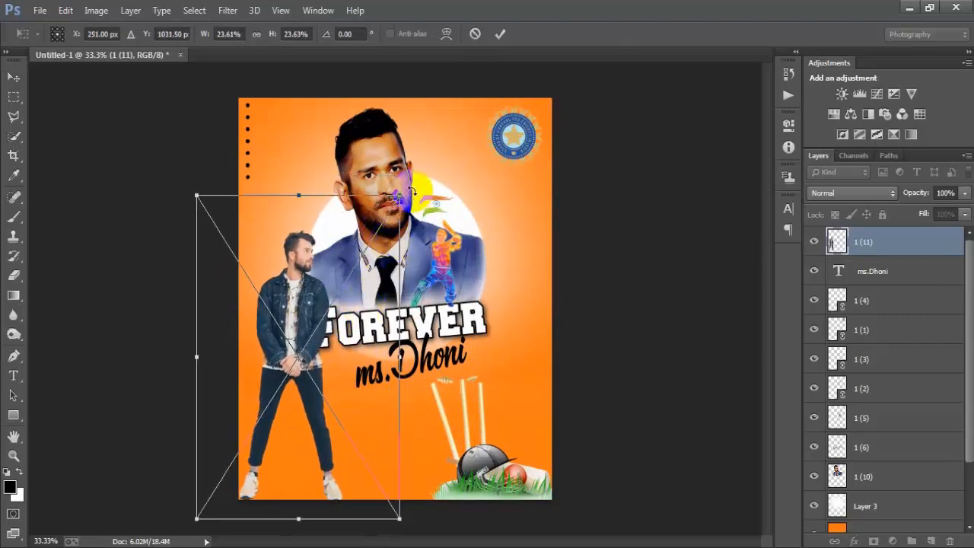
drag(400, 195, 387, 218)
mouse_move(366, 311)
mouse_down()
mouse_move(366, 327)
mouse_move(357, 327)
mouse_up()
drag(379, 234, 375, 239)
drag(355, 335, 355, 343)
Step: Nudge the standing man to about X 234.5 px, Y 1128.5 px, with his shoes near the bottom edge, and apply the placement
key(Up)
key(Up)
key(Up)
key(Up)
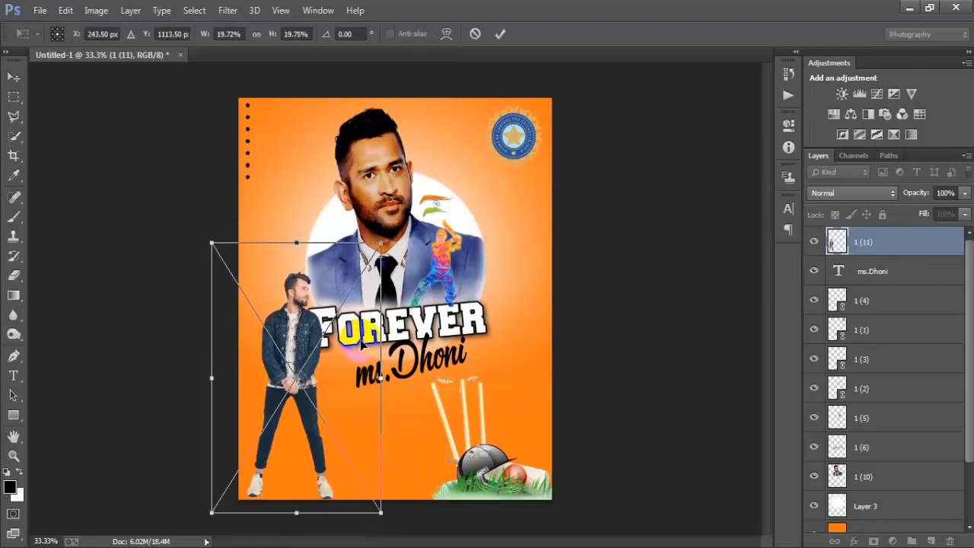
key(Down)
key(Down)
key(Down)
key(Left)
key(Left)
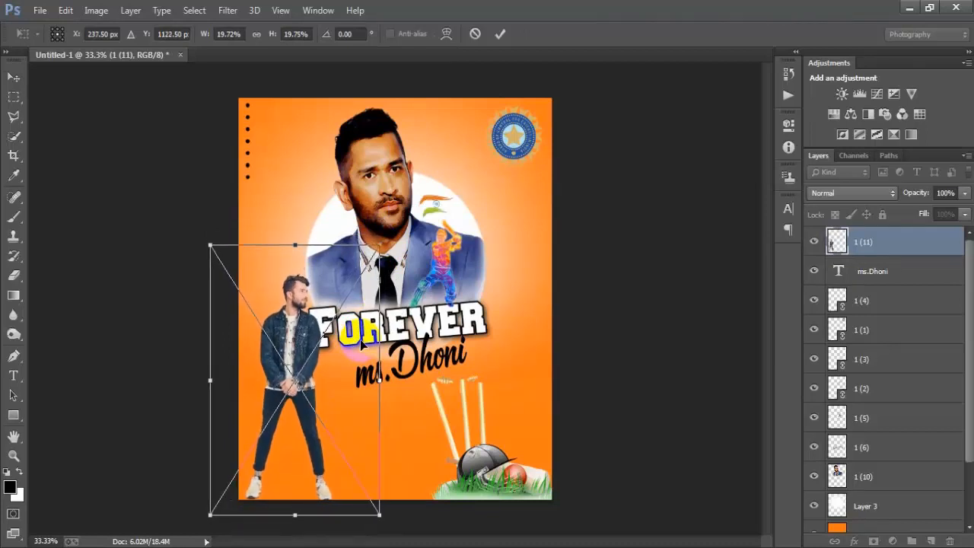
key(Down)
key(Down)
key(Left)
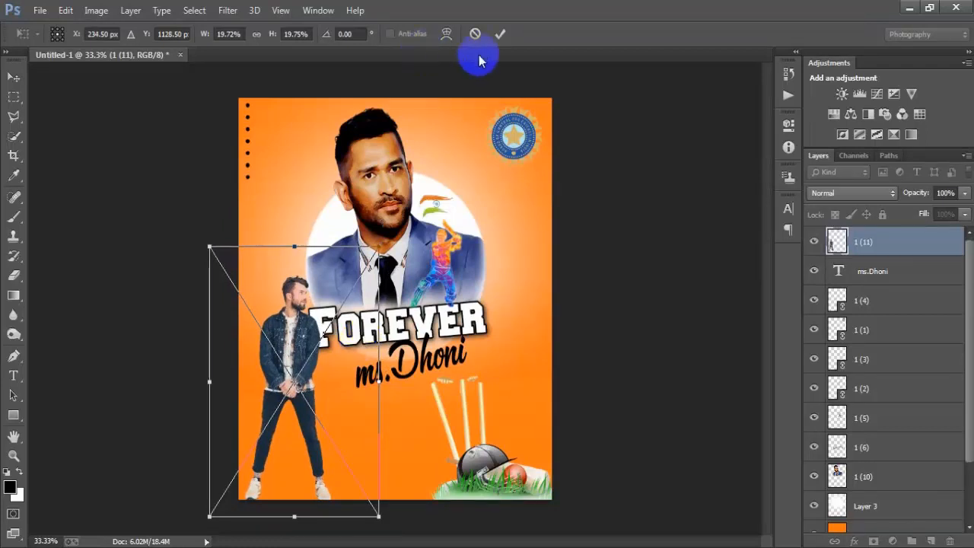
click(500, 33)
Step: Rasterize layer 1 (11) and add a Drop Shadow with 56% opacity, 14 px distance, 10% spread and an increased size, then collapse its effects list
right_click(913, 250)
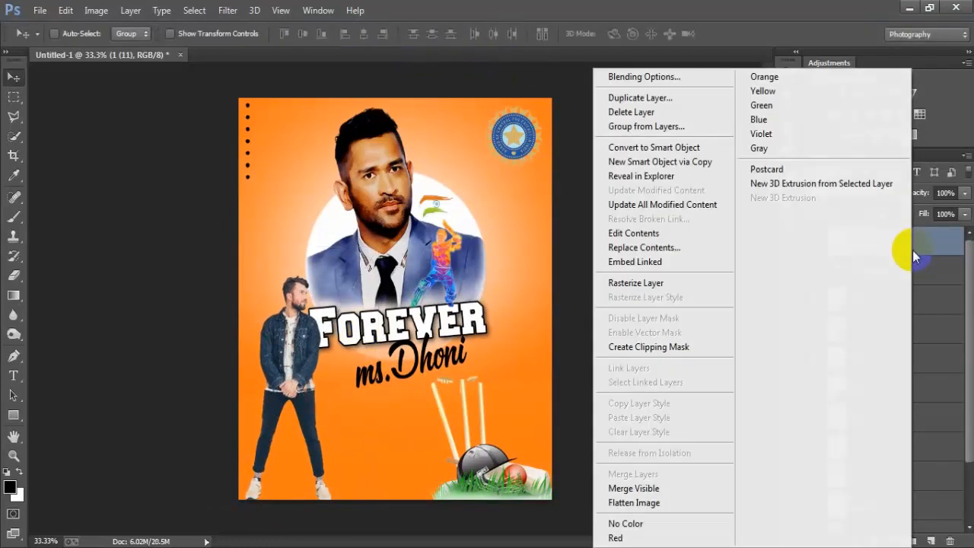
click(669, 284)
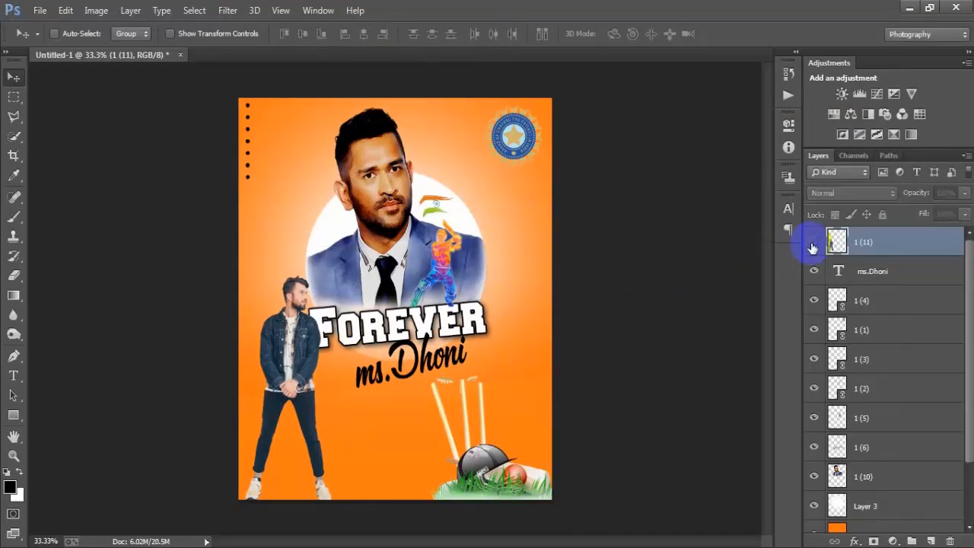
double_click(925, 245)
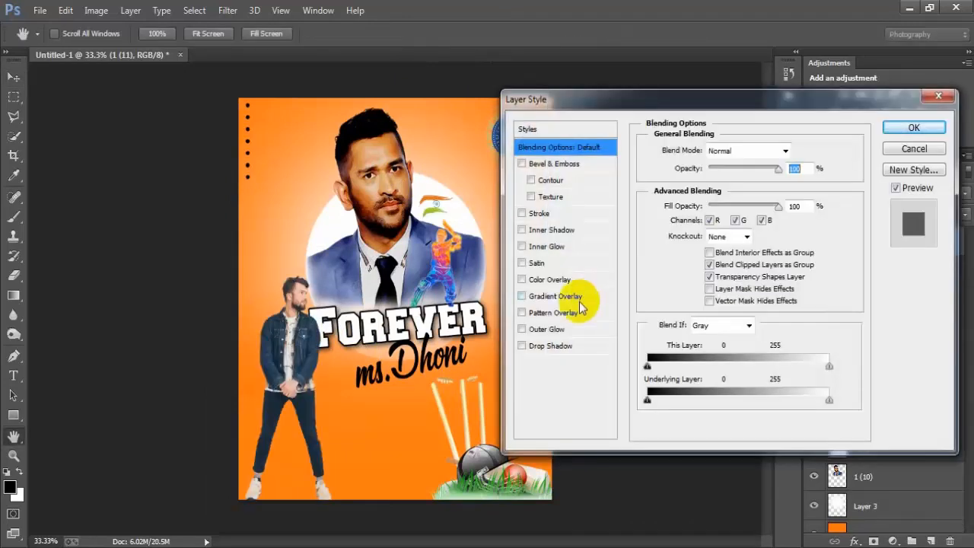
click(548, 346)
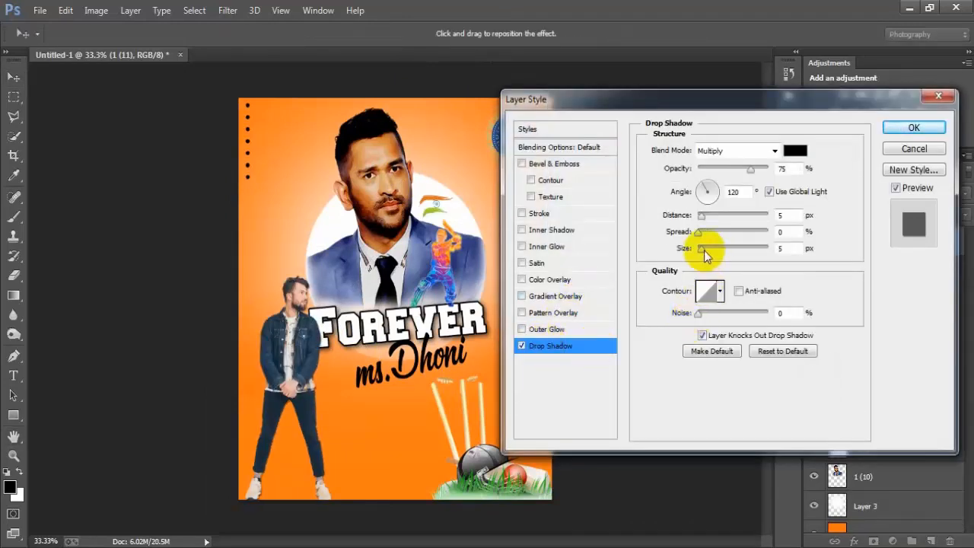
drag(701, 249, 707, 248)
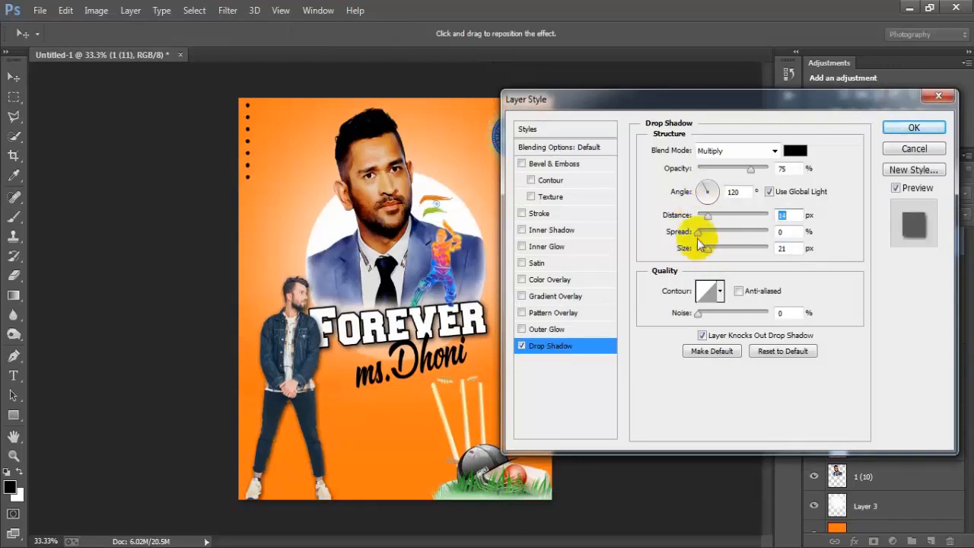
drag(750, 169, 736, 172)
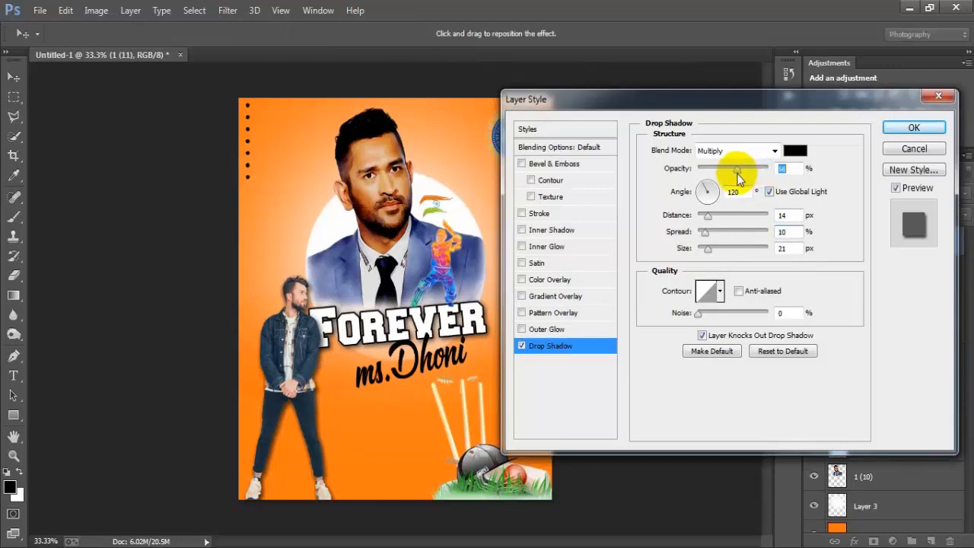
drag(718, 257, 713, 253)
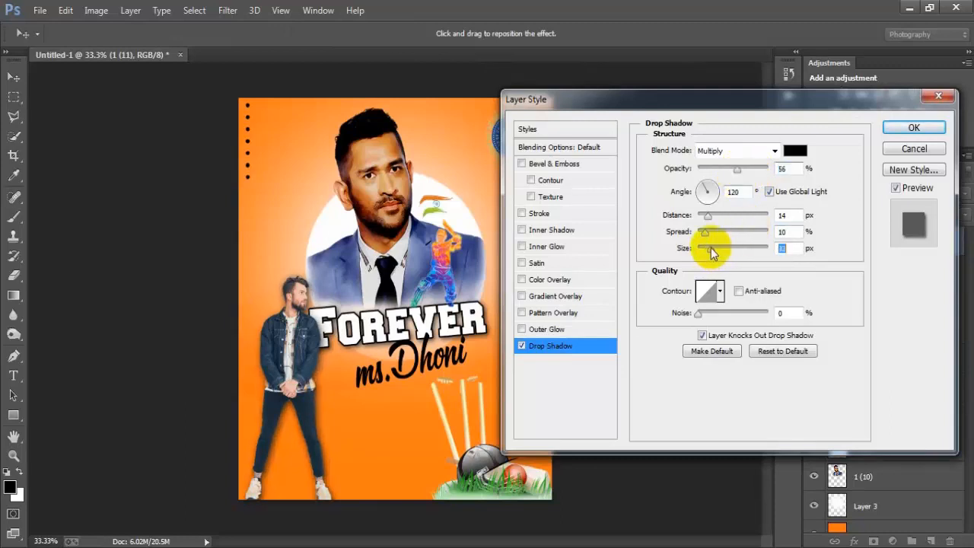
click(914, 127)
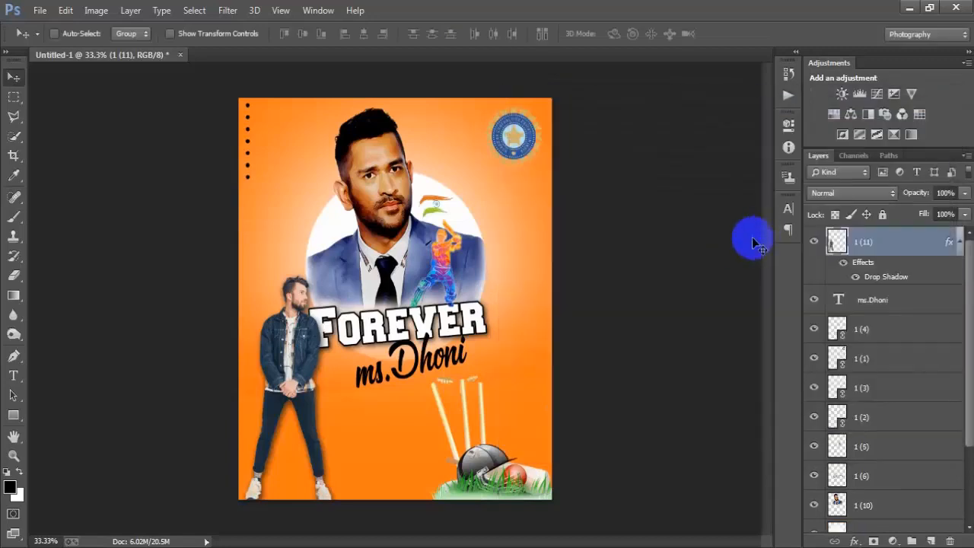
click(957, 242)
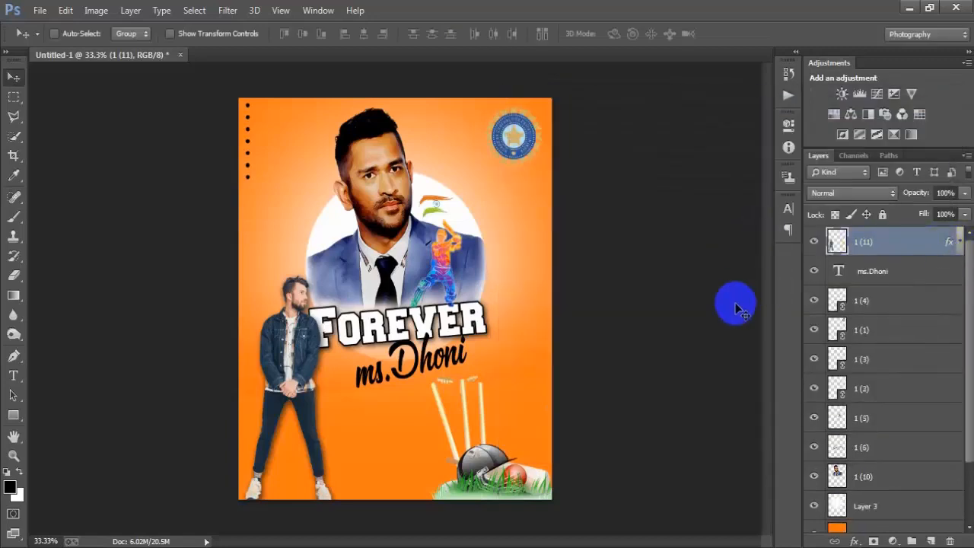
Step: Inspect the poster up close, checking the portrait, lettering, standing man and wickets graphic
key(ctrl+plus)
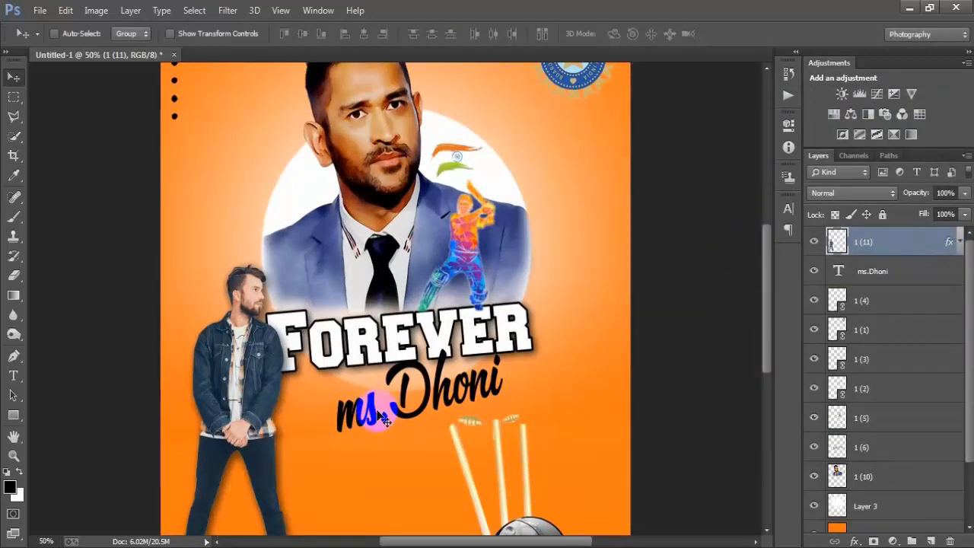
scroll(476, 401, up, 3)
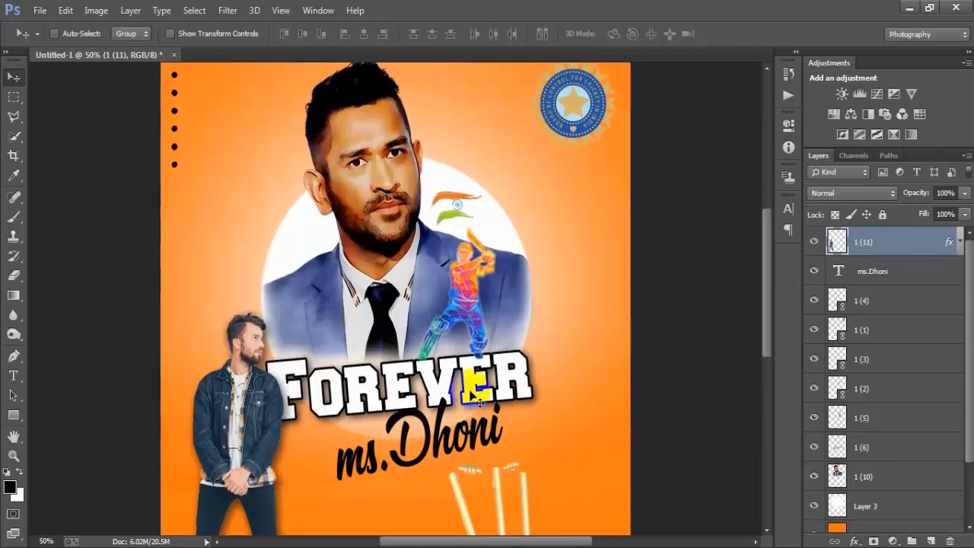
scroll(472, 395, down, 5)
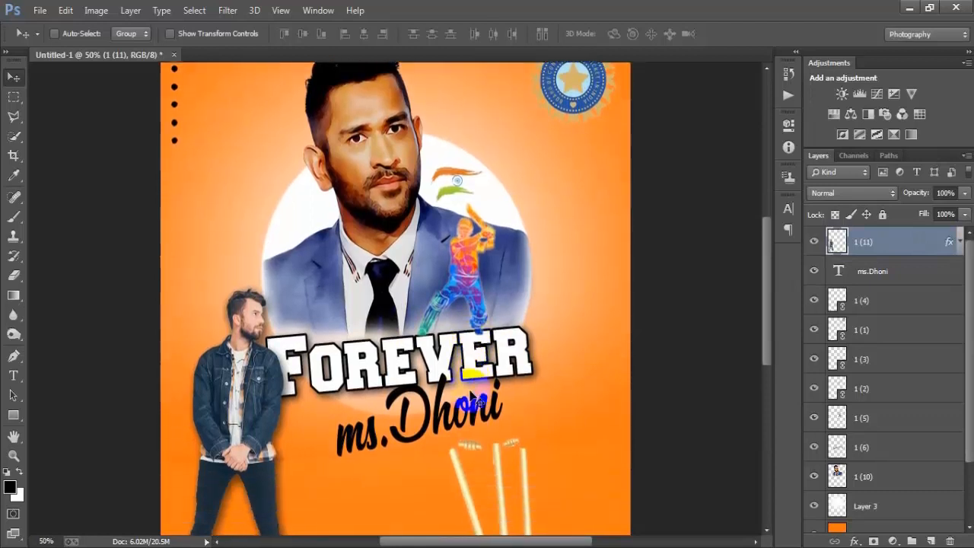
scroll(473, 395, down, 1)
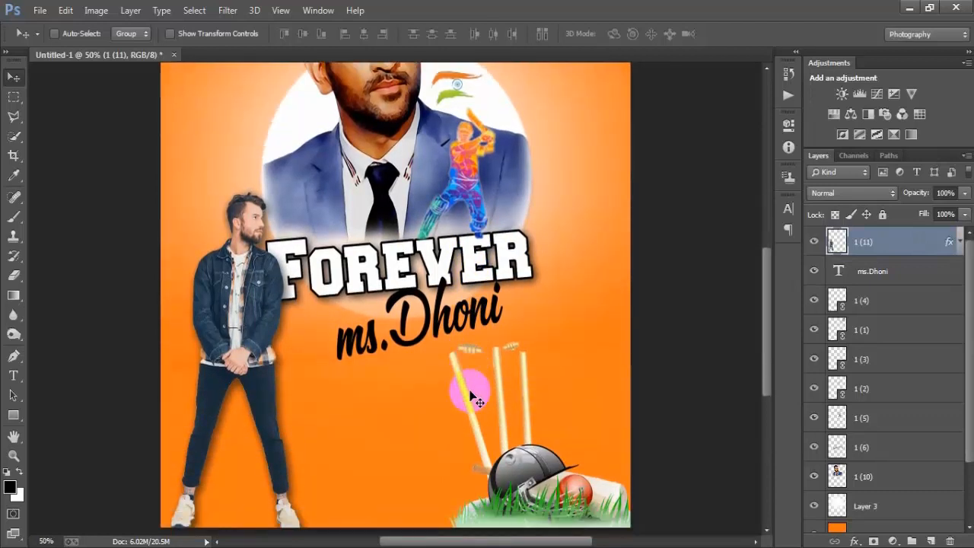
scroll(471, 395, down, 2)
scroll(472, 396, up, 5)
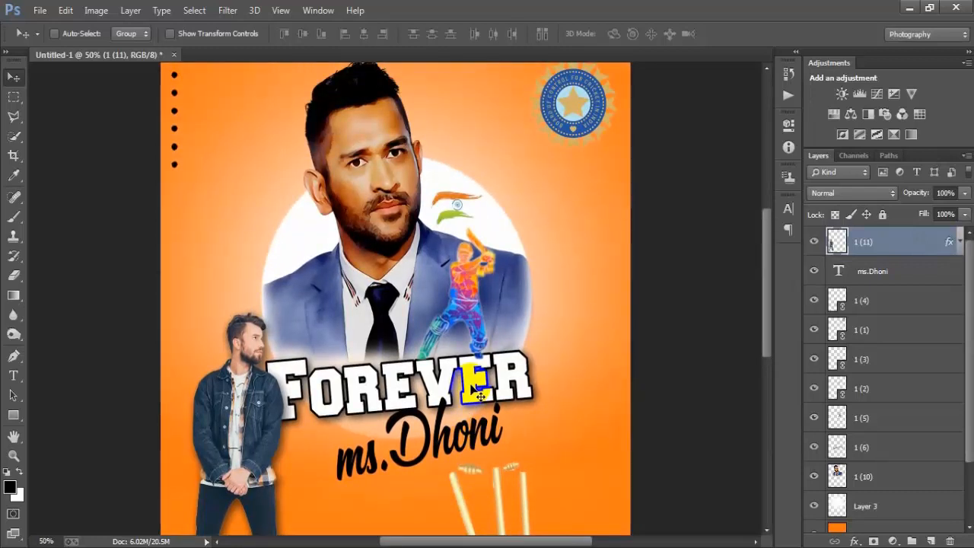
scroll(478, 390, down, 1)
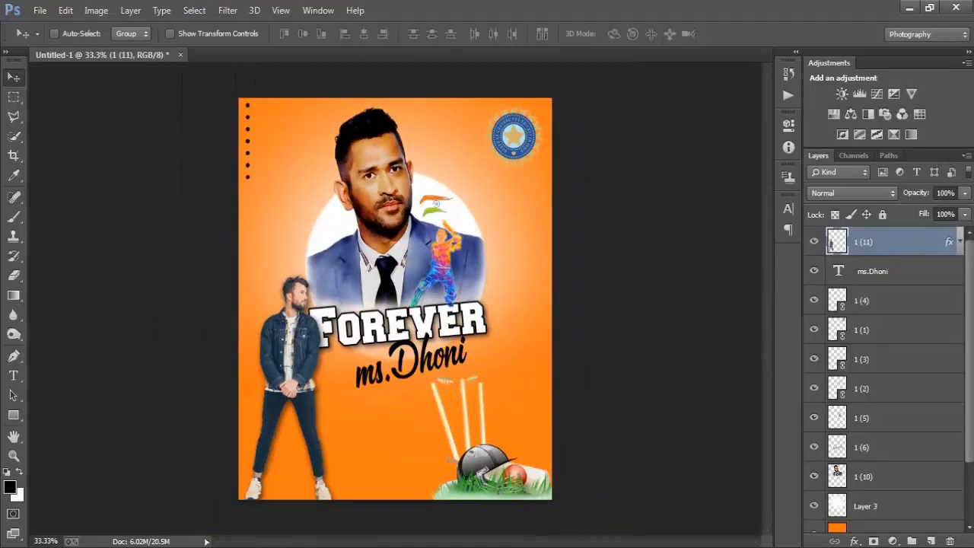